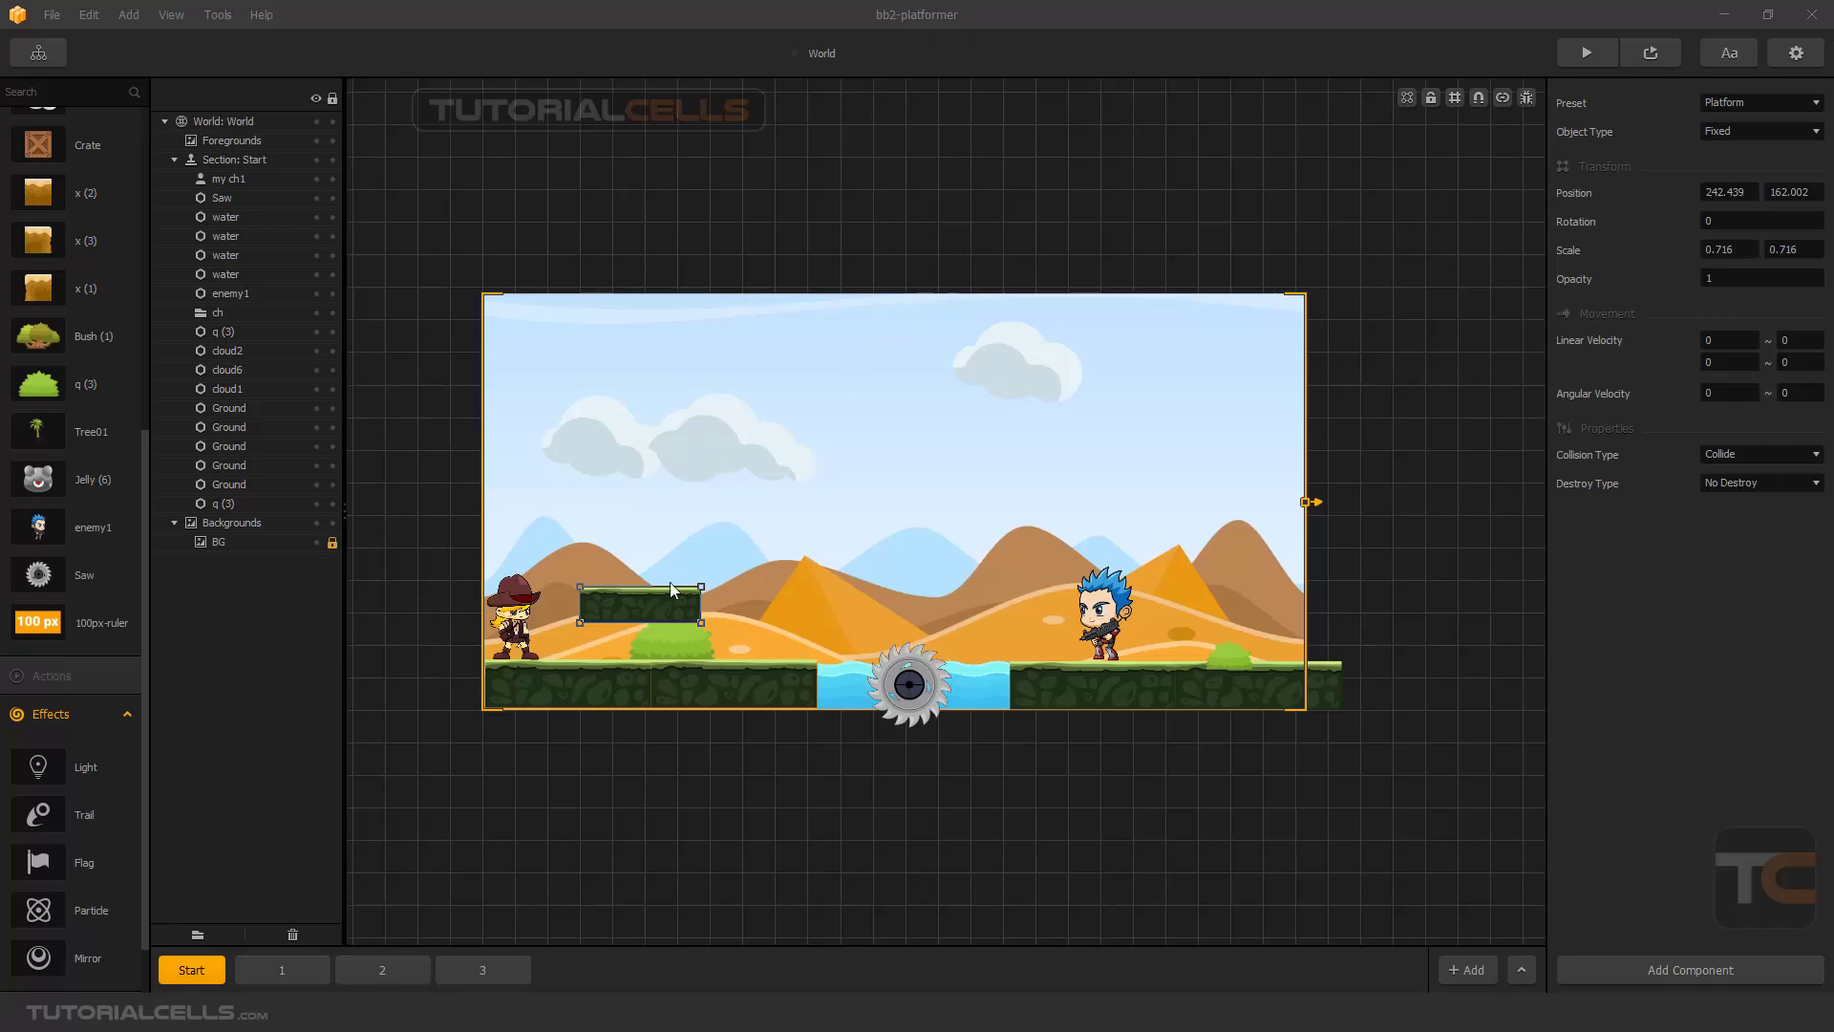
Move the floating Ground platform to about (294, 187) above the green bush and shift the player character slightly along the ground
left_click_drag(671, 582, 700, 595)
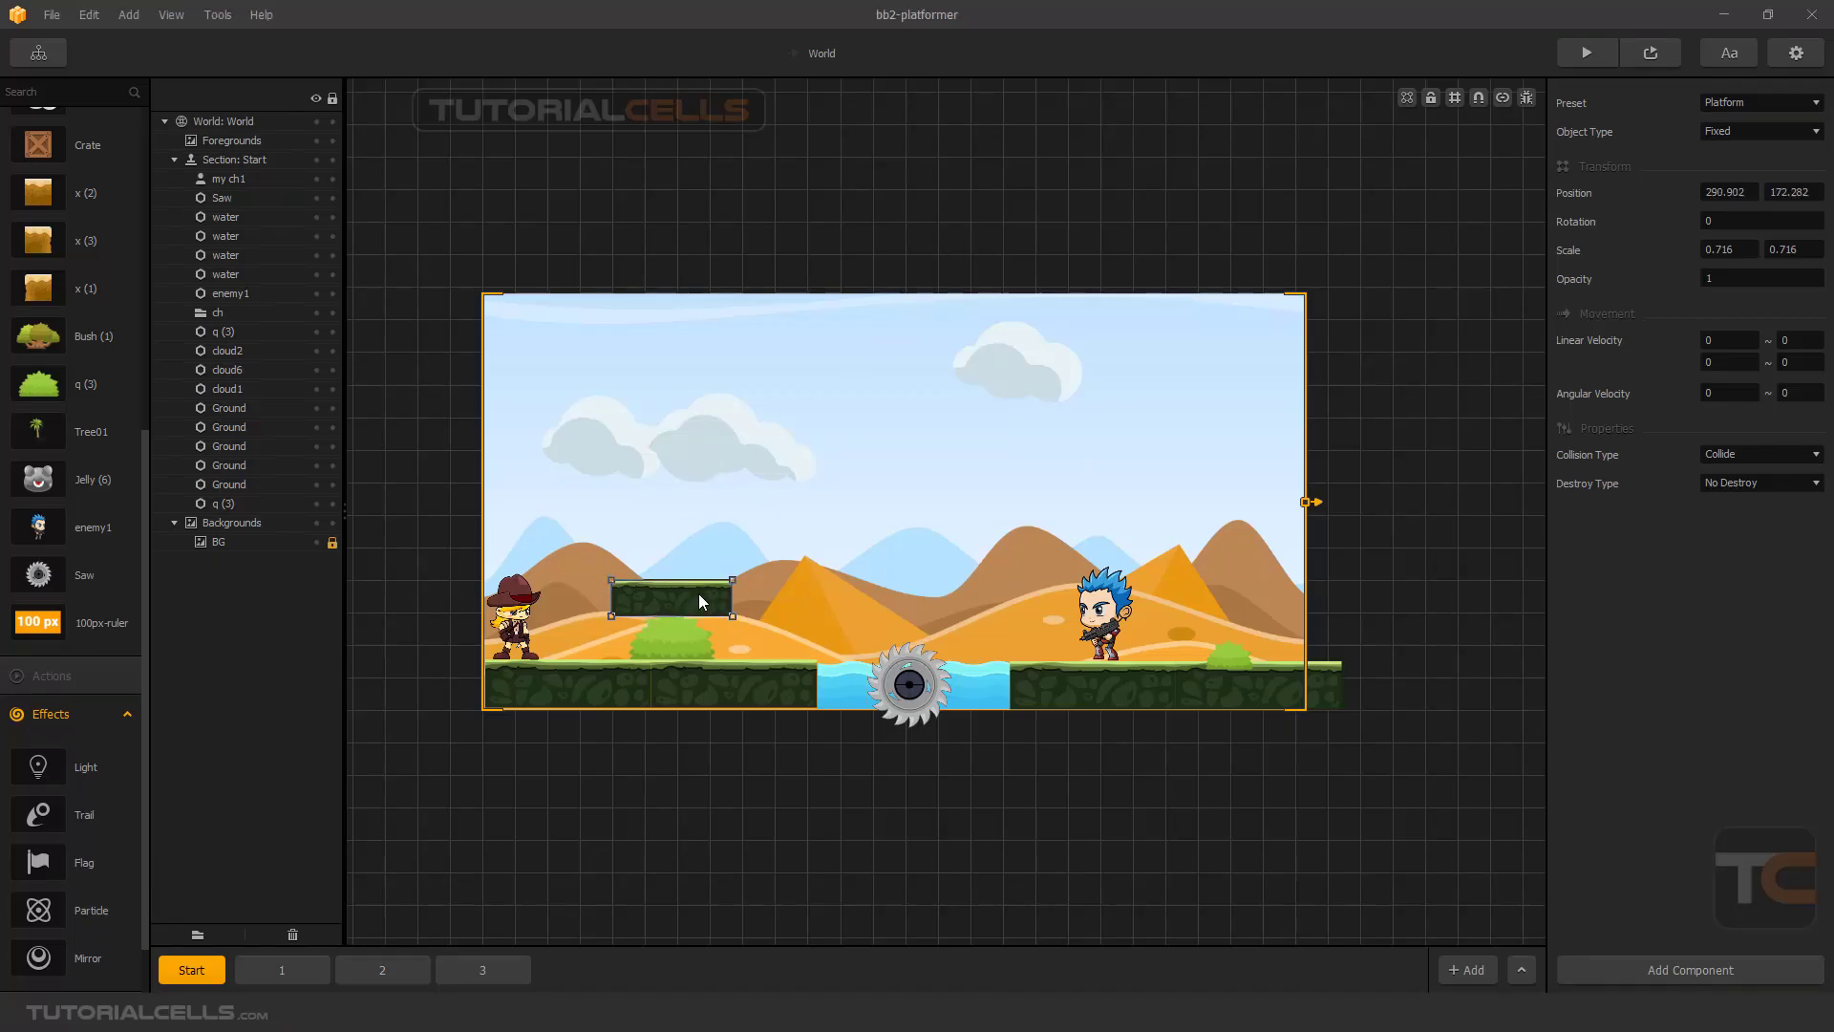
left_click(526, 625)
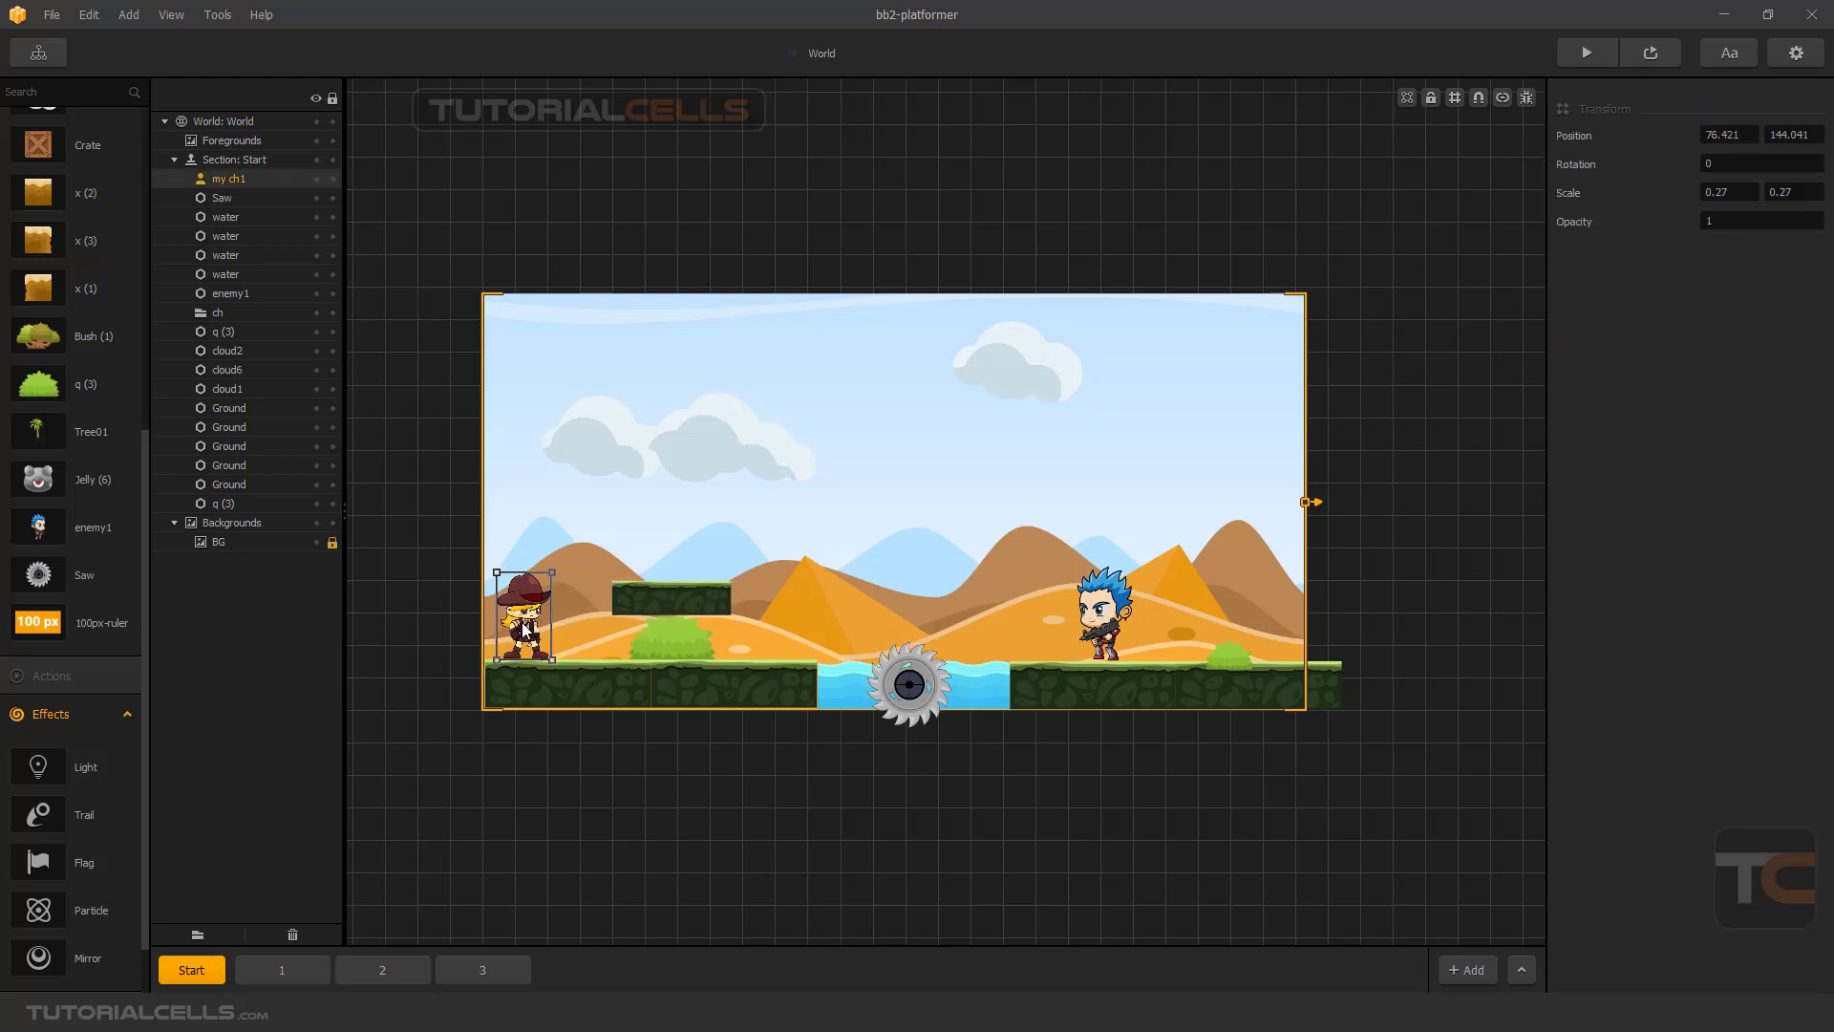
mouse_move(524, 628)
left_mouse_down()
mouse_move(648, 548)
mouse_move(543, 595)
mouse_move(529, 628)
mouse_move(573, 629)
mouse_move(536, 628)
left_mouse_up()
left_click(672, 598)
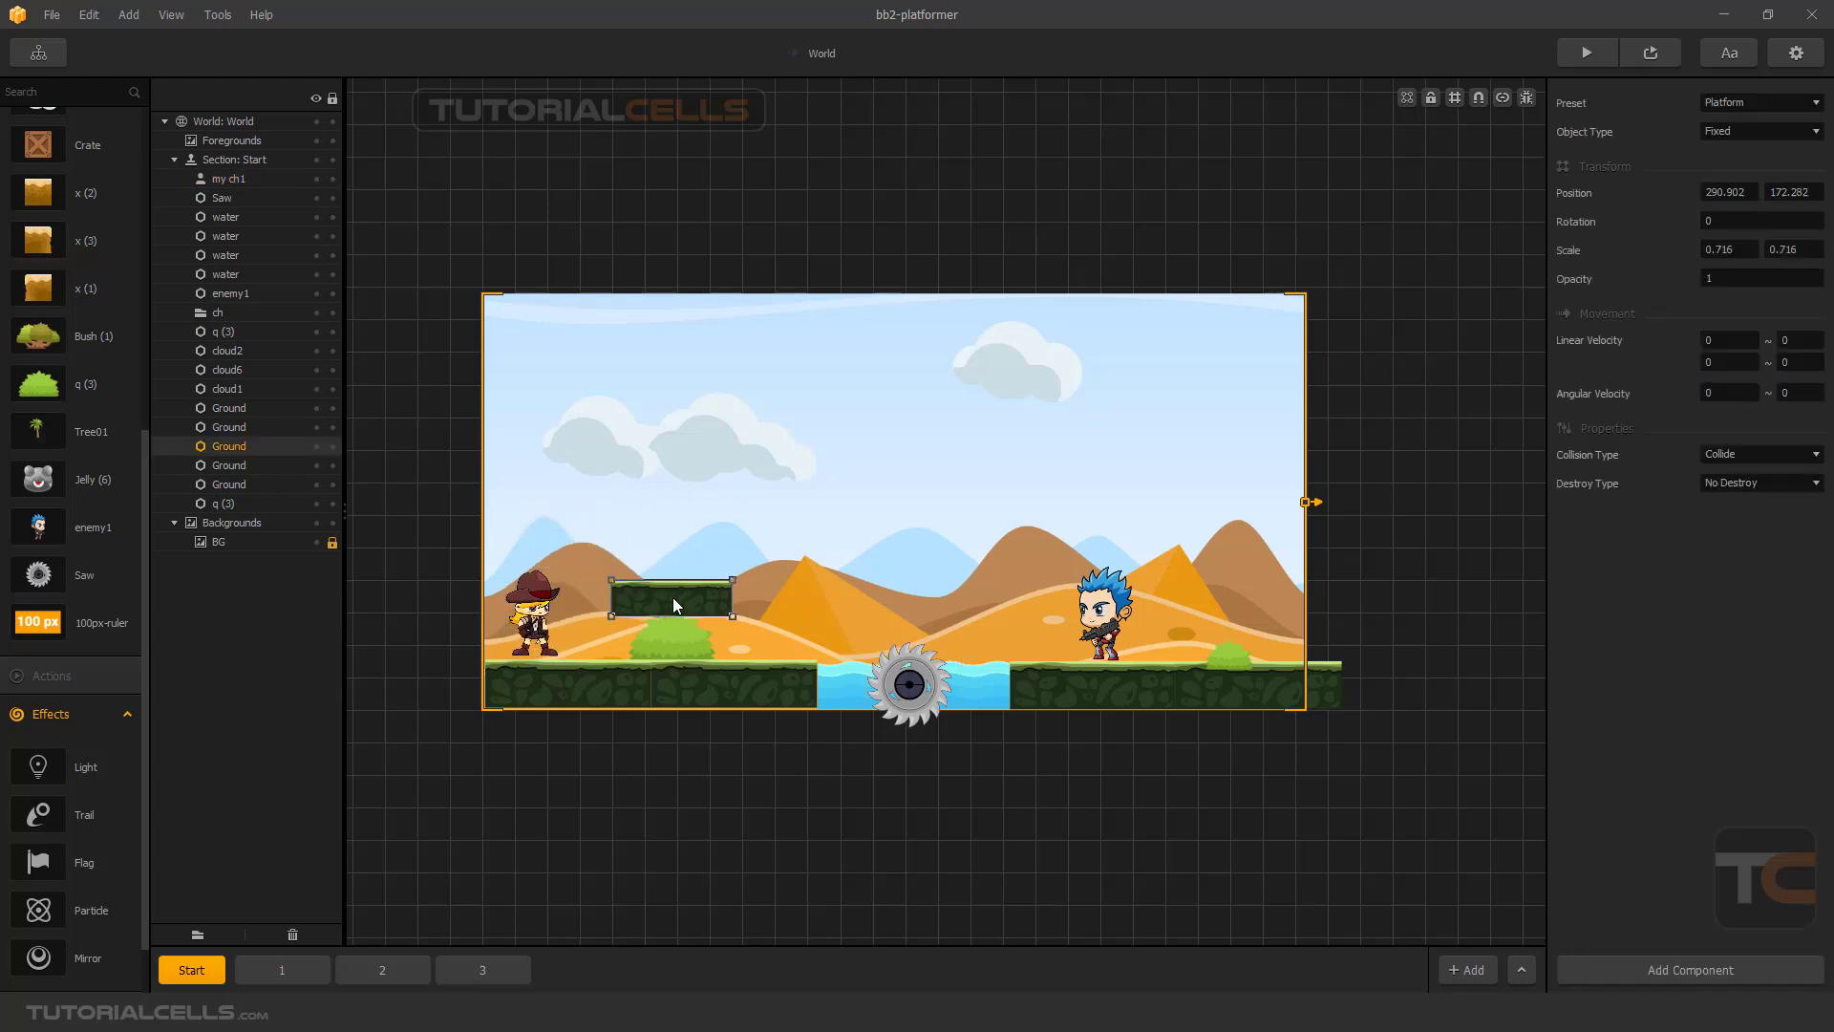
mouse_move(673, 598)
left_mouse_down()
mouse_move(679, 579)
mouse_move(1205, 575)
mouse_move(742, 544)
mouse_move(1082, 547)
mouse_move(1010, 535)
mouse_move(681, 541)
mouse_move(690, 590)
left_mouse_up()
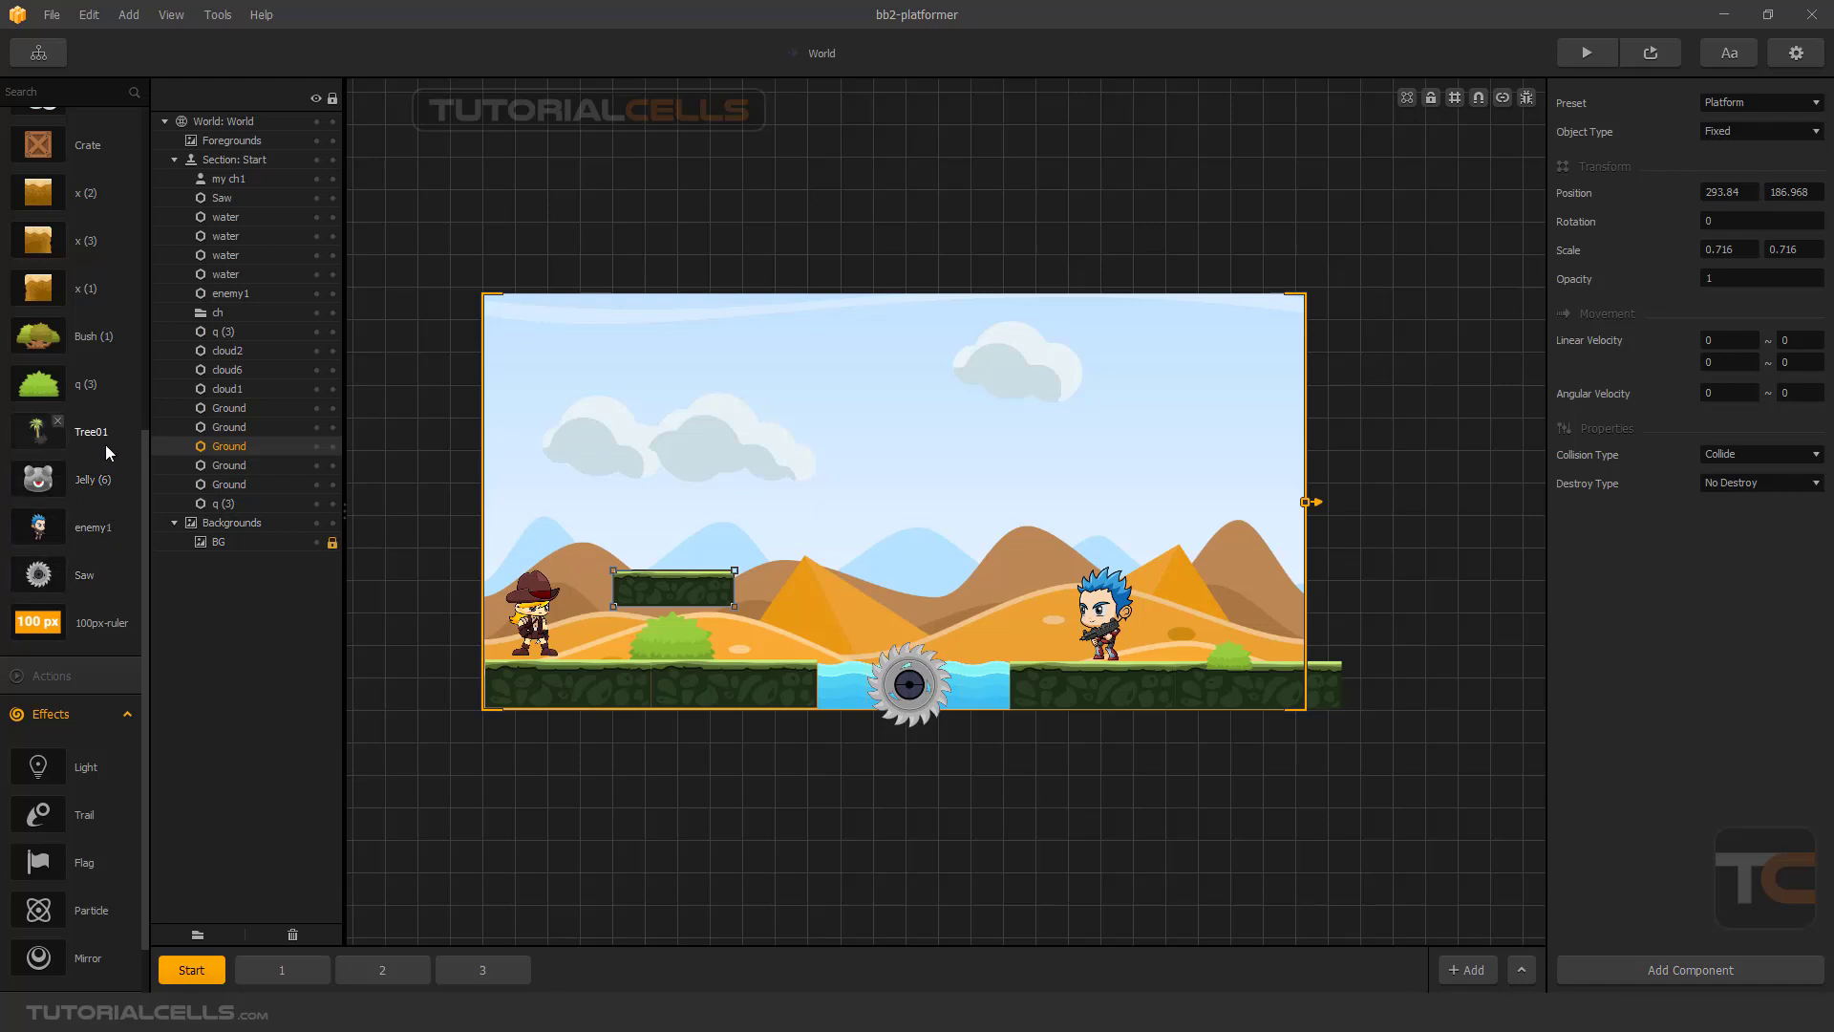
Check the components available for the Ground asset, and add a Wake Up component to the floating Ground platform in the scene
scroll(105, 444, "up", 5)
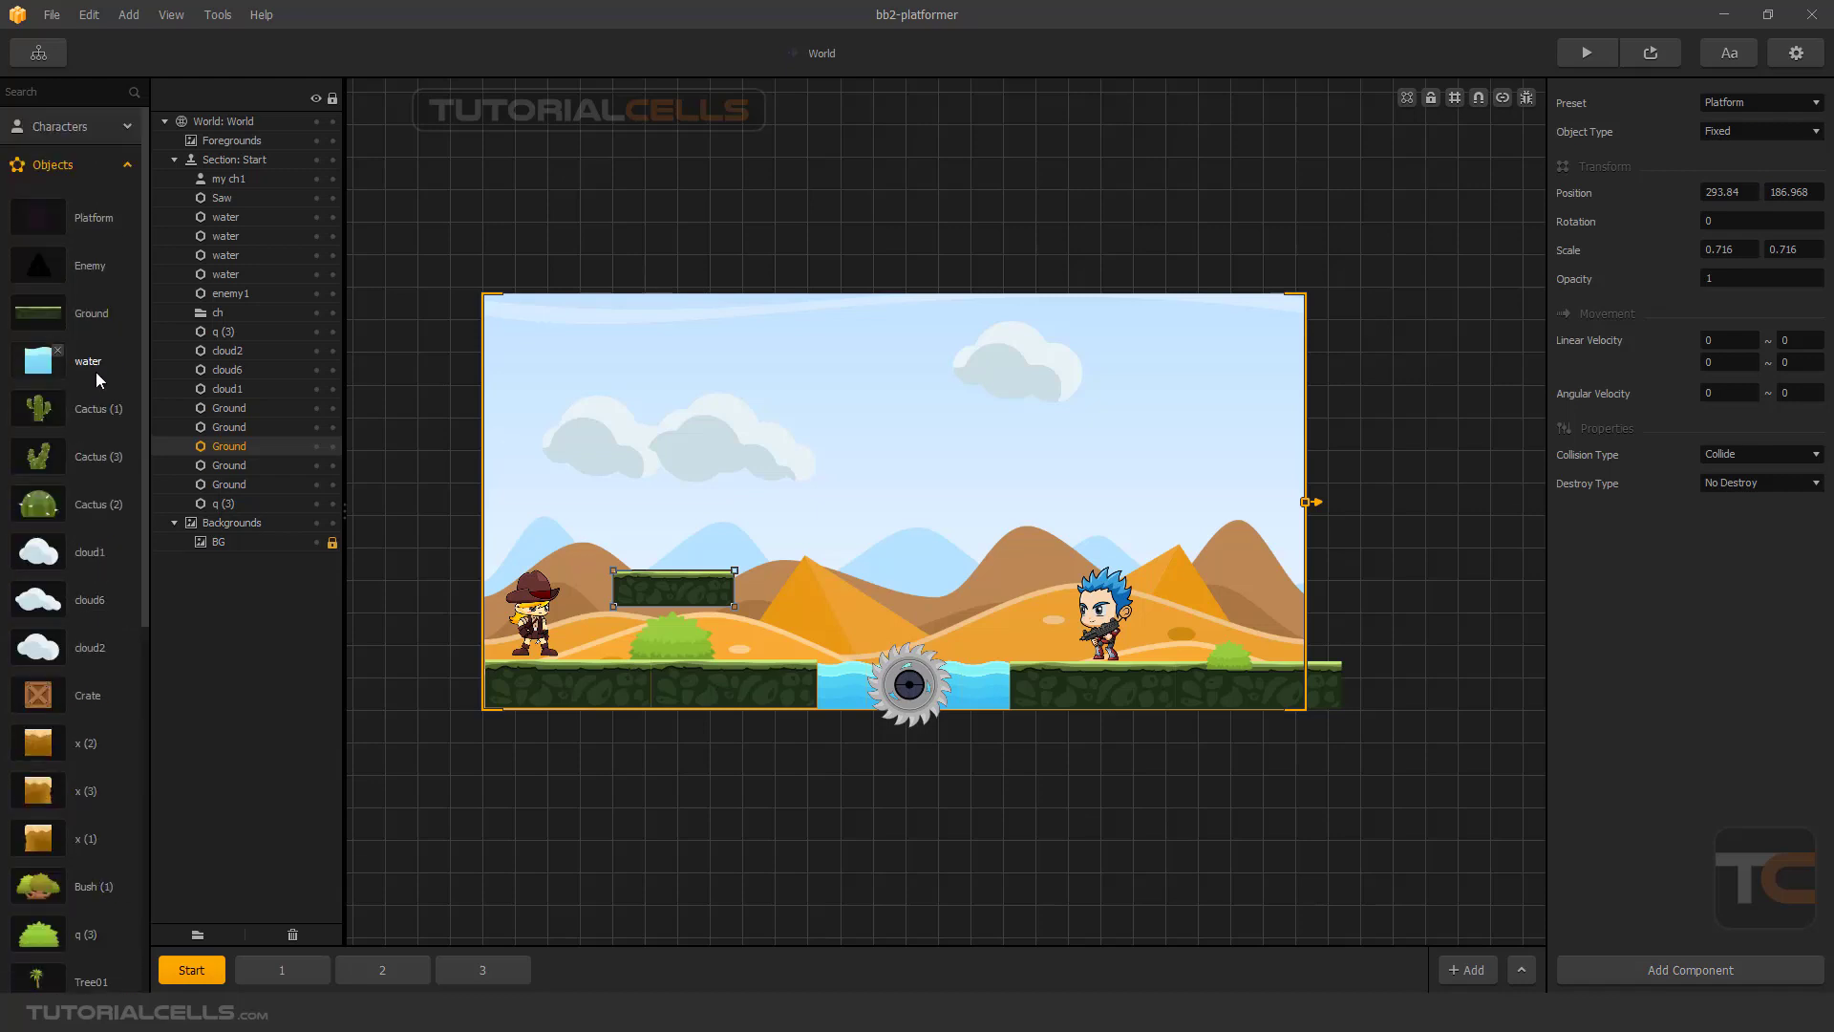
left_click(88, 316)
left_click(1636, 971)
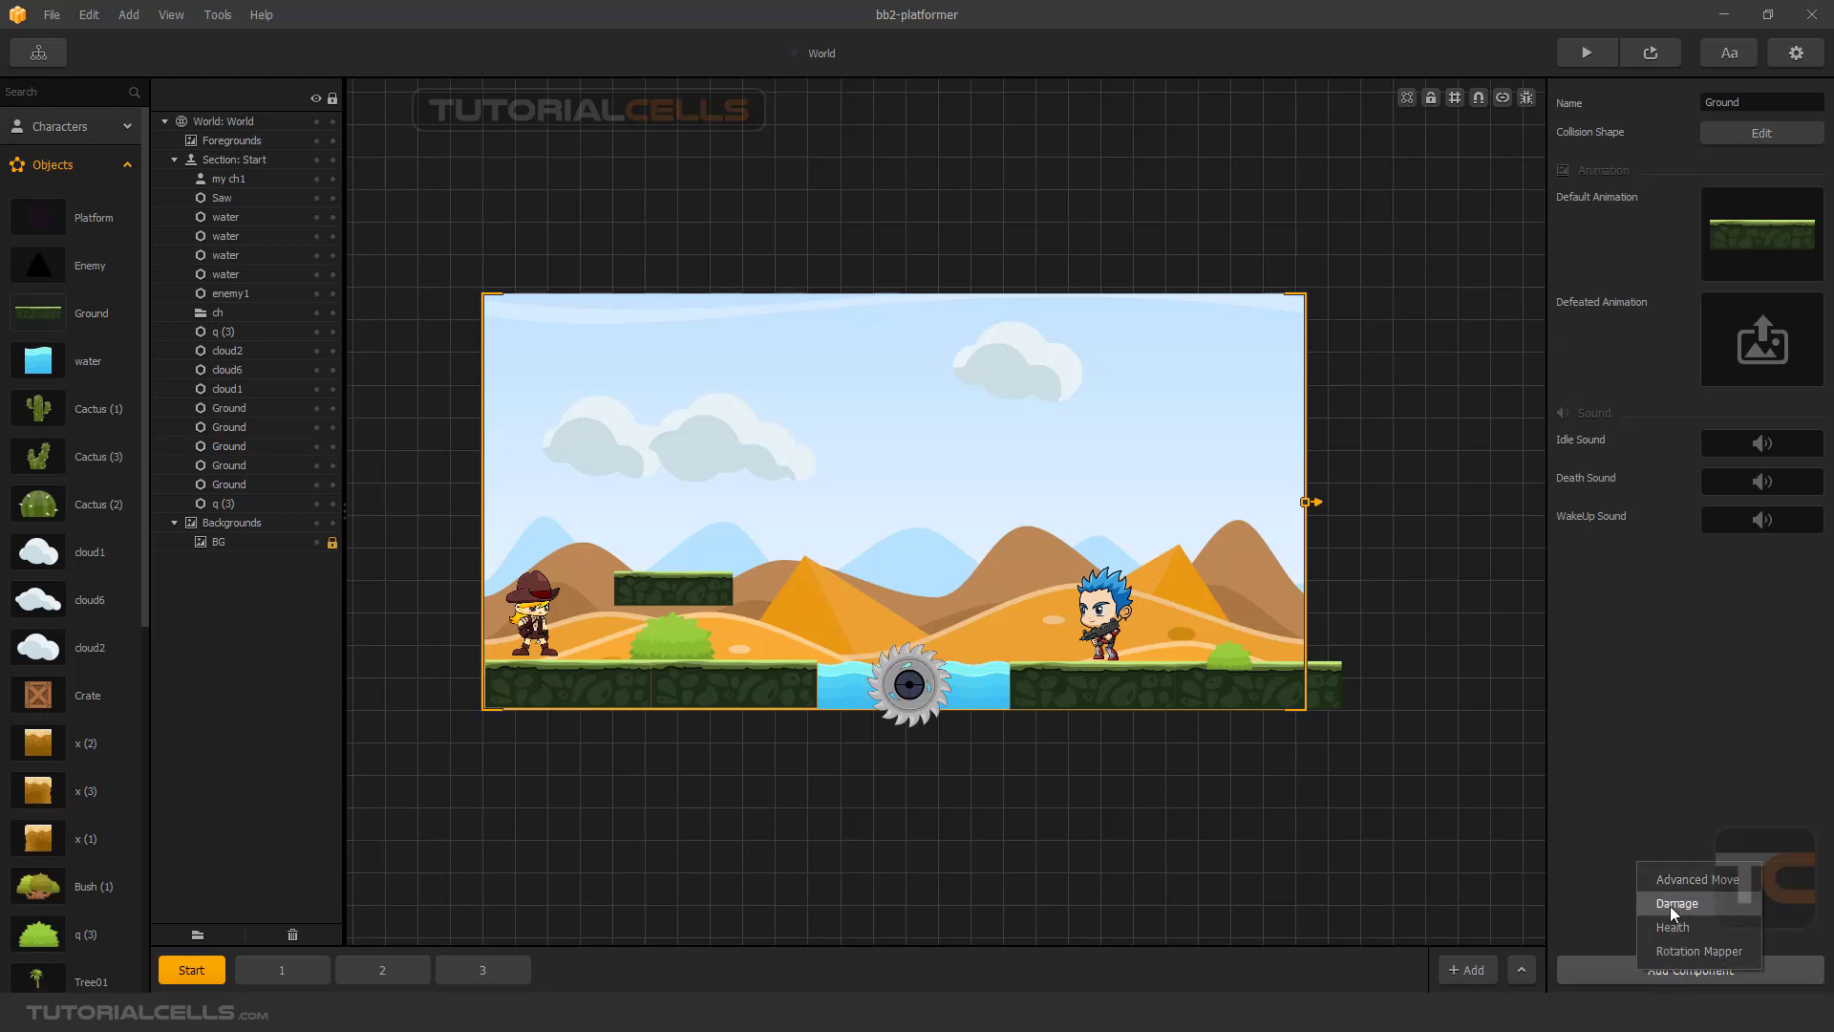
left_click(715, 596)
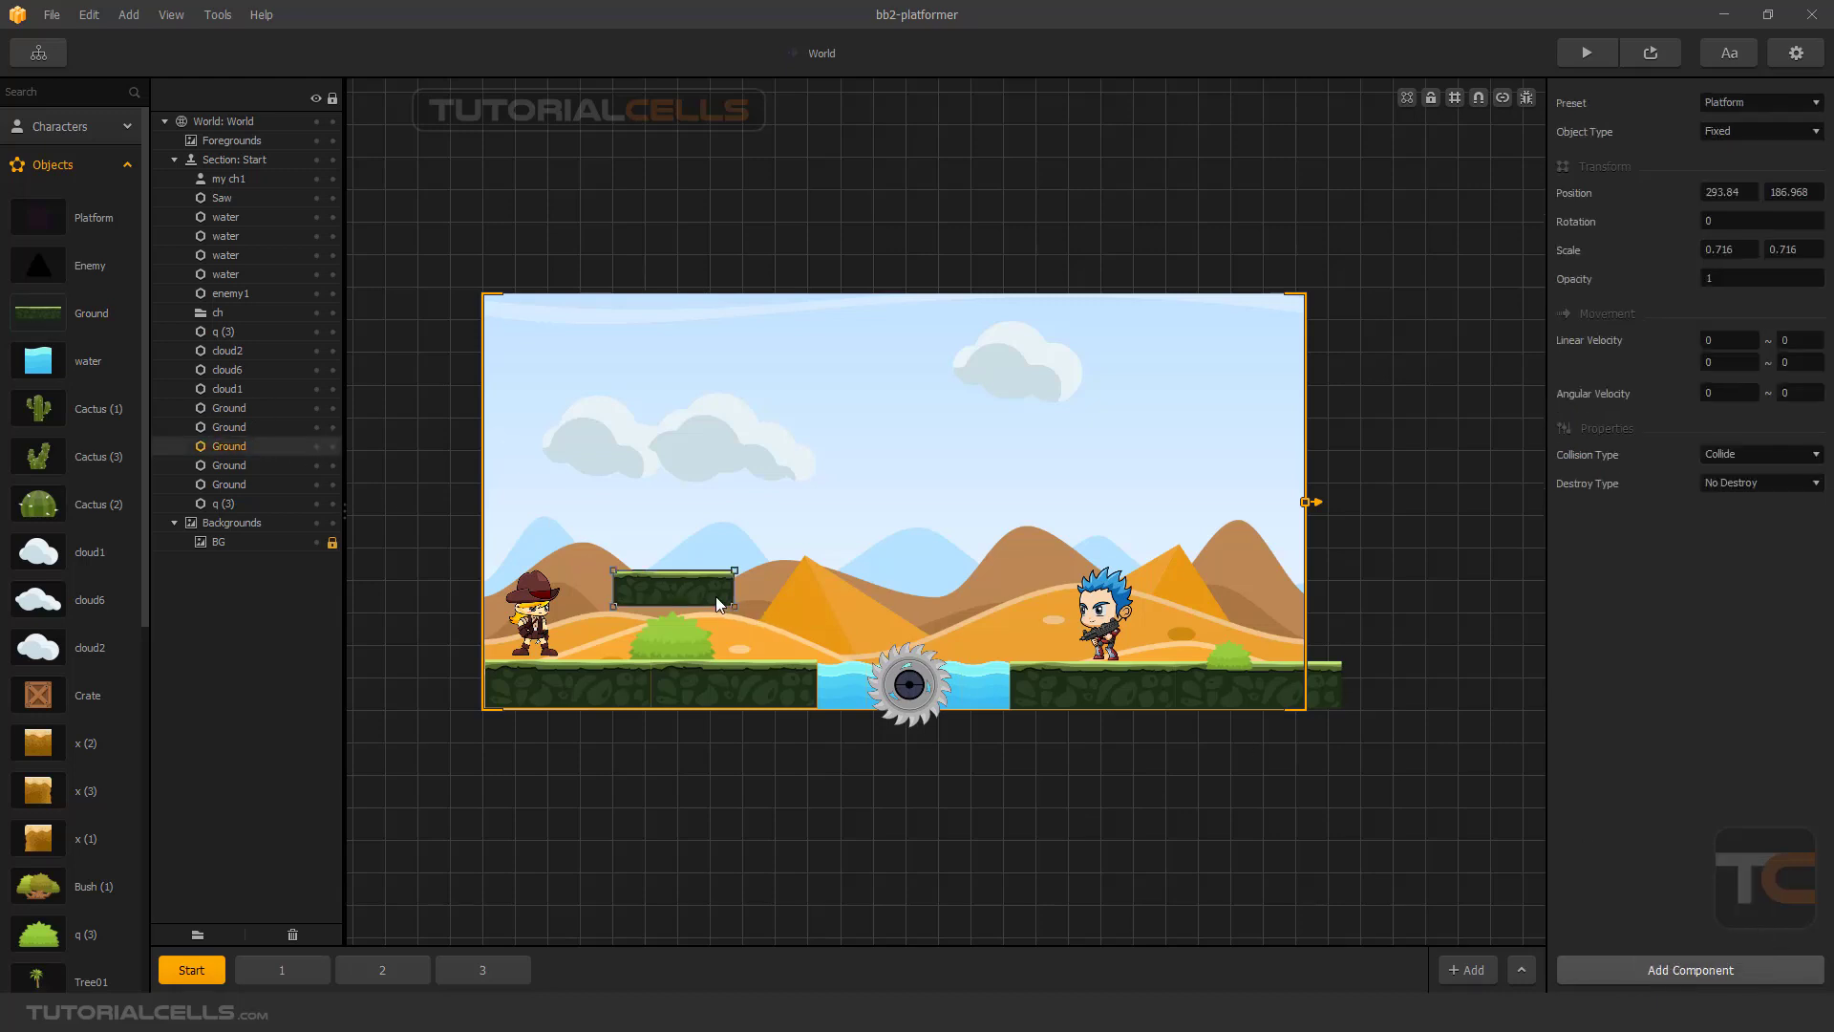
left_click(1636, 971)
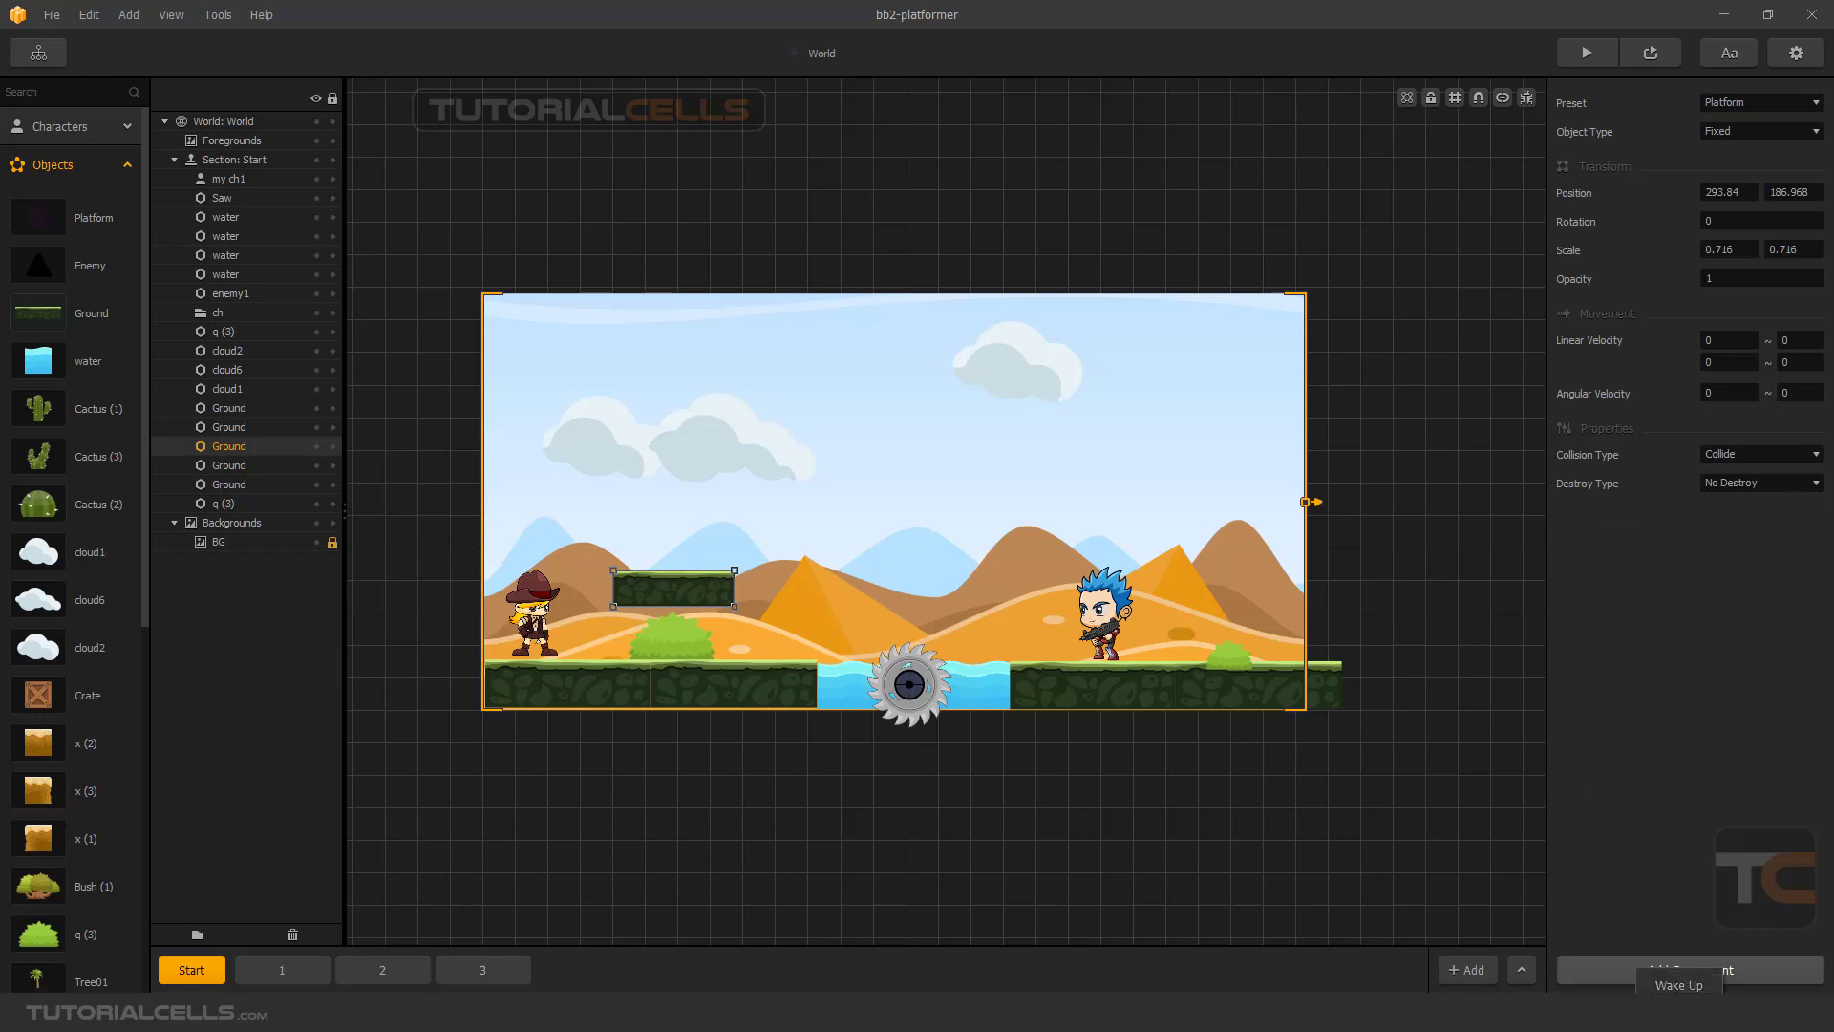
left_click(1678, 985)
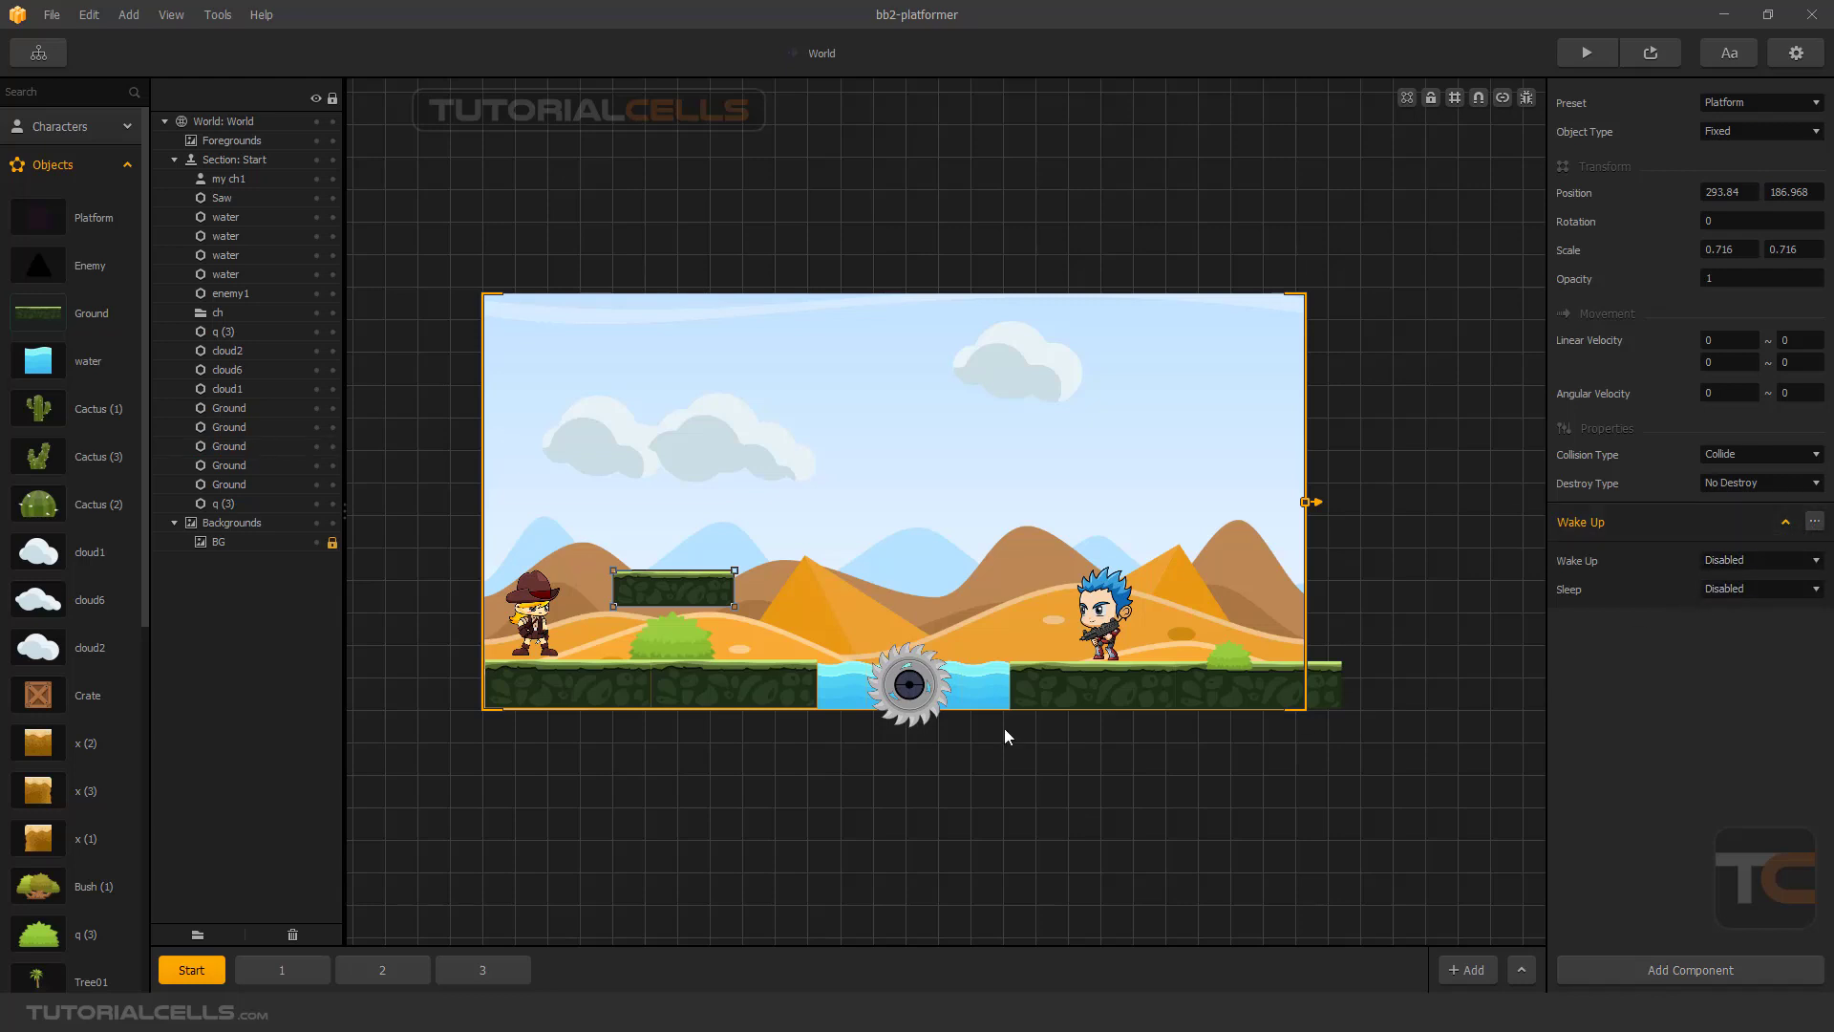
Raise the floating platform slightly, set its first horizontal linear velocity value to 2, and preview the game to watch it move
left_click_drag(652, 614, 666, 588)
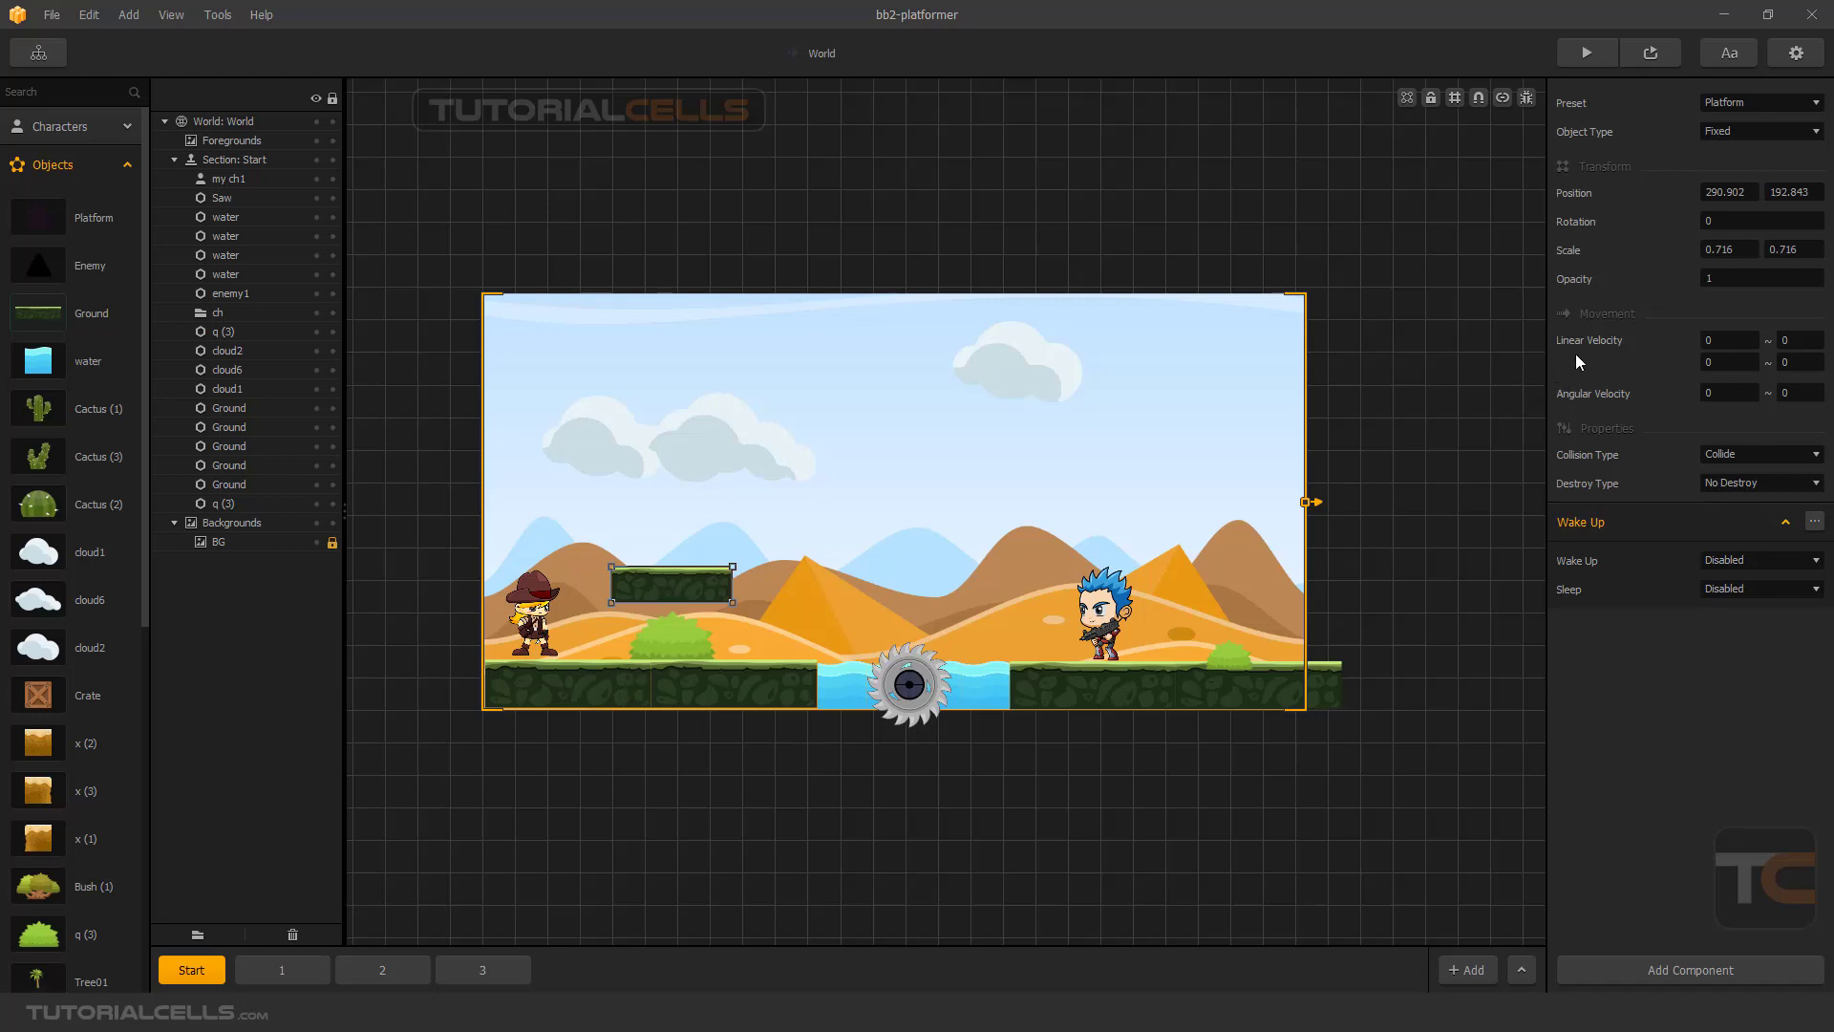
left_click(1710, 341)
left_click(1710, 341)
left_click(1635, 646)
left_click(1645, 63)
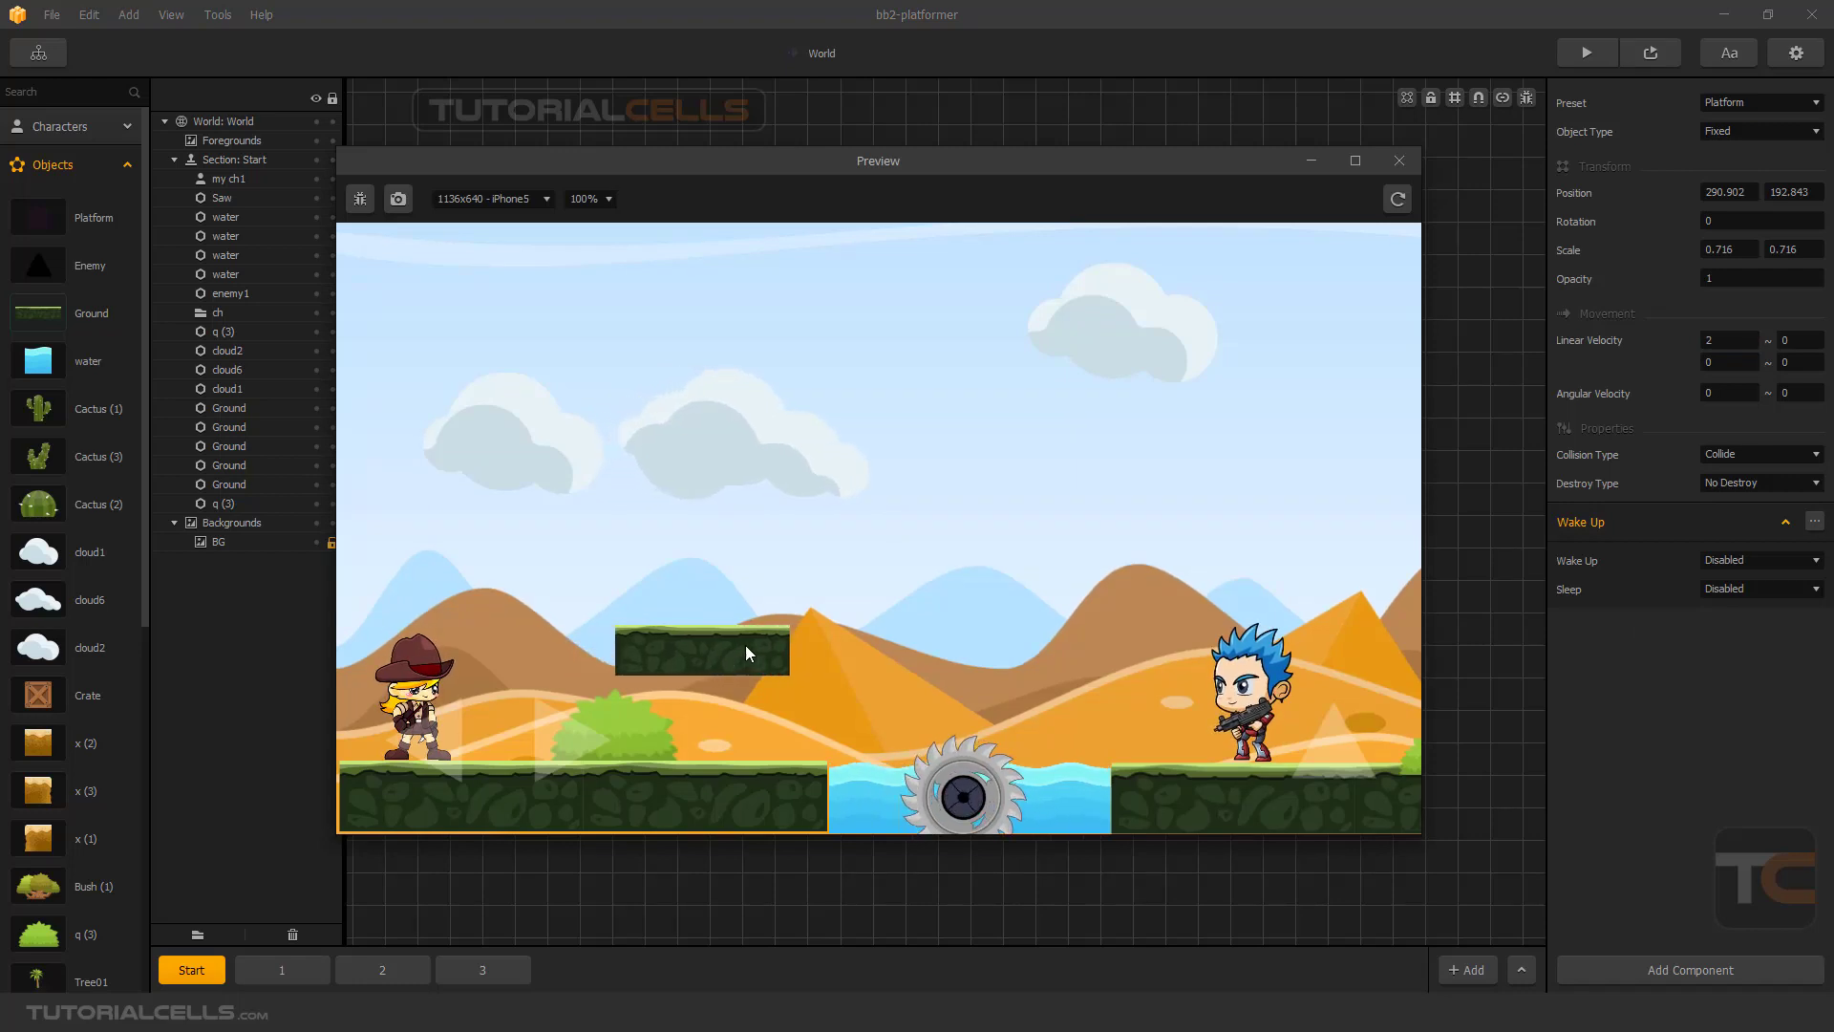
left_click(1396, 159)
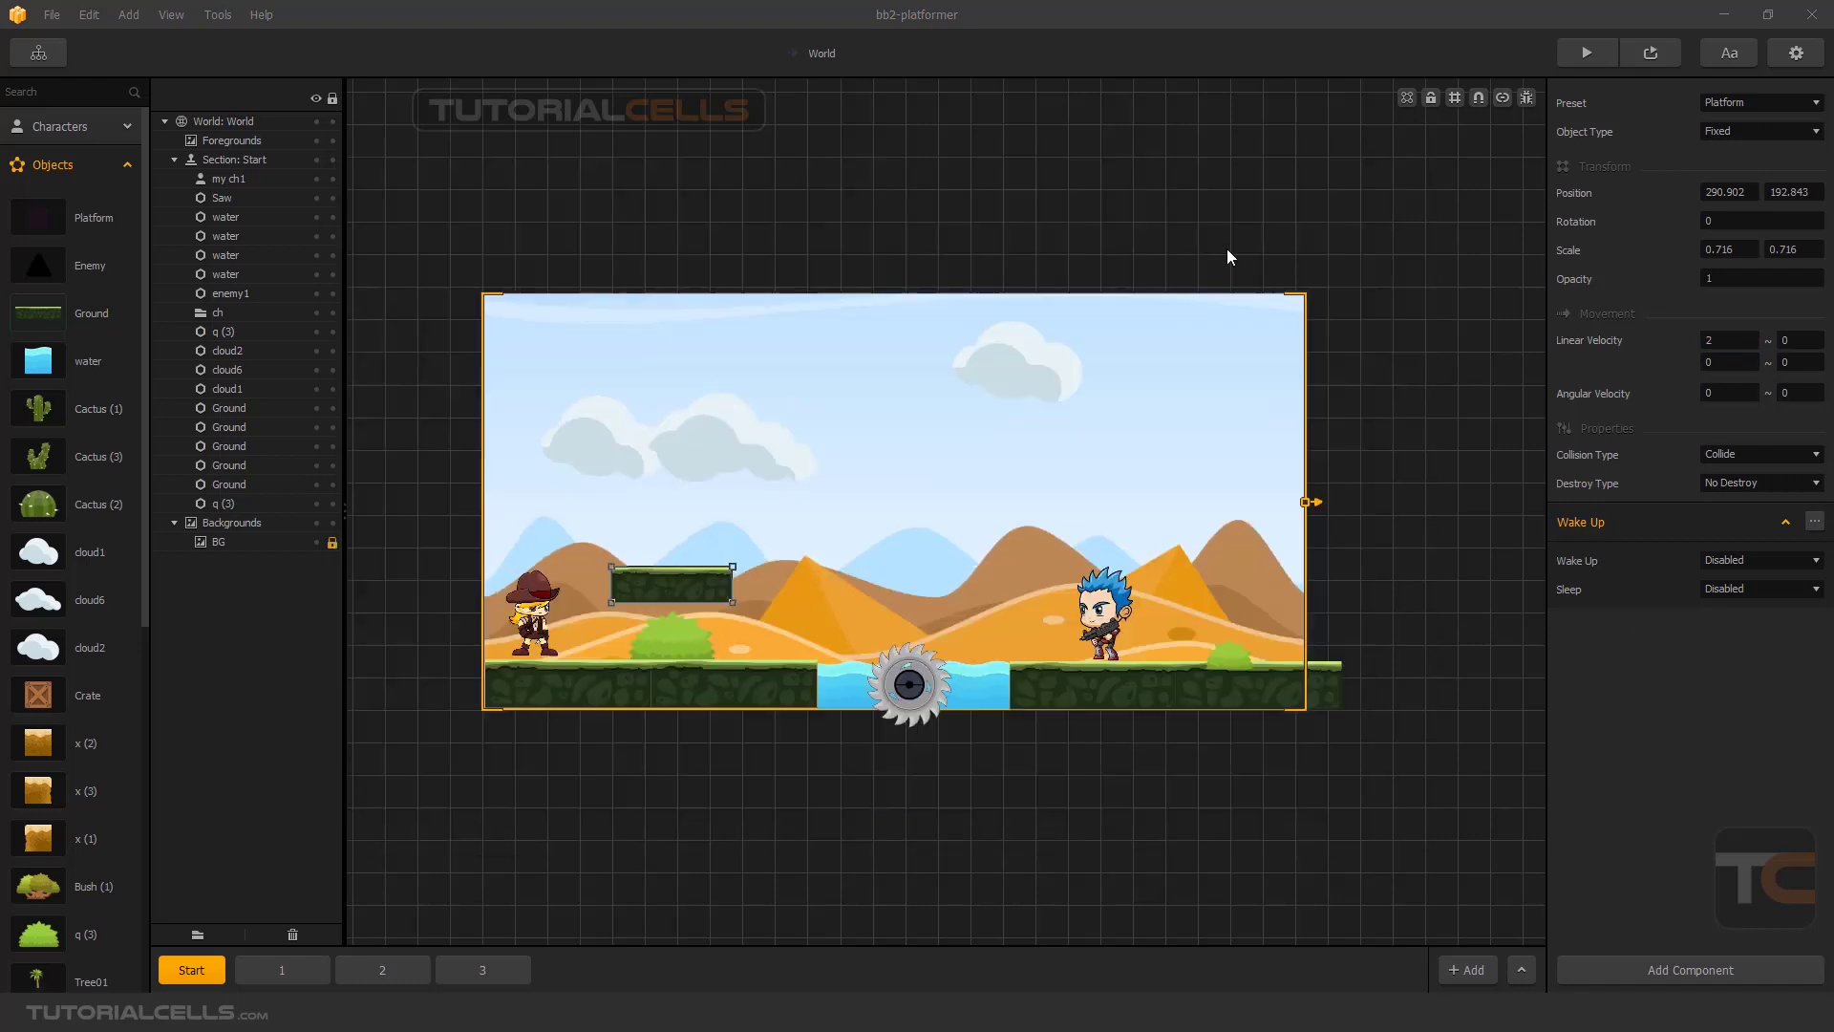
Reposition the player character and the floating Ground platform relative to each other, leaving the platform at about (317, 181)
left_click_drag(713, 584, 714, 582)
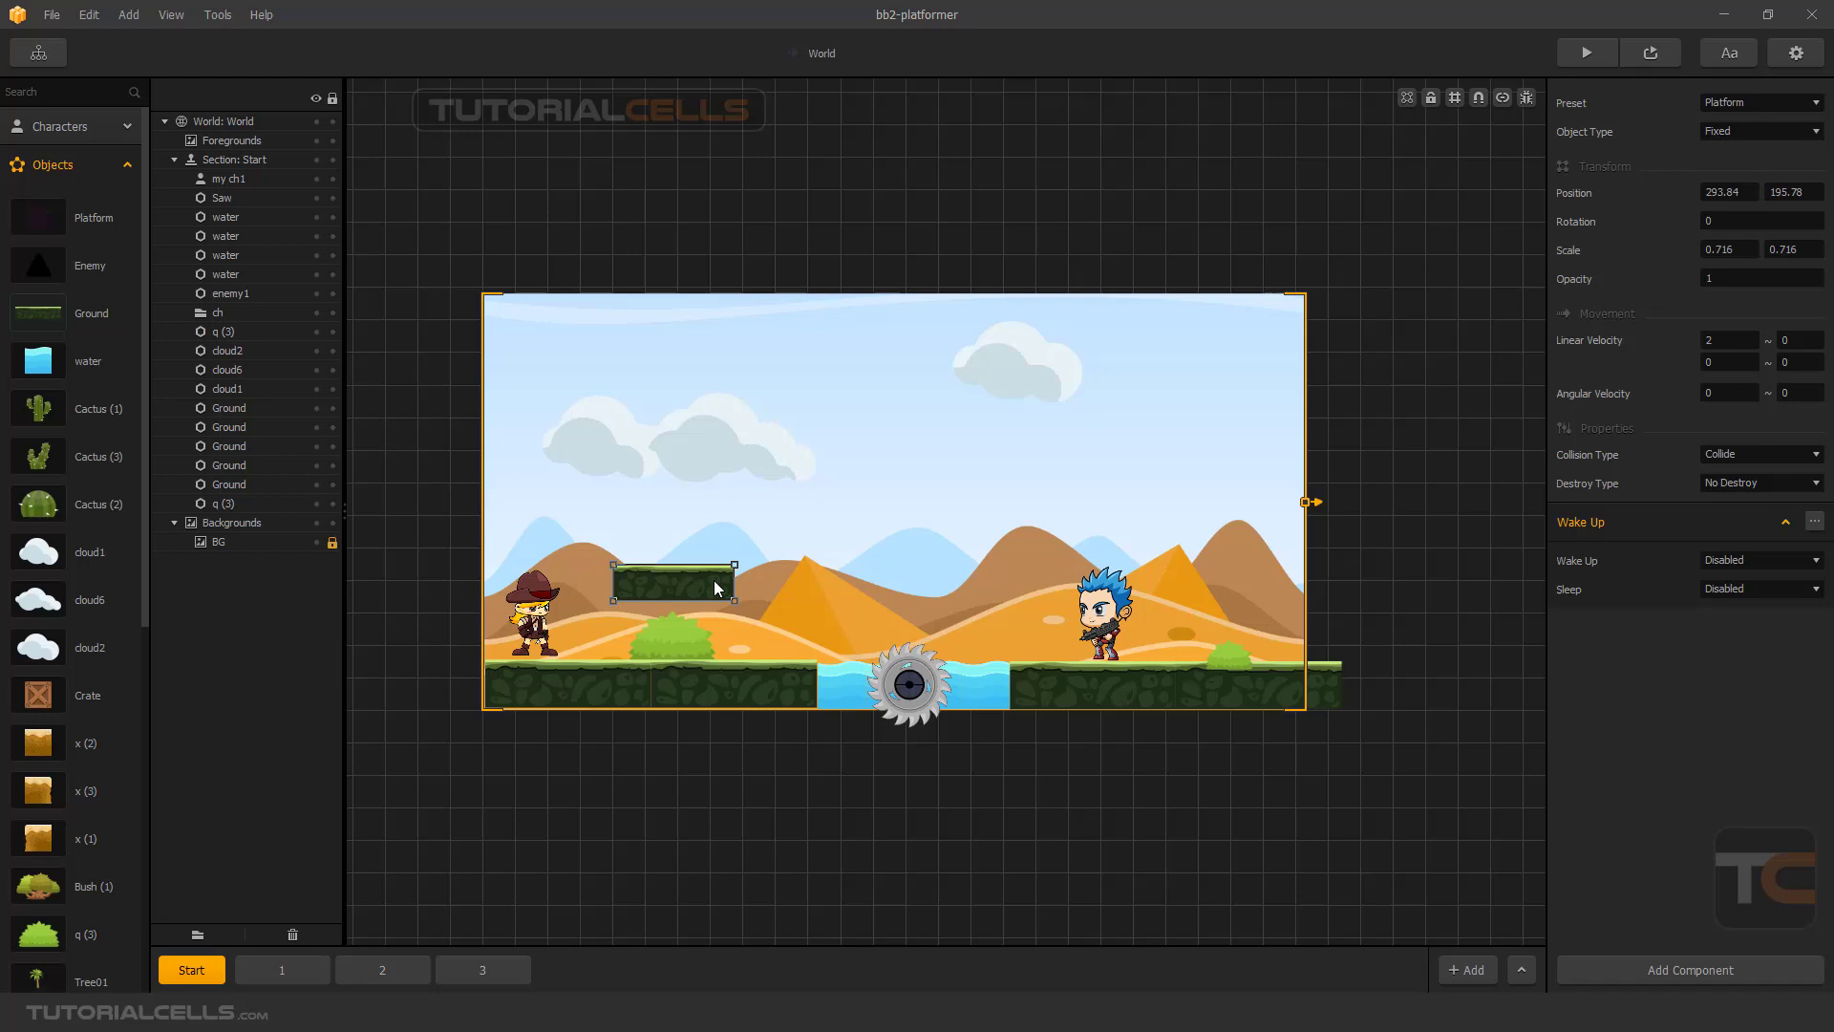
mouse_move(533, 616)
left_mouse_down()
mouse_move(647, 530)
mouse_move(576, 556)
mouse_move(523, 618)
left_mouse_up()
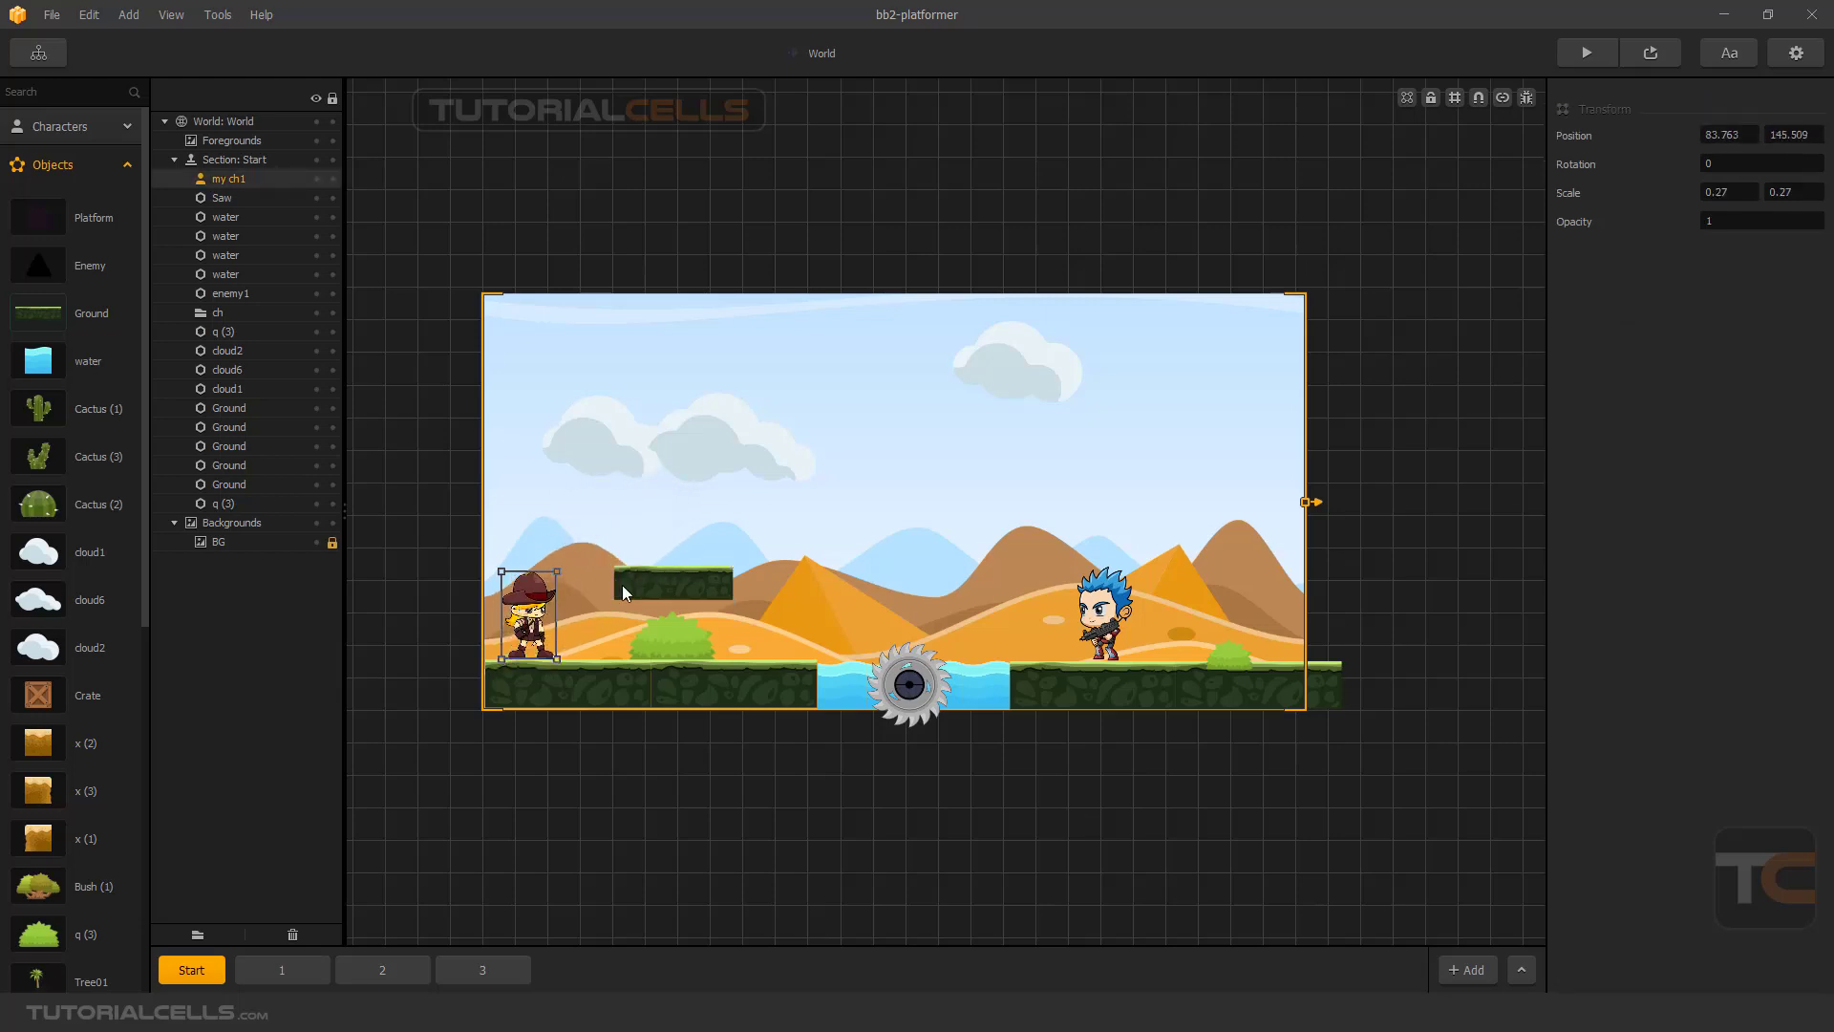
left_click_drag(622, 585, 695, 588)
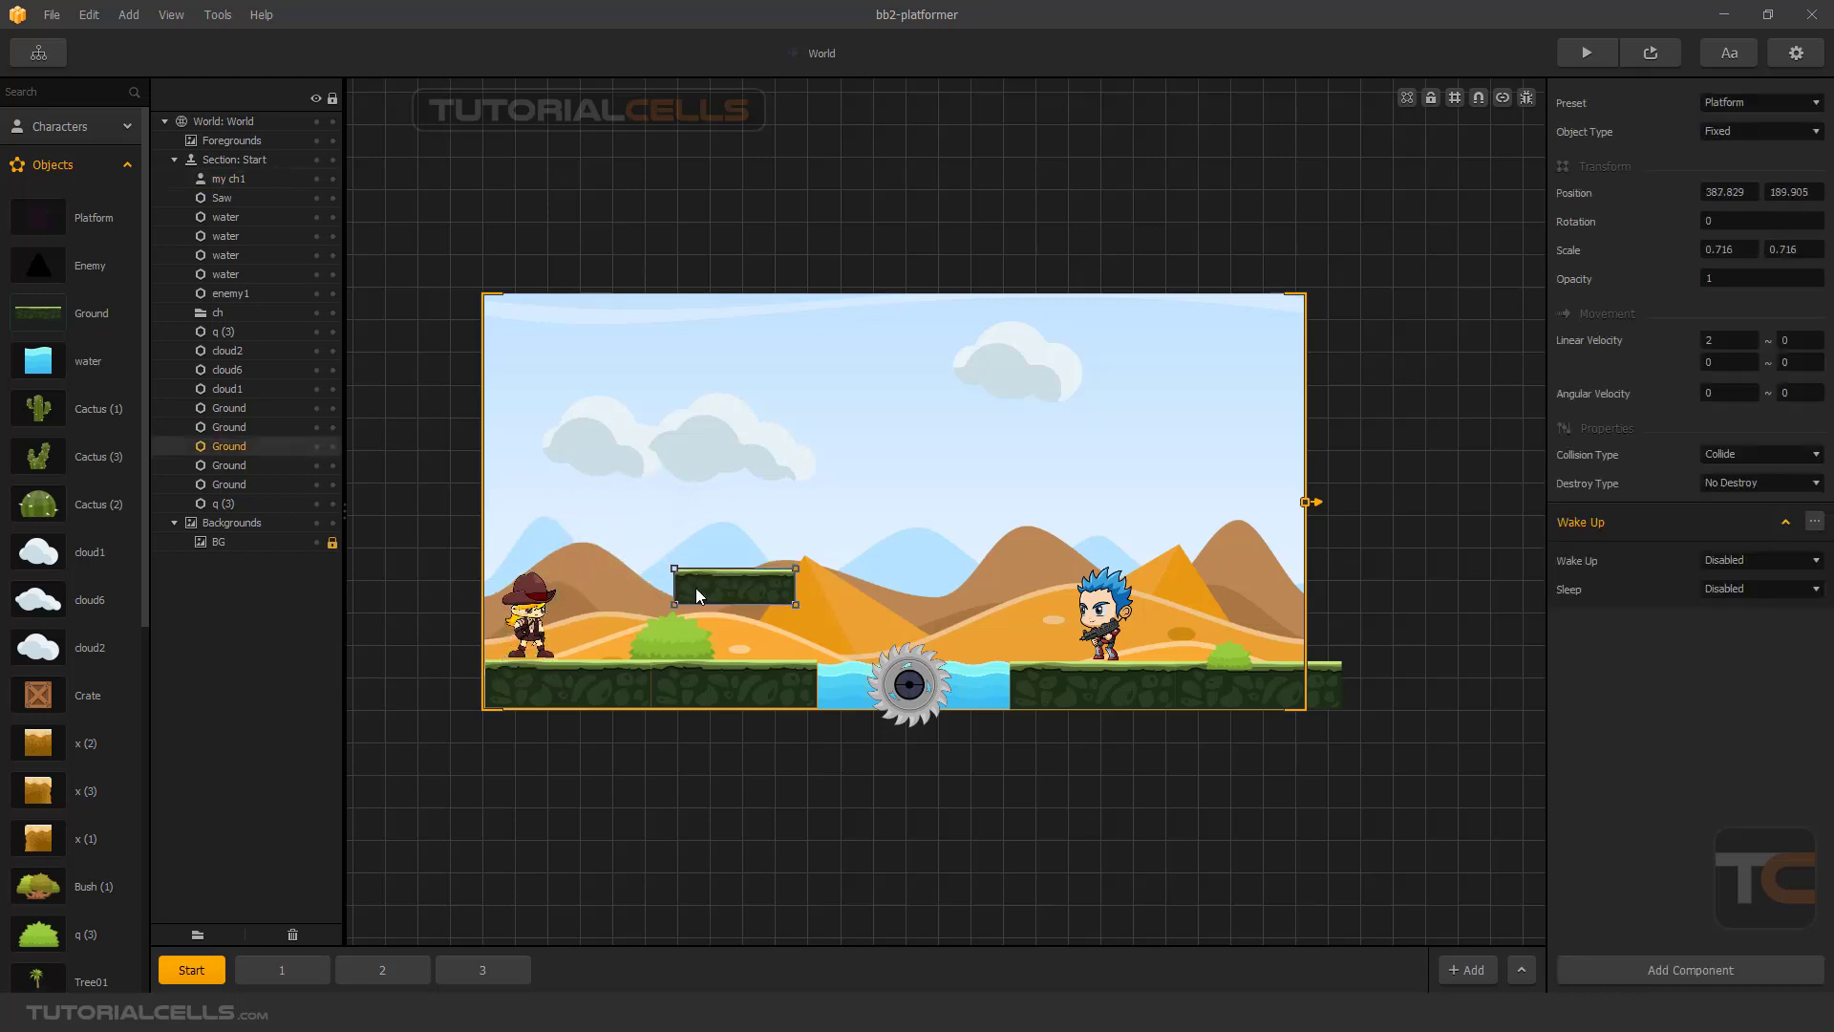
left_click(532, 640)
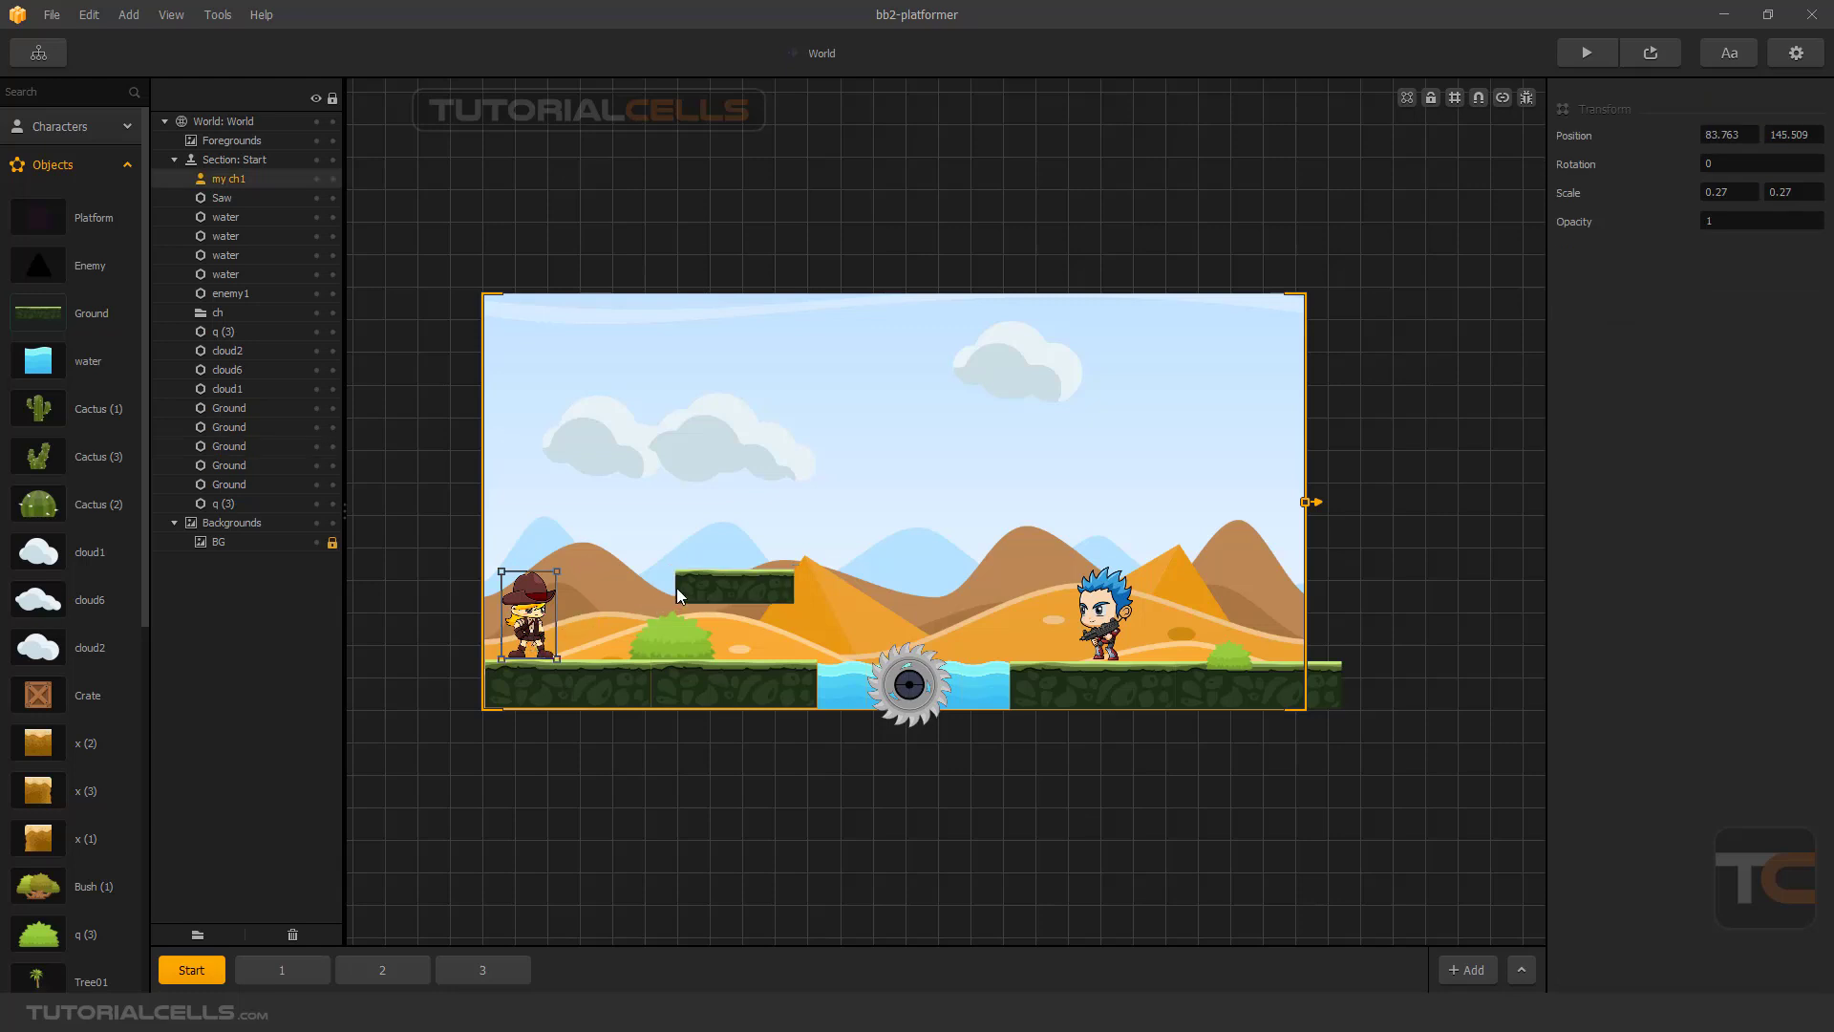
left_click(696, 589)
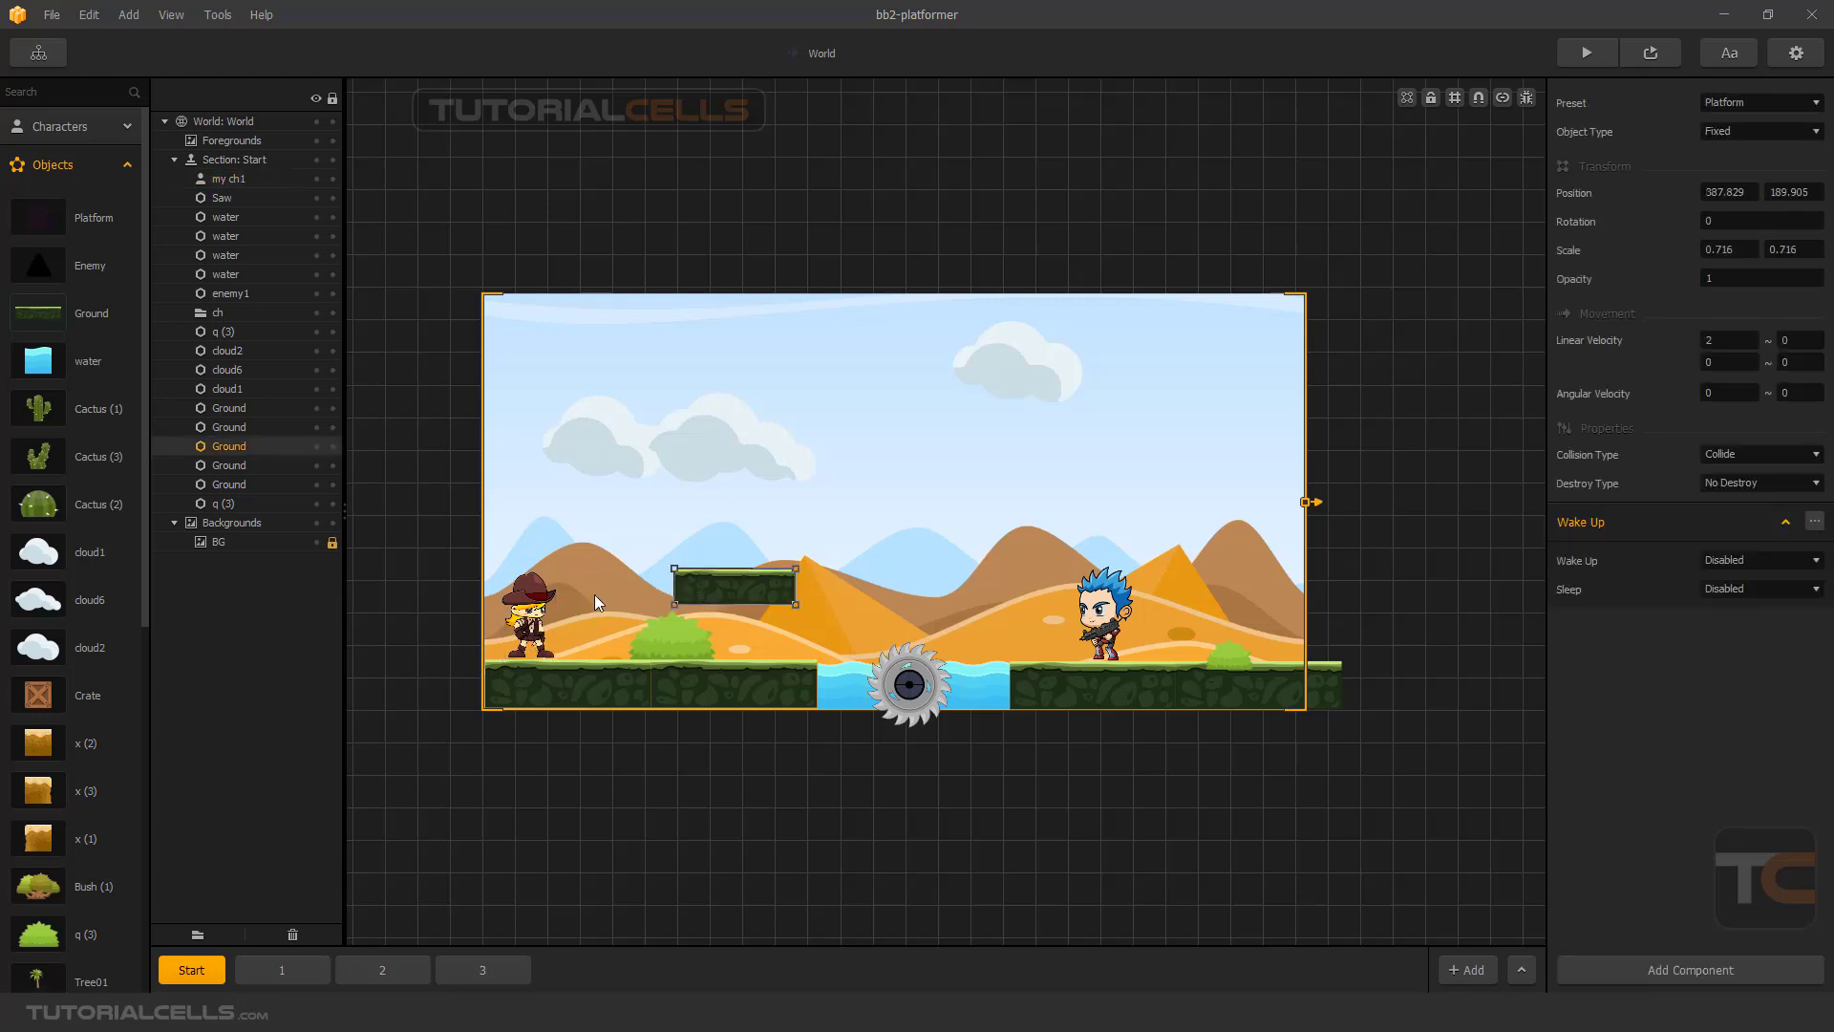
left_click_drag(537, 622, 551, 621)
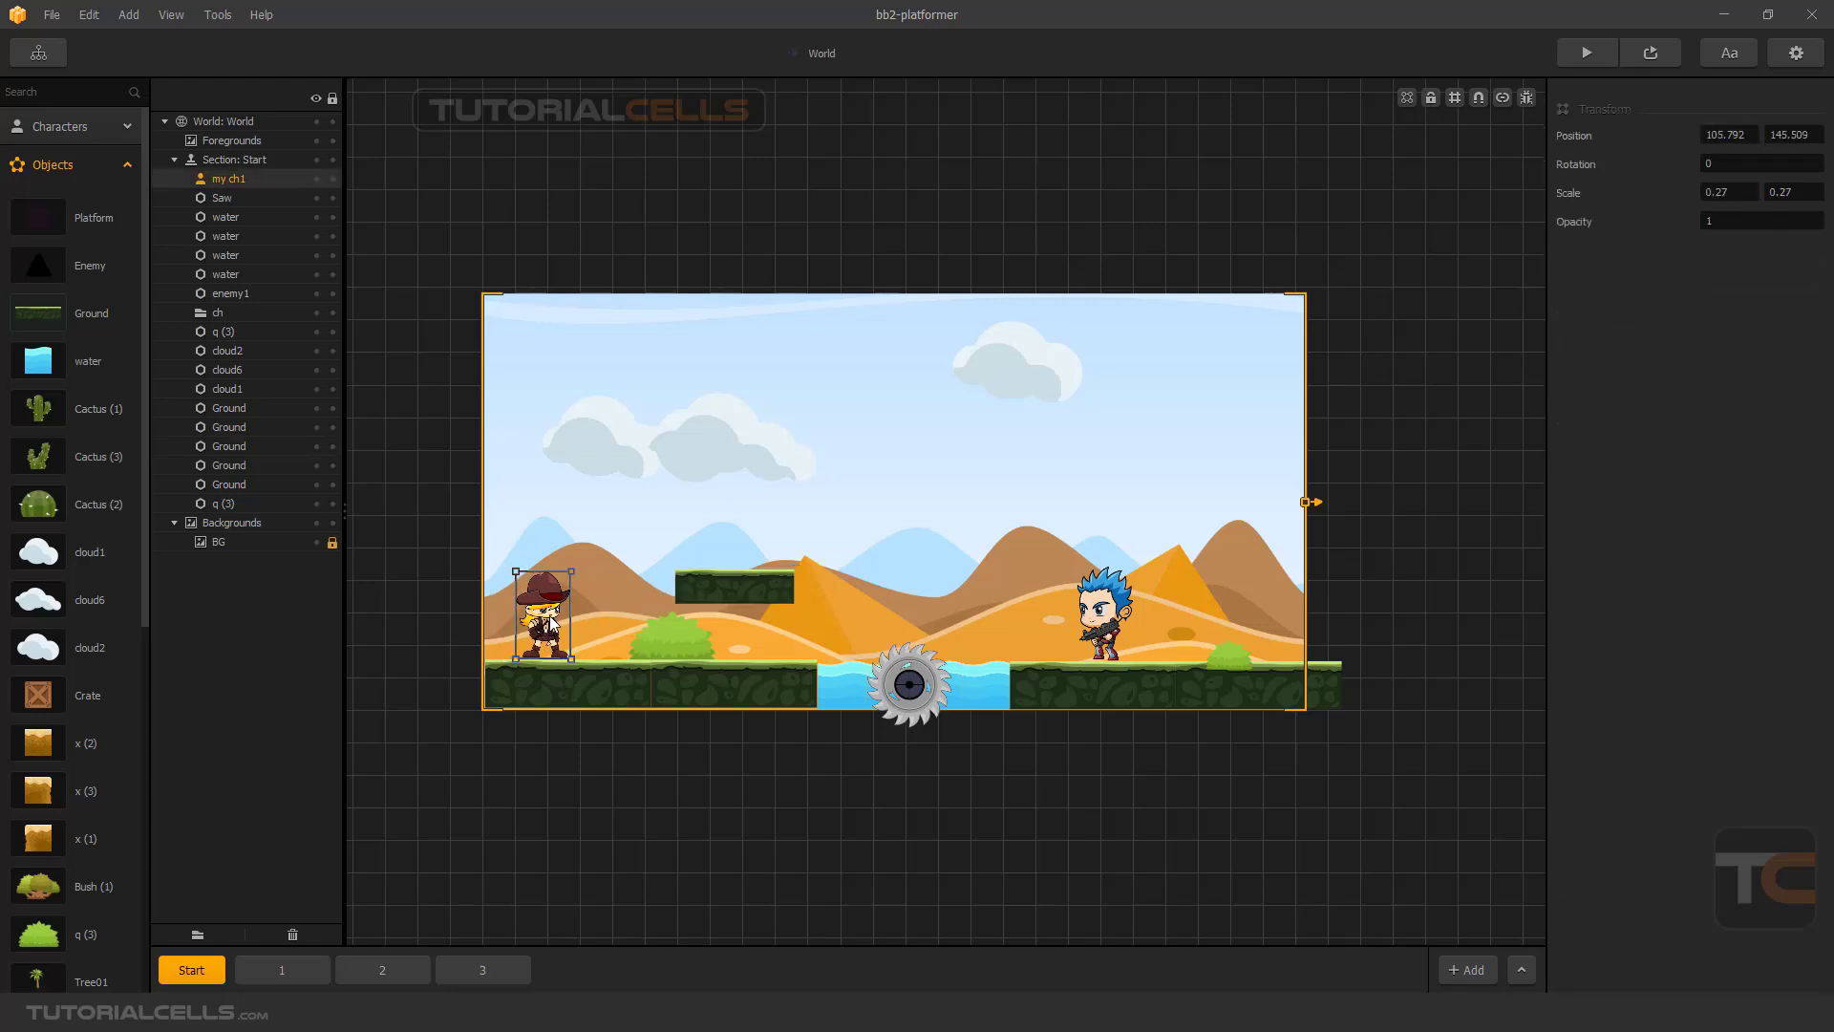
left_click(691, 587)
left_click_drag(708, 587, 663, 592)
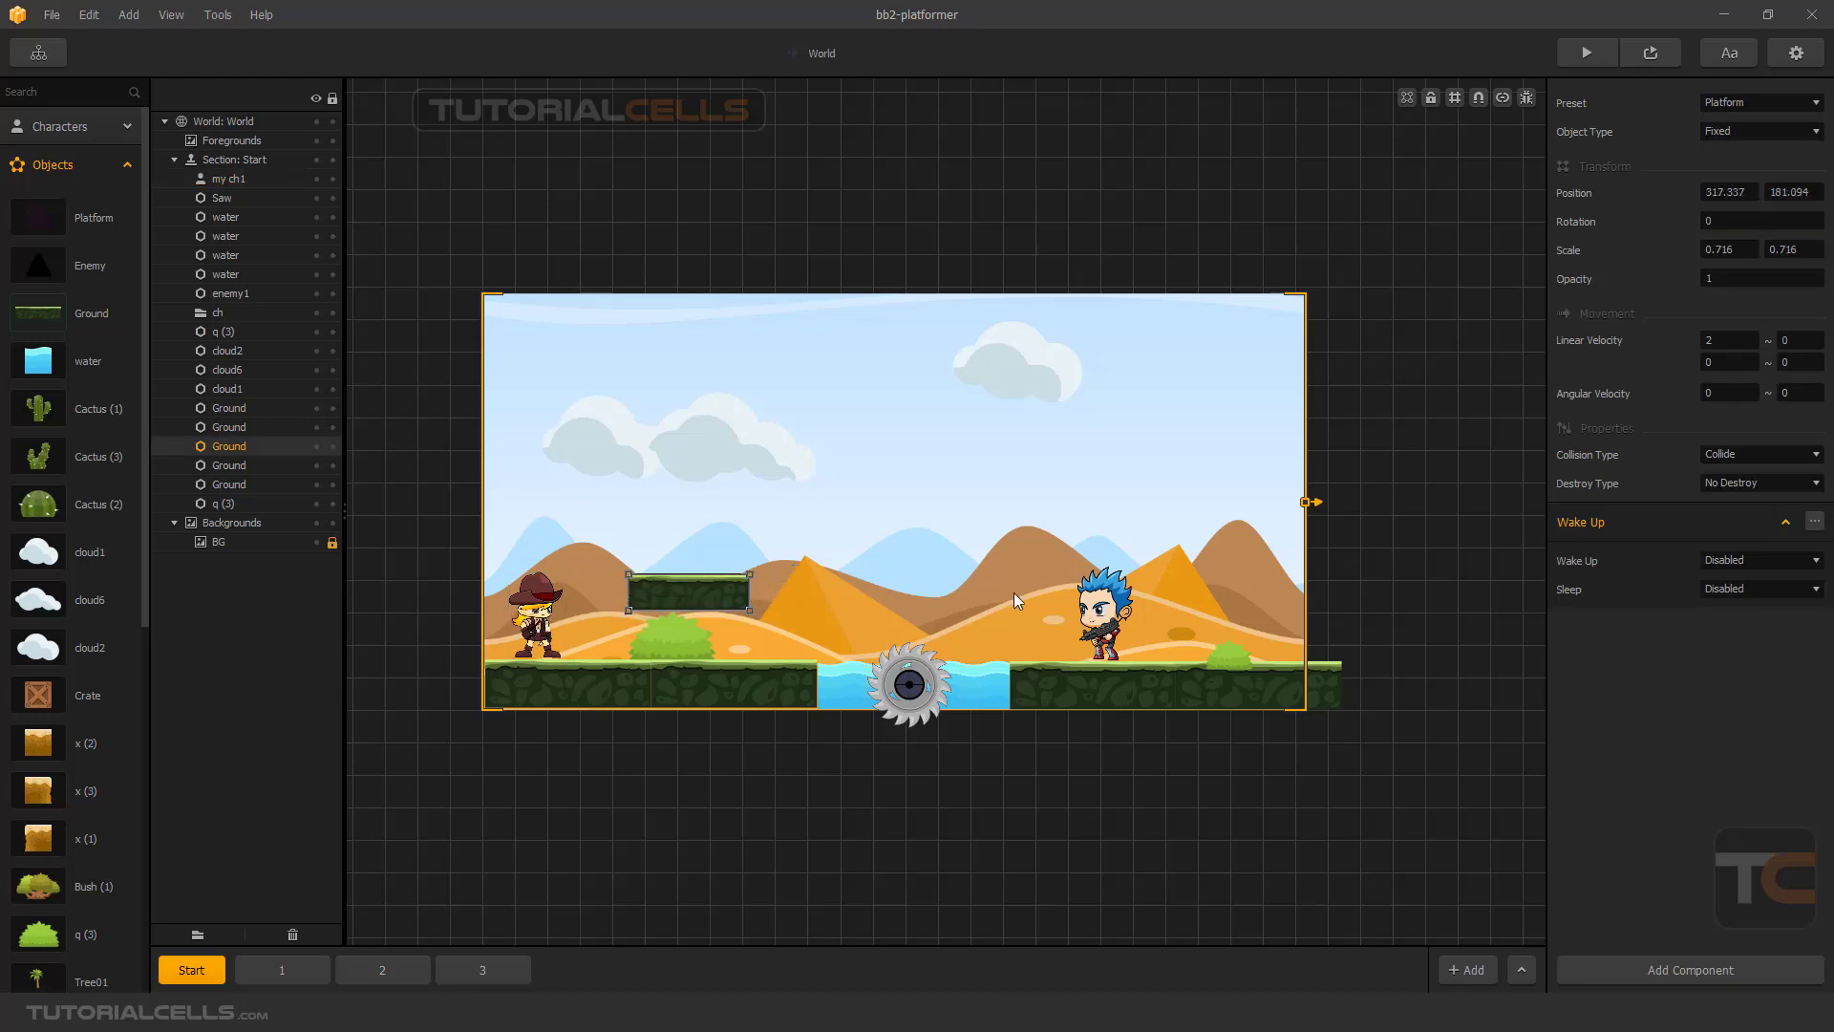
Set the floating platform's Wake Up option to Collision Based and move the player character back to about (73, 146)
left_click(1762, 559)
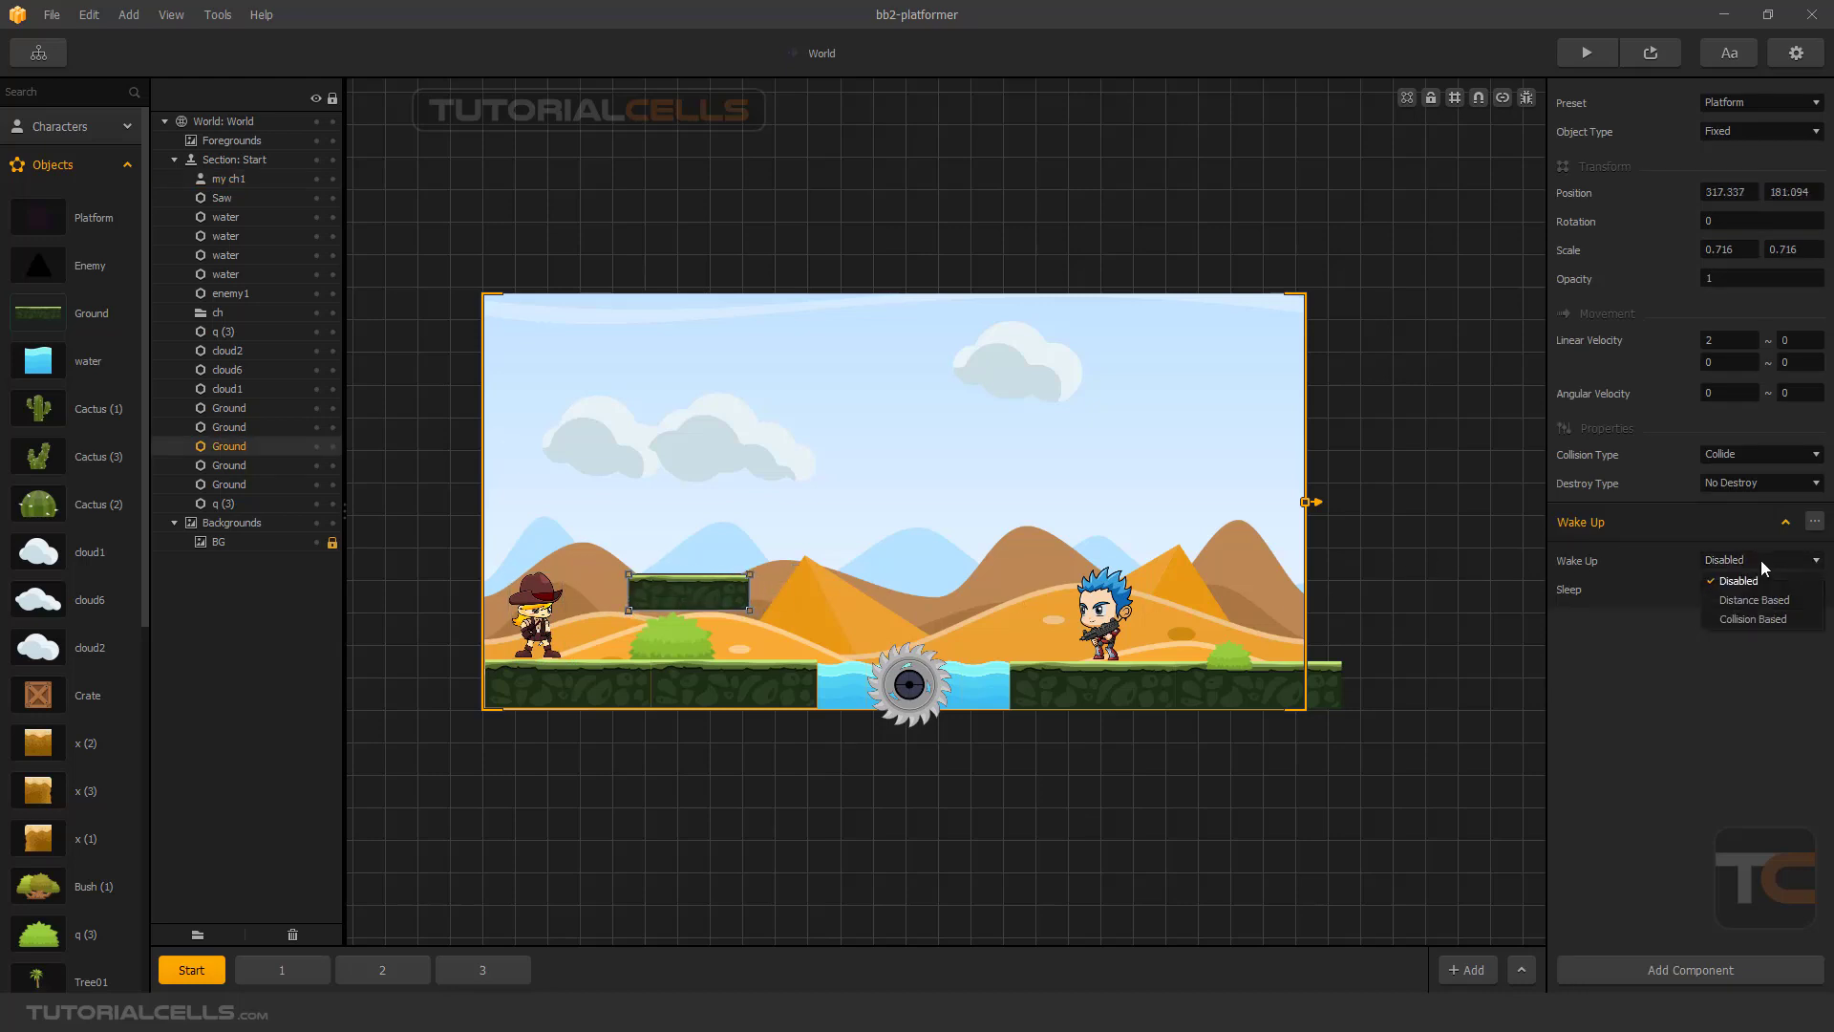
left_click(1749, 616)
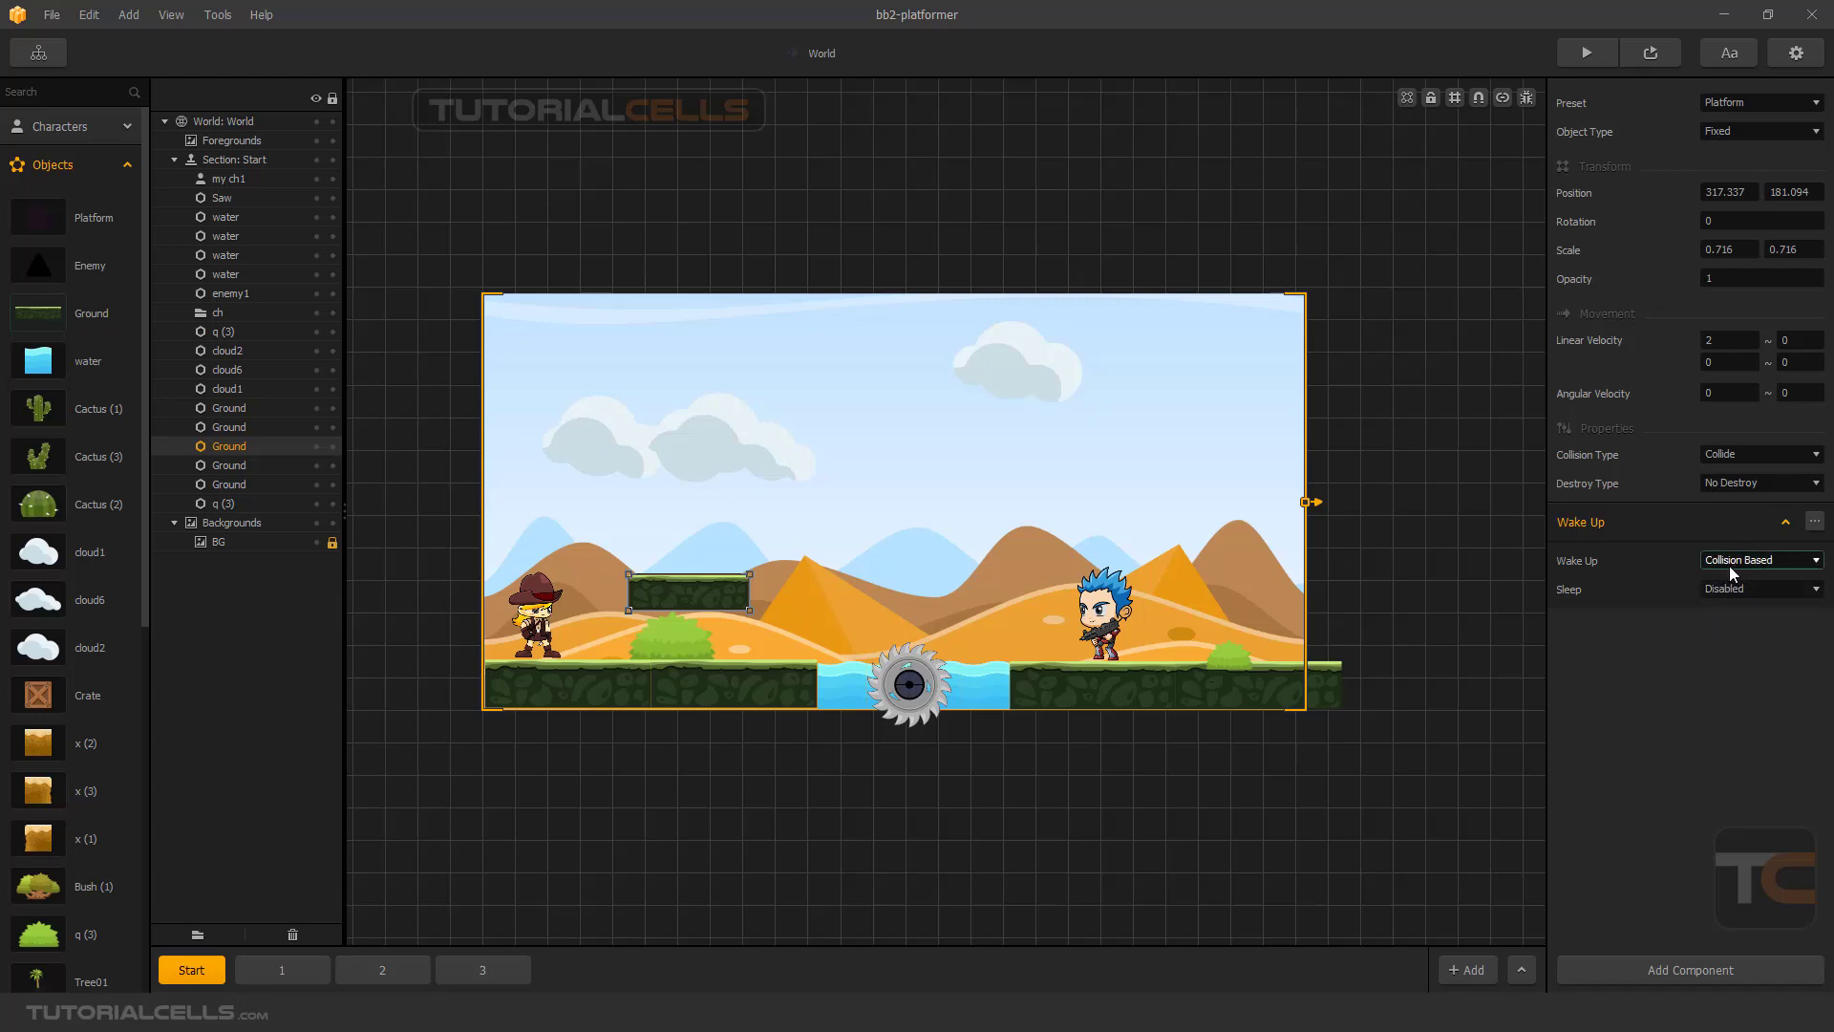
mouse_move(529, 635)
left_mouse_down()
mouse_move(634, 553)
mouse_move(552, 585)
mouse_move(516, 635)
left_mouse_up()
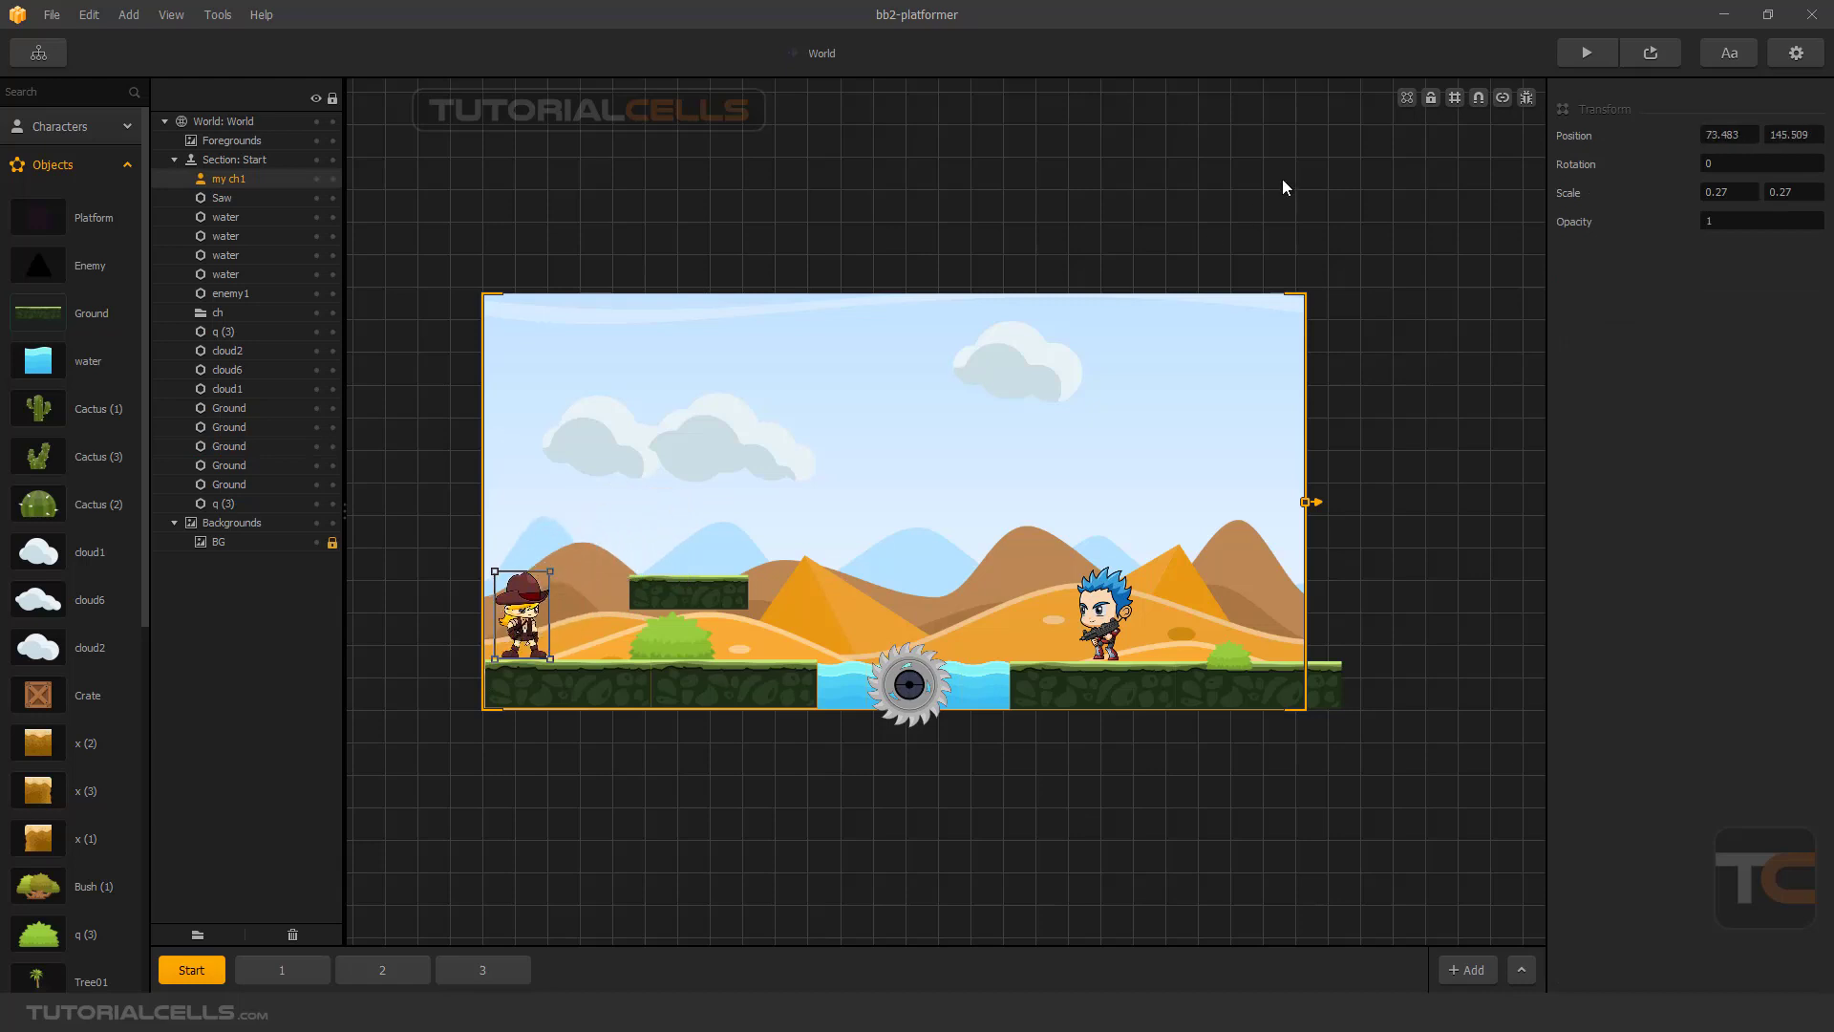
Check the platform's linear velocity, then preview the game and jump the character onto the platform to test the collision wake-up
left_click(706, 588)
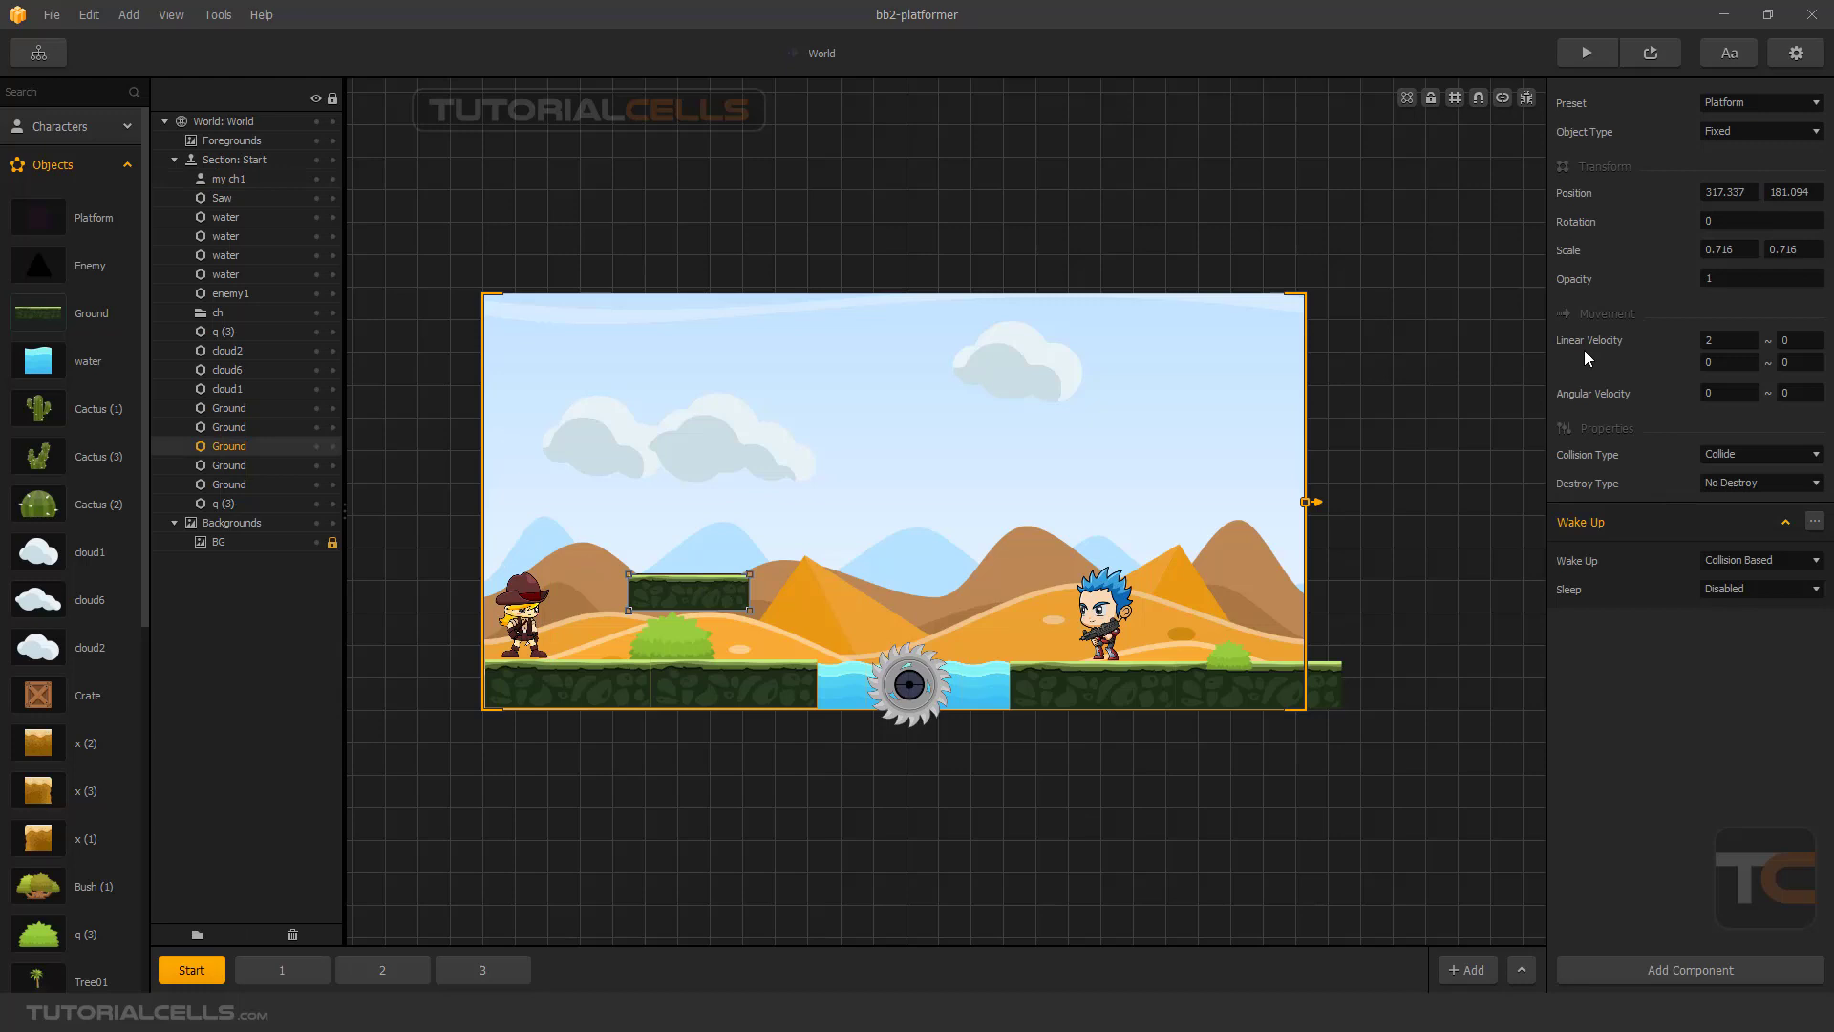
left_click(1726, 342)
left_click(1635, 57)
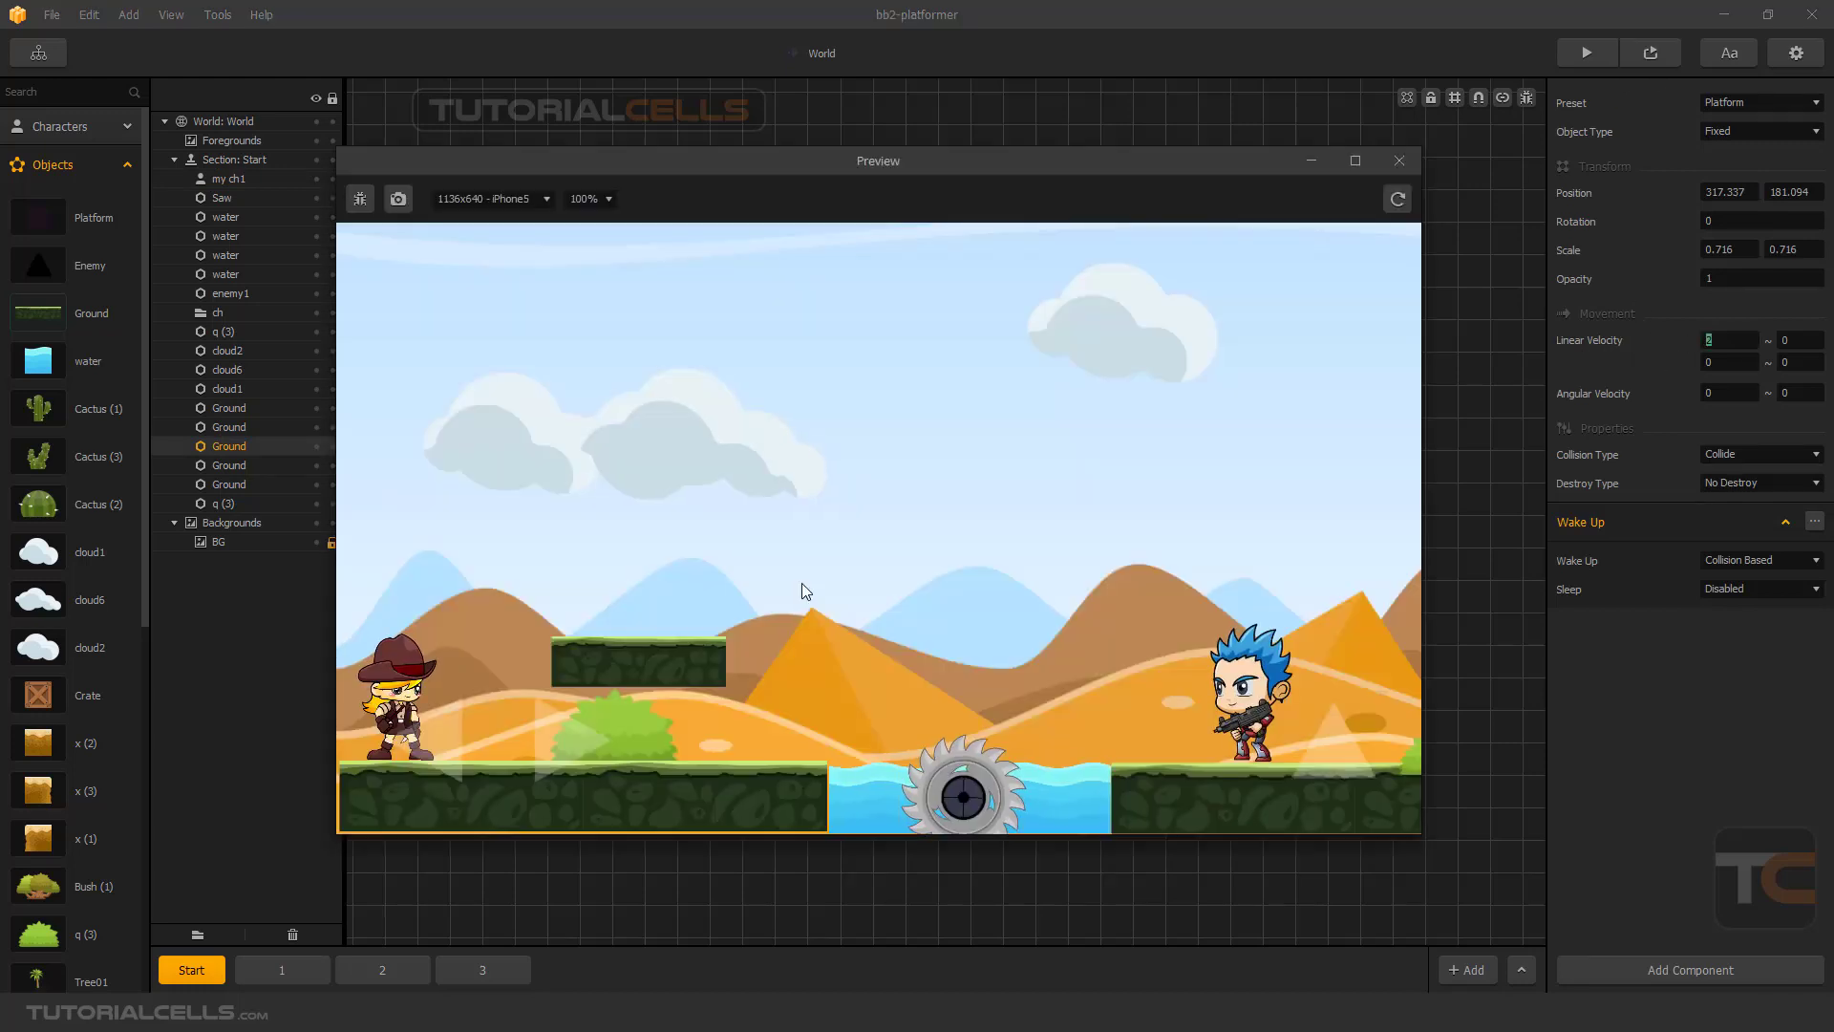
key("Right")
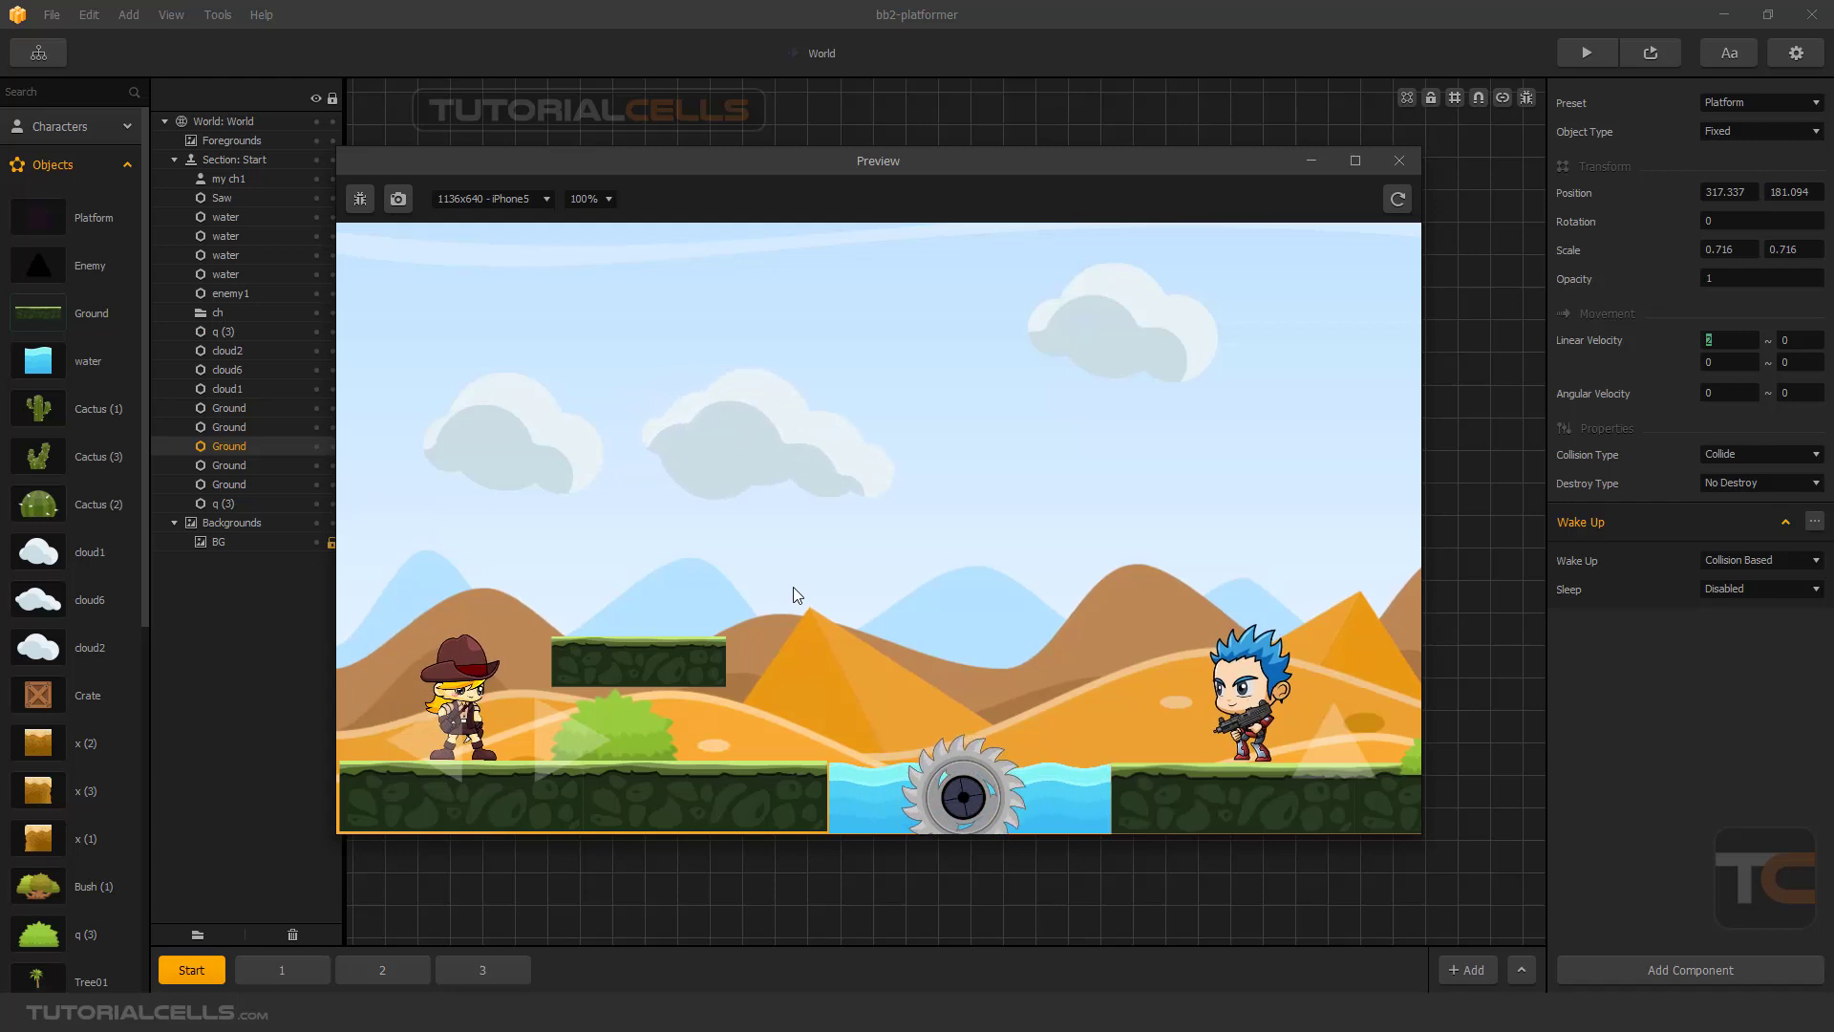
key("Up")
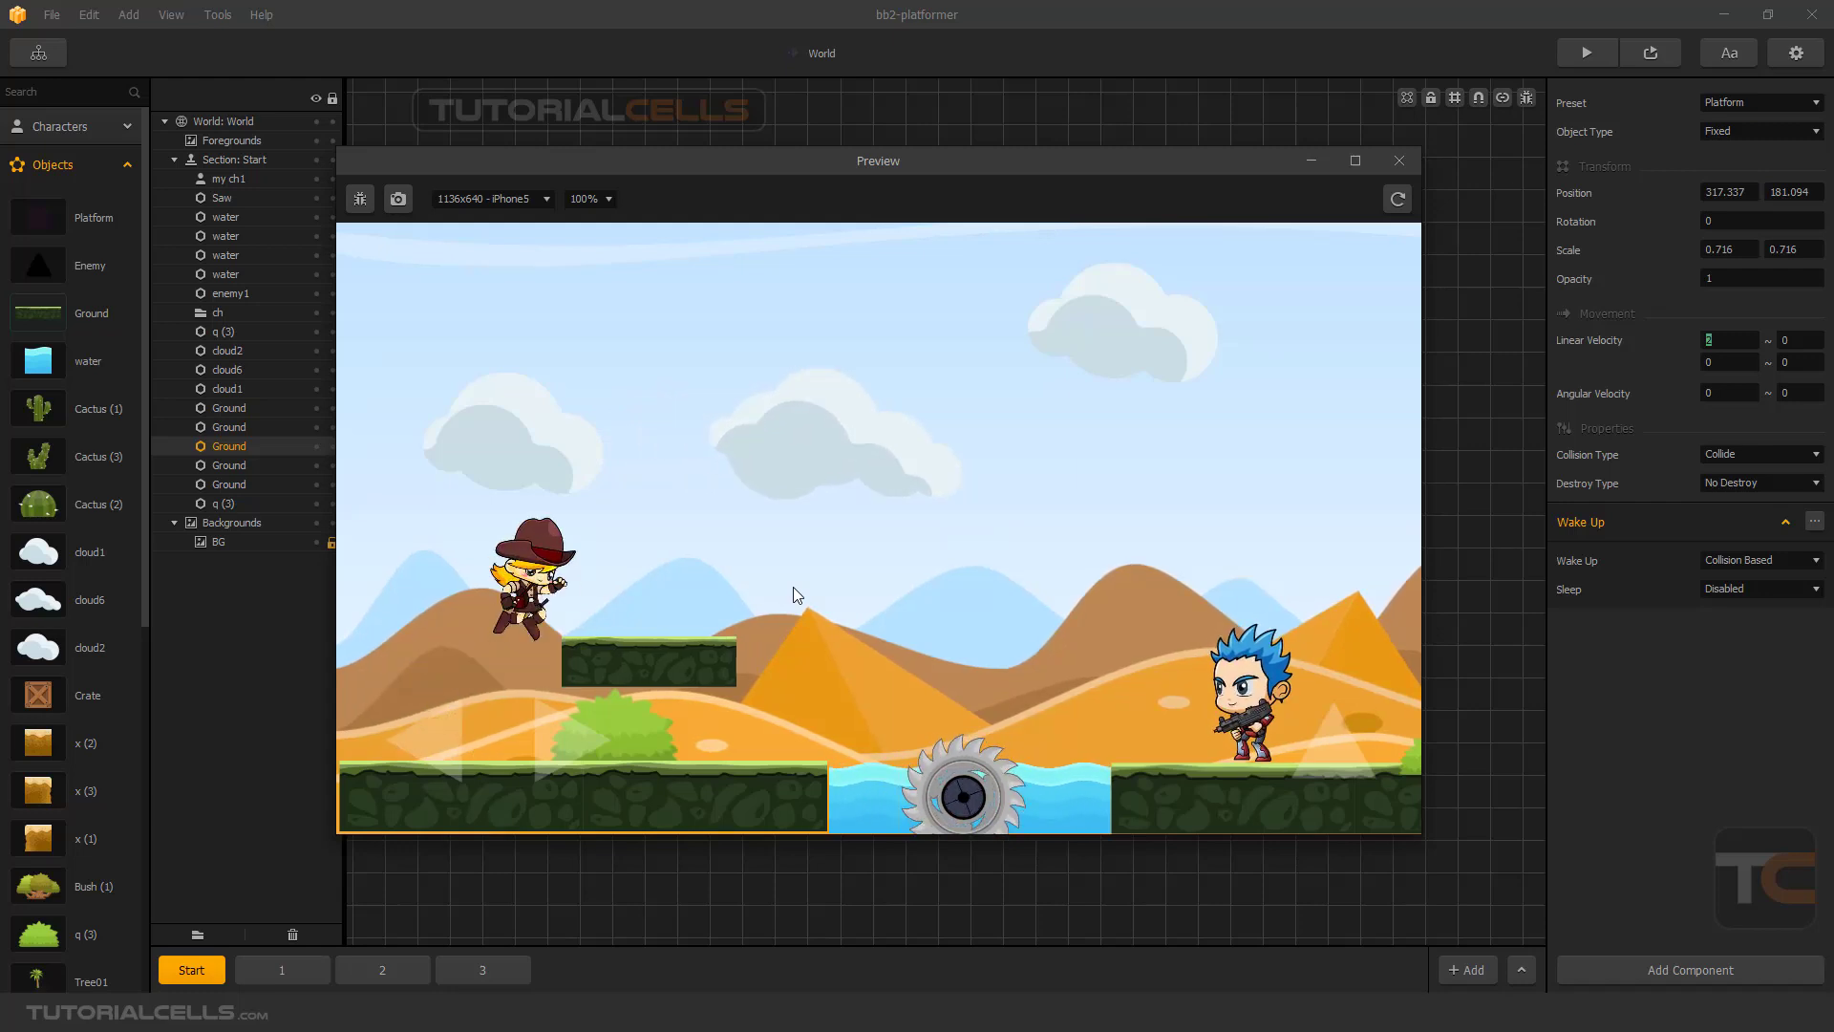
key("Up")
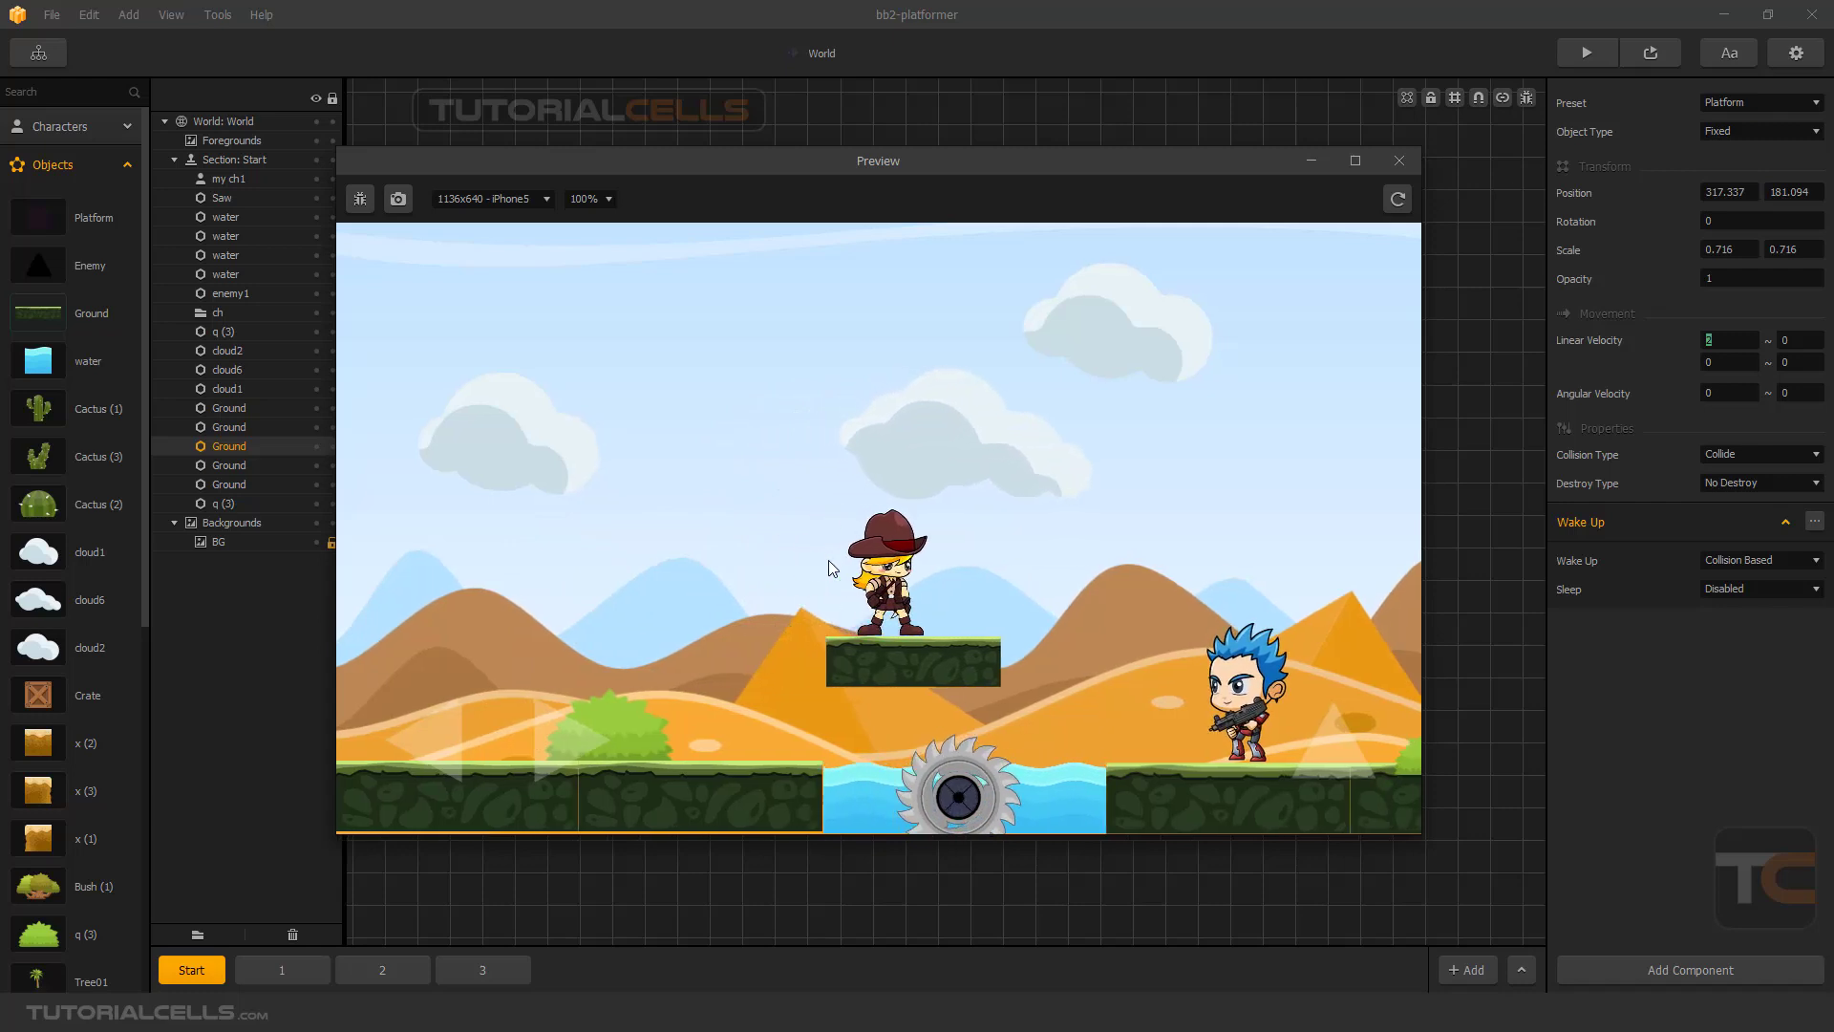
left_click(1399, 160)
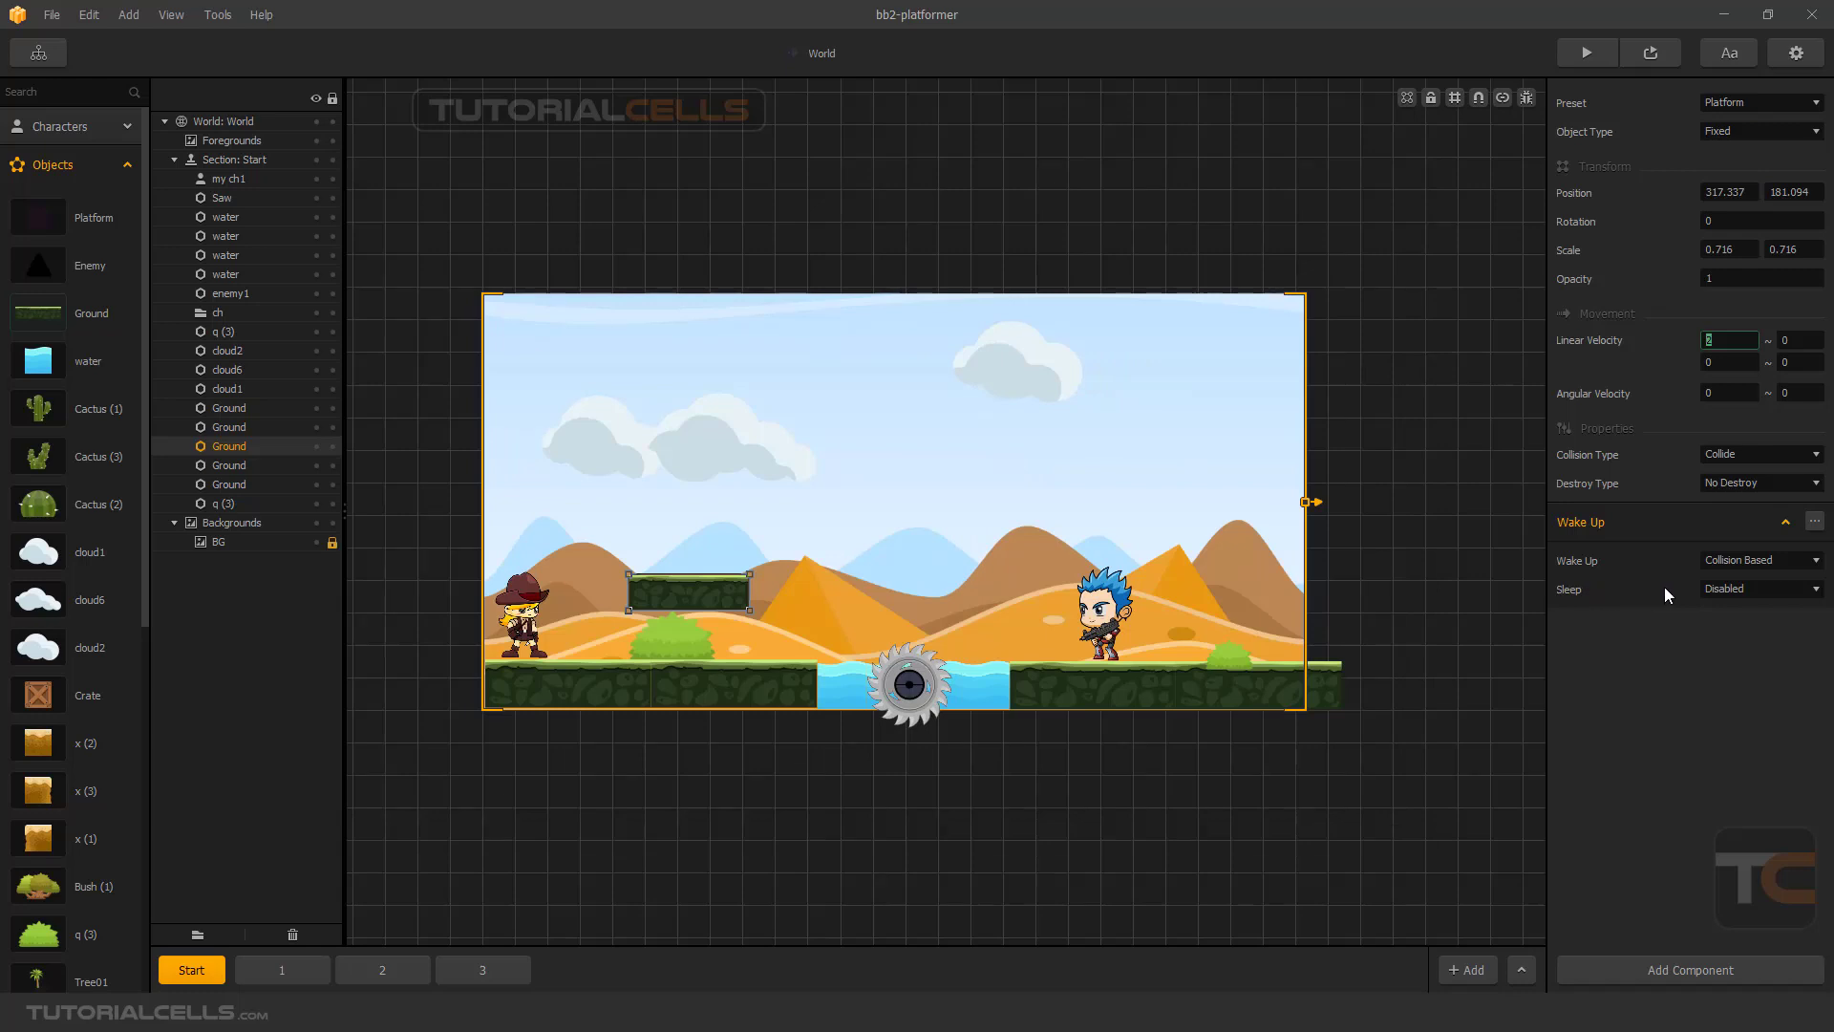
Set the floating platform's Sleep option to Distance Based with a sleep distance of 2000
left_click(1717, 590)
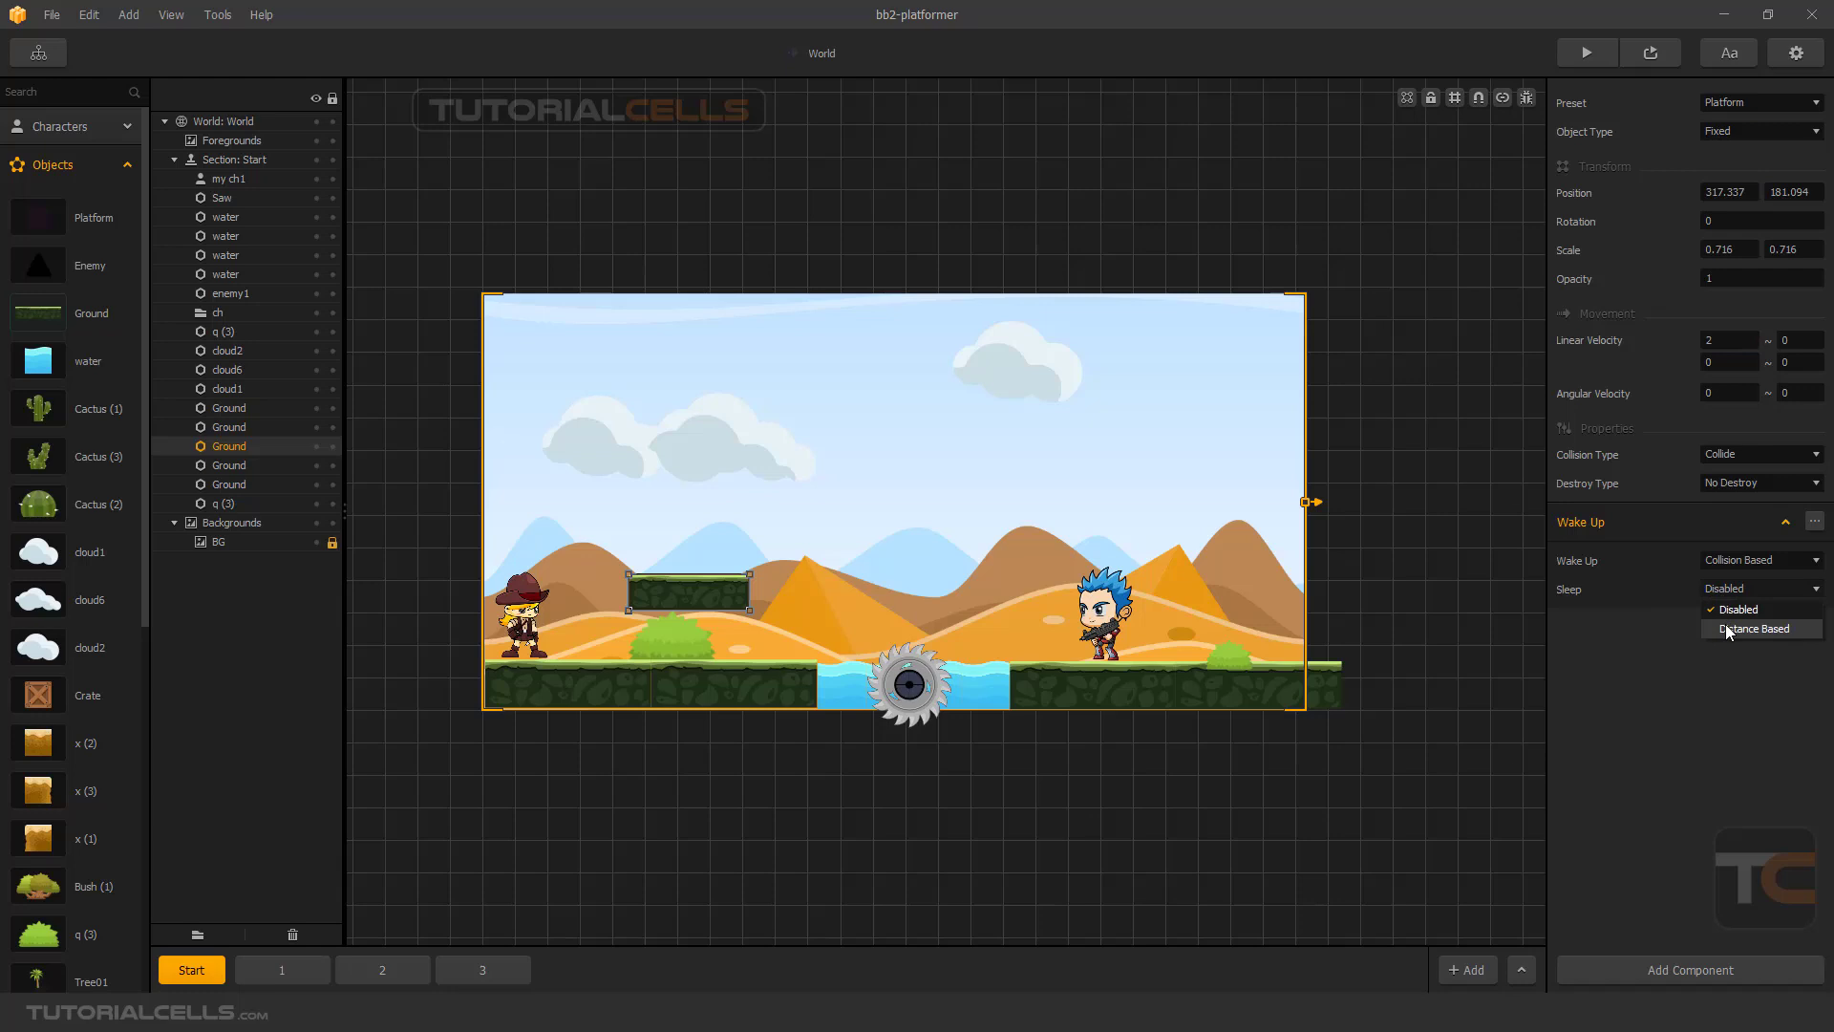
left_click(1726, 628)
left_click(1708, 618)
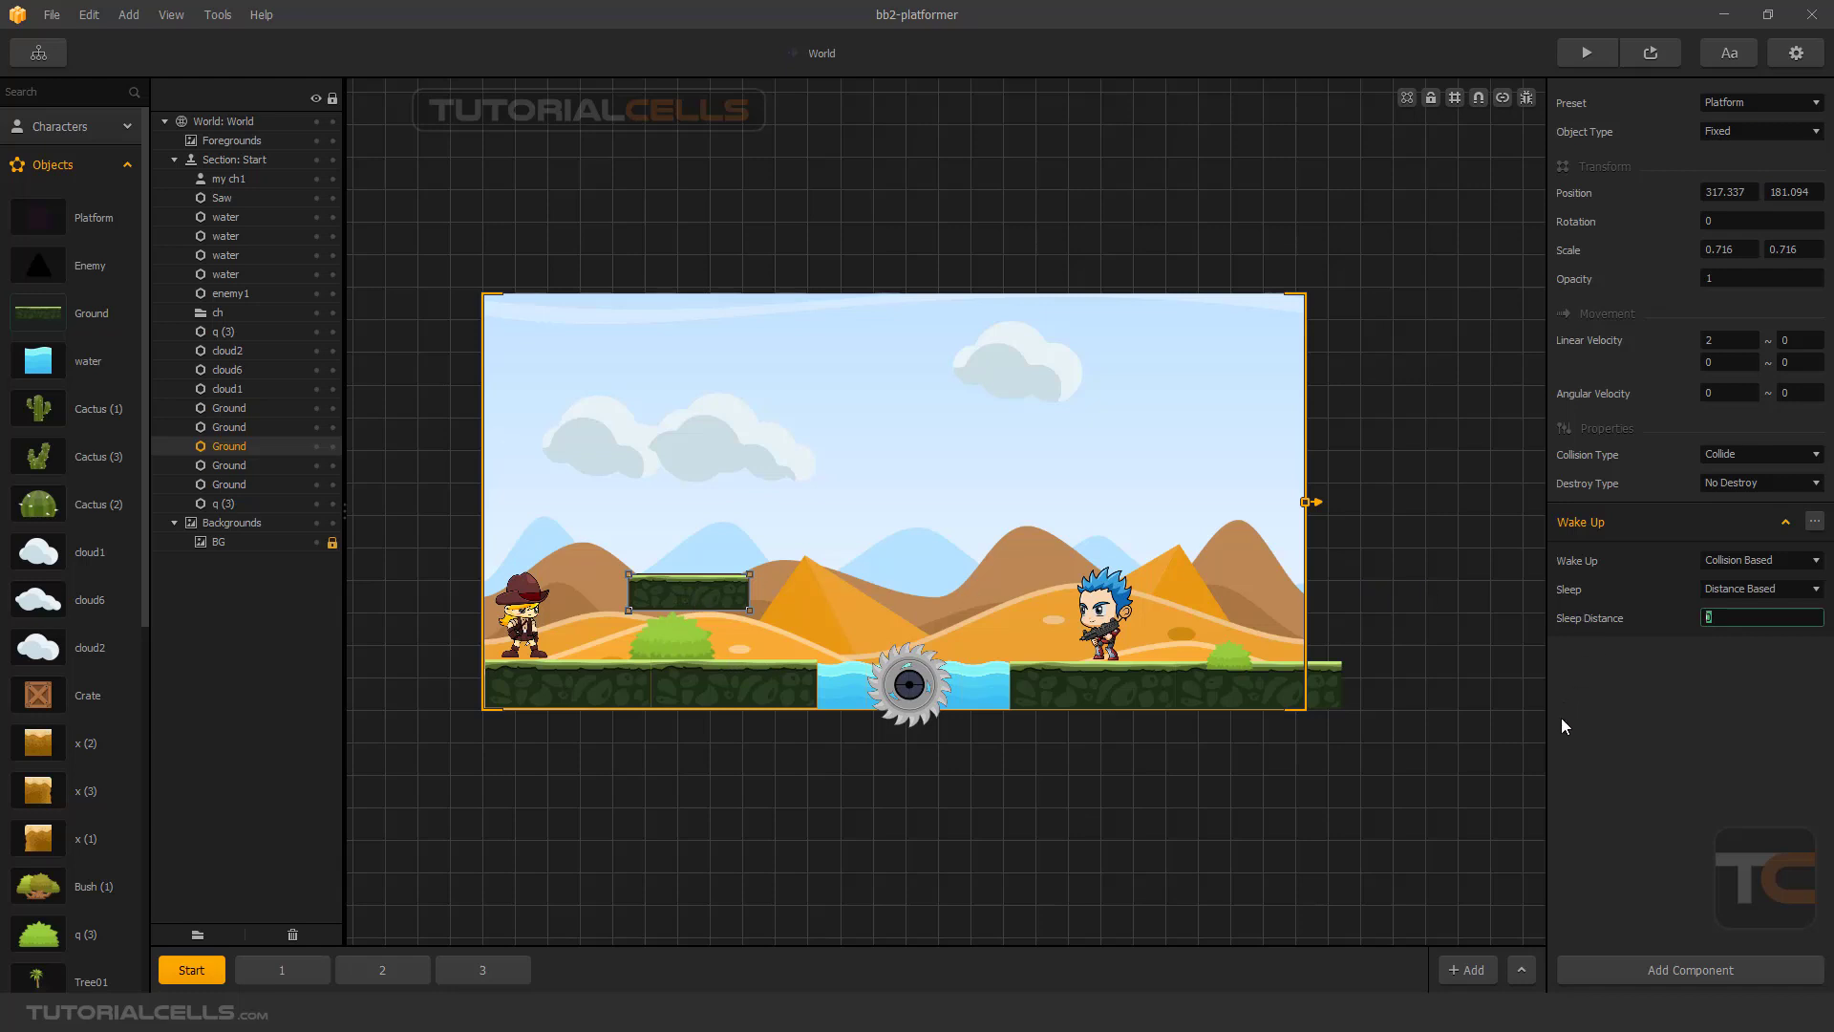
type("2000")
key("Return")
Preview the game, ride the moving platform, and jump off past the enemy to test the distance-based sleep
left_click(1651, 59)
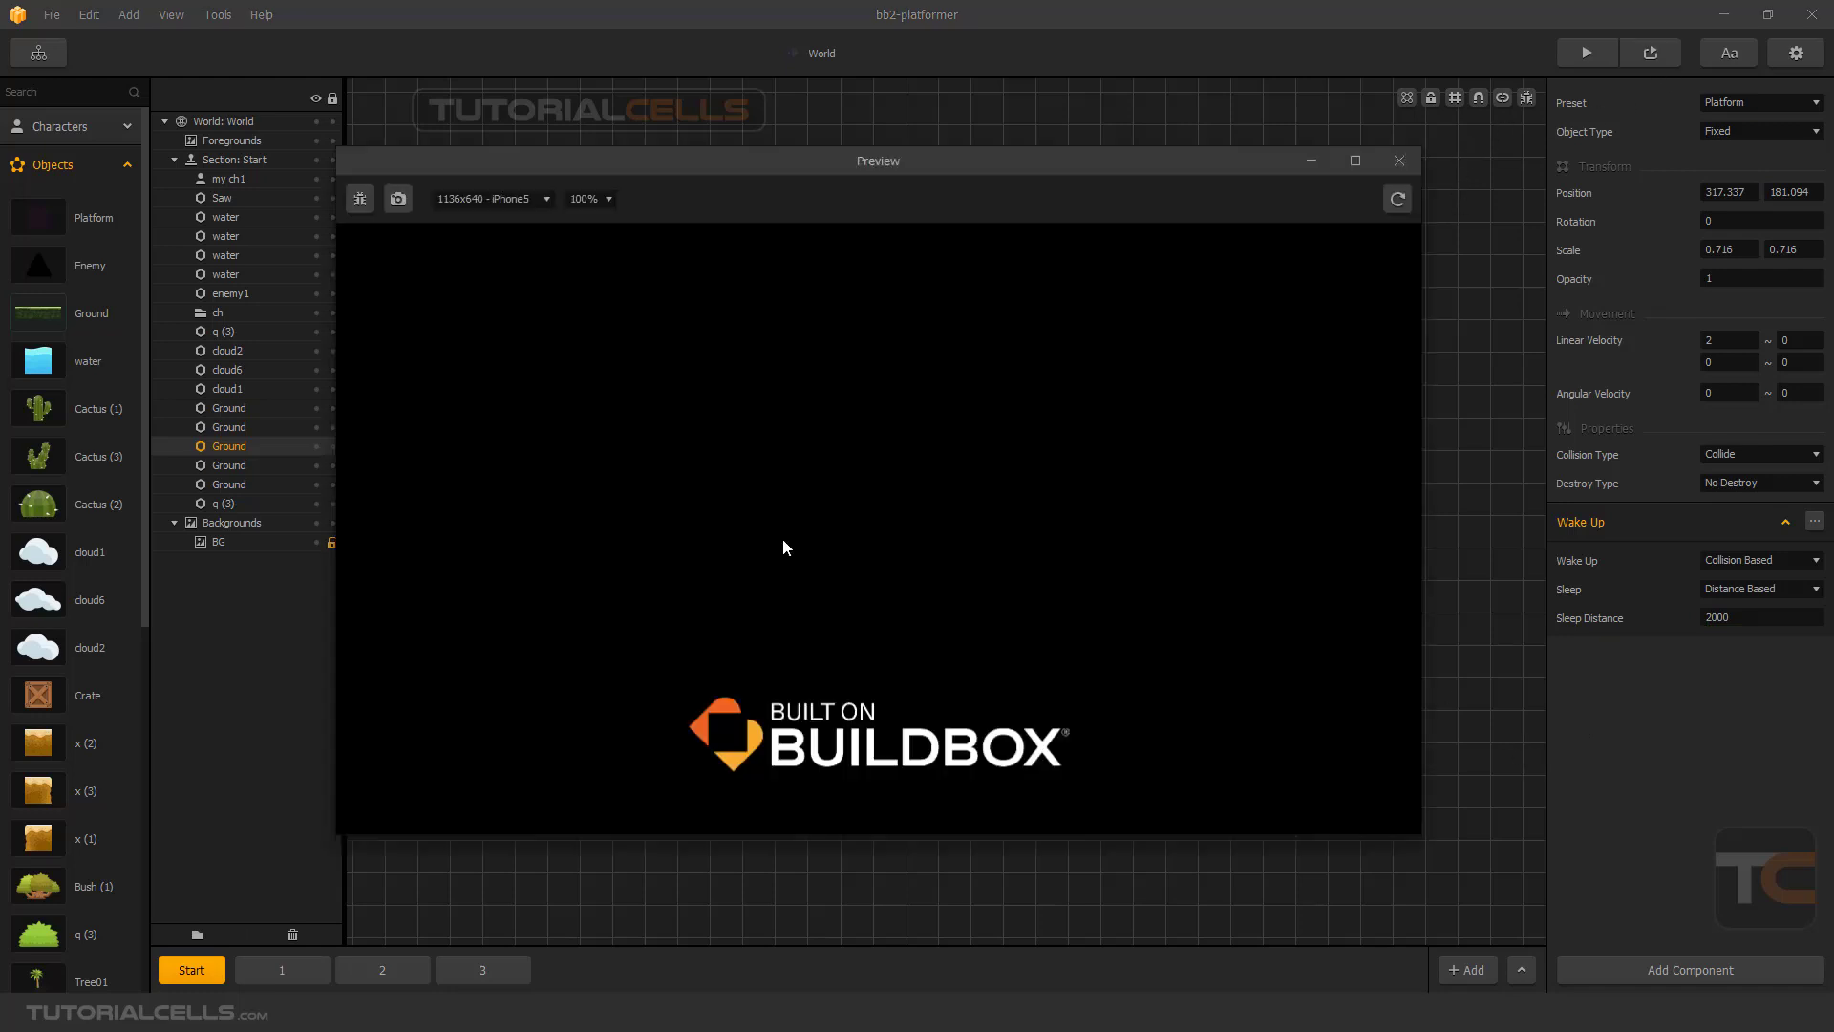
key("Right")
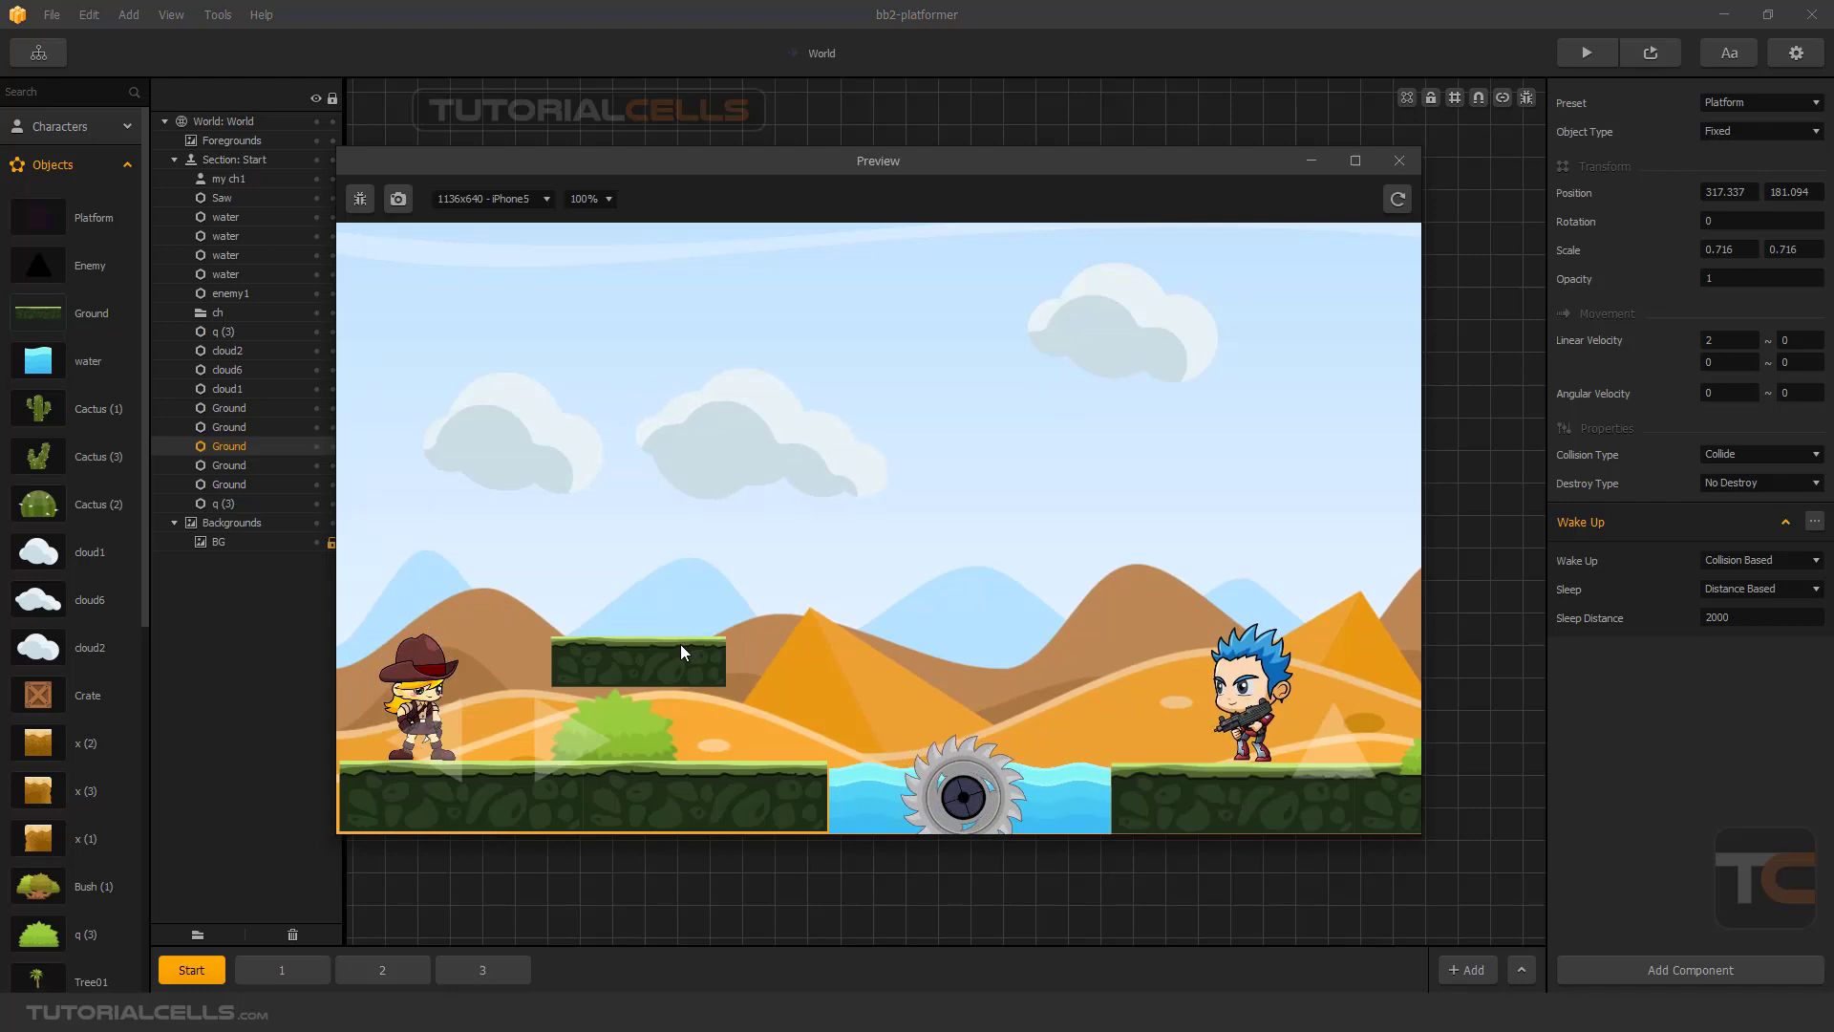
key("Up")
key("Right")
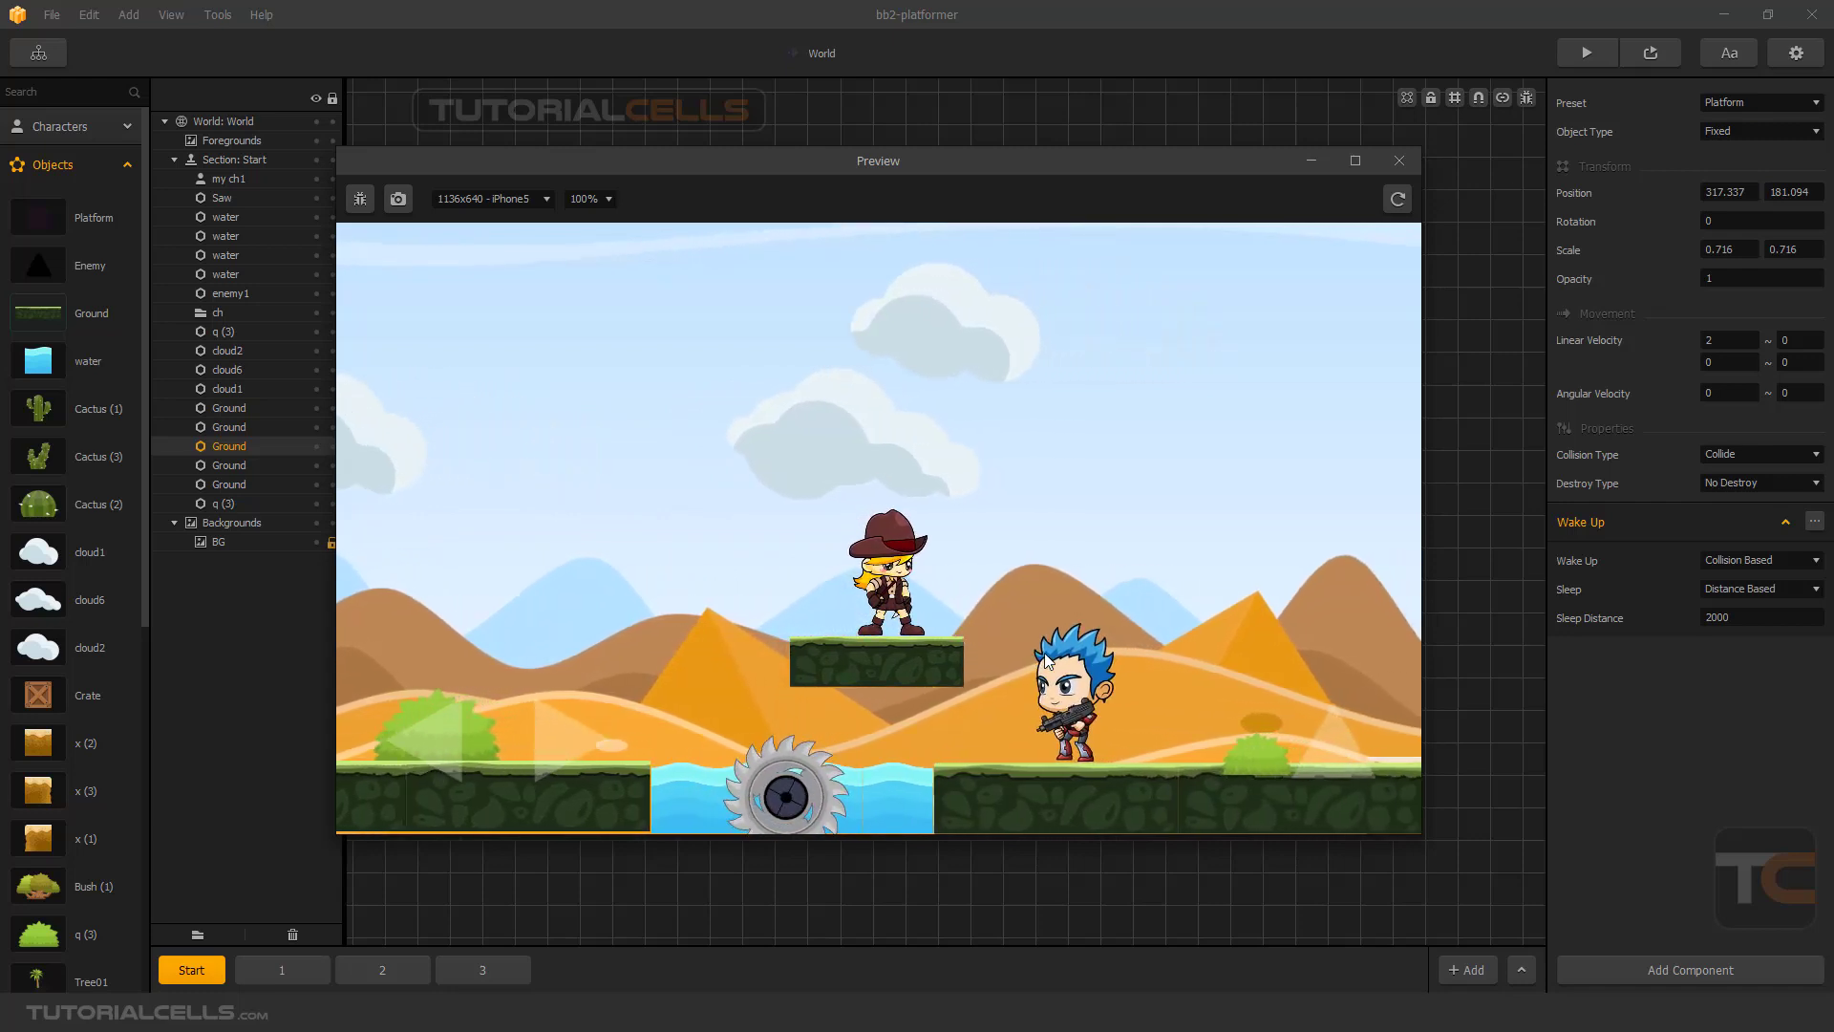
key("Up")
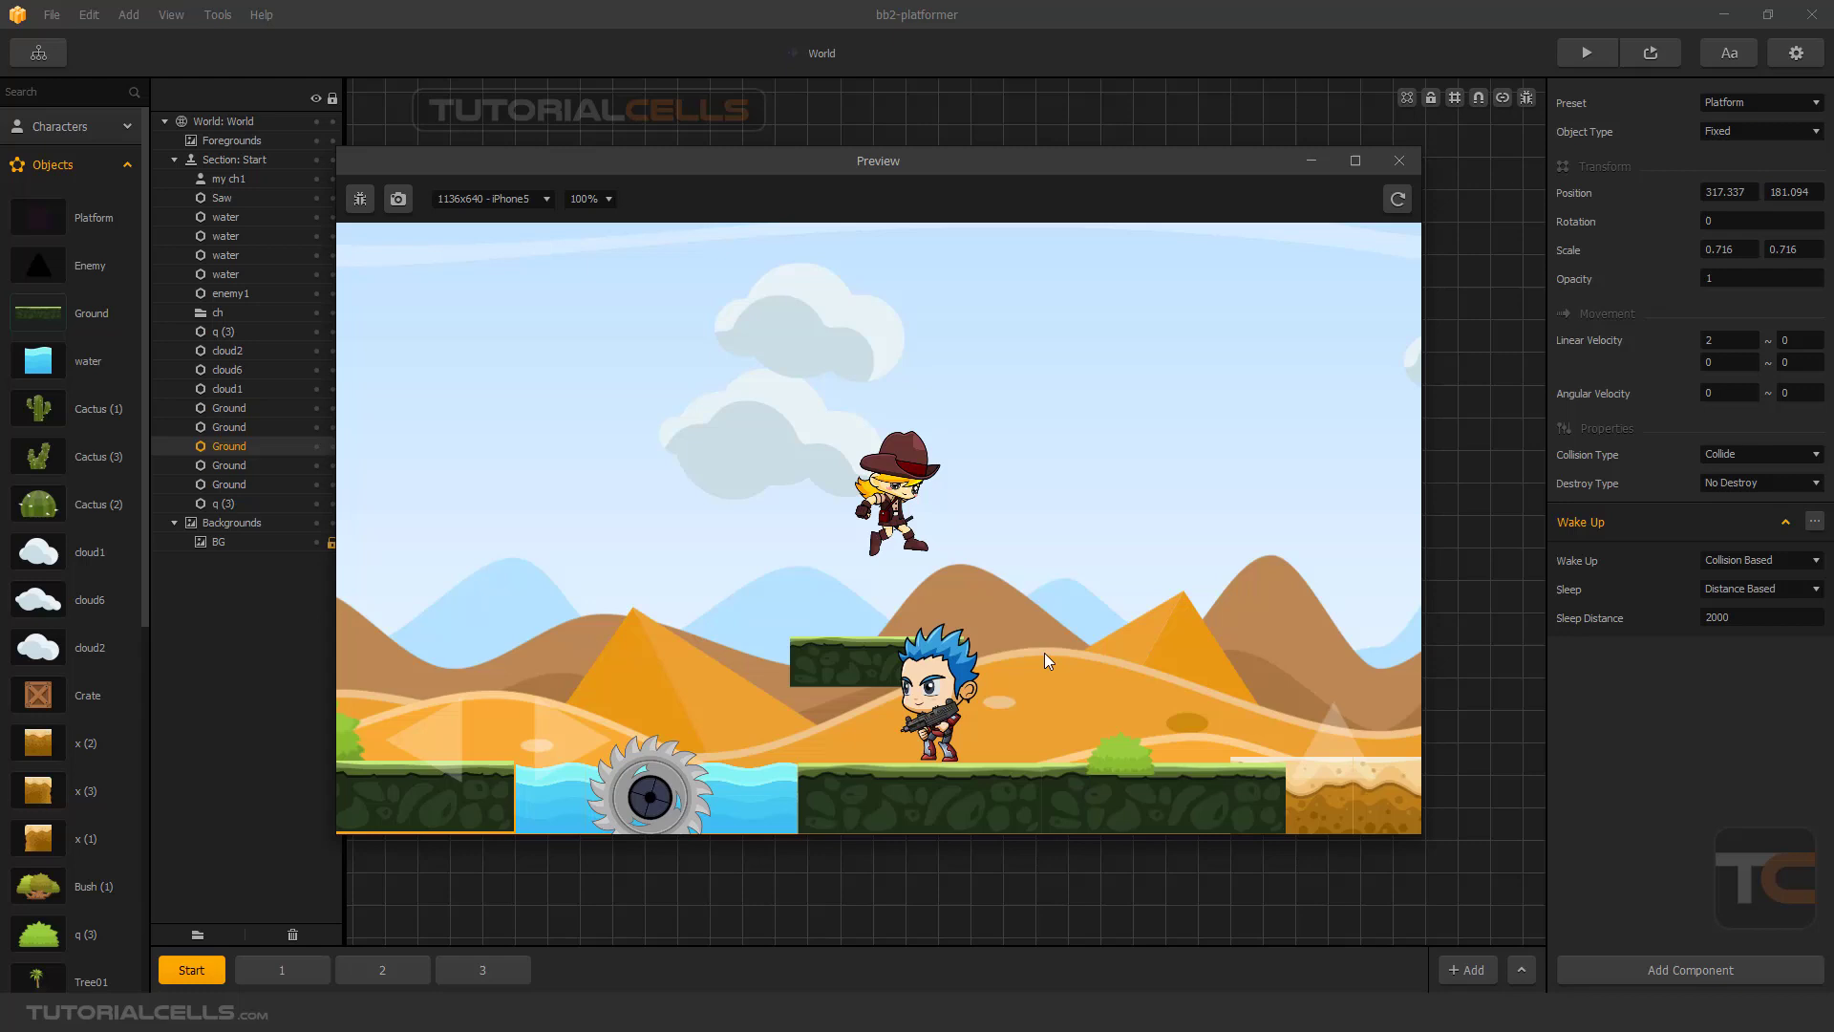
key("Right")
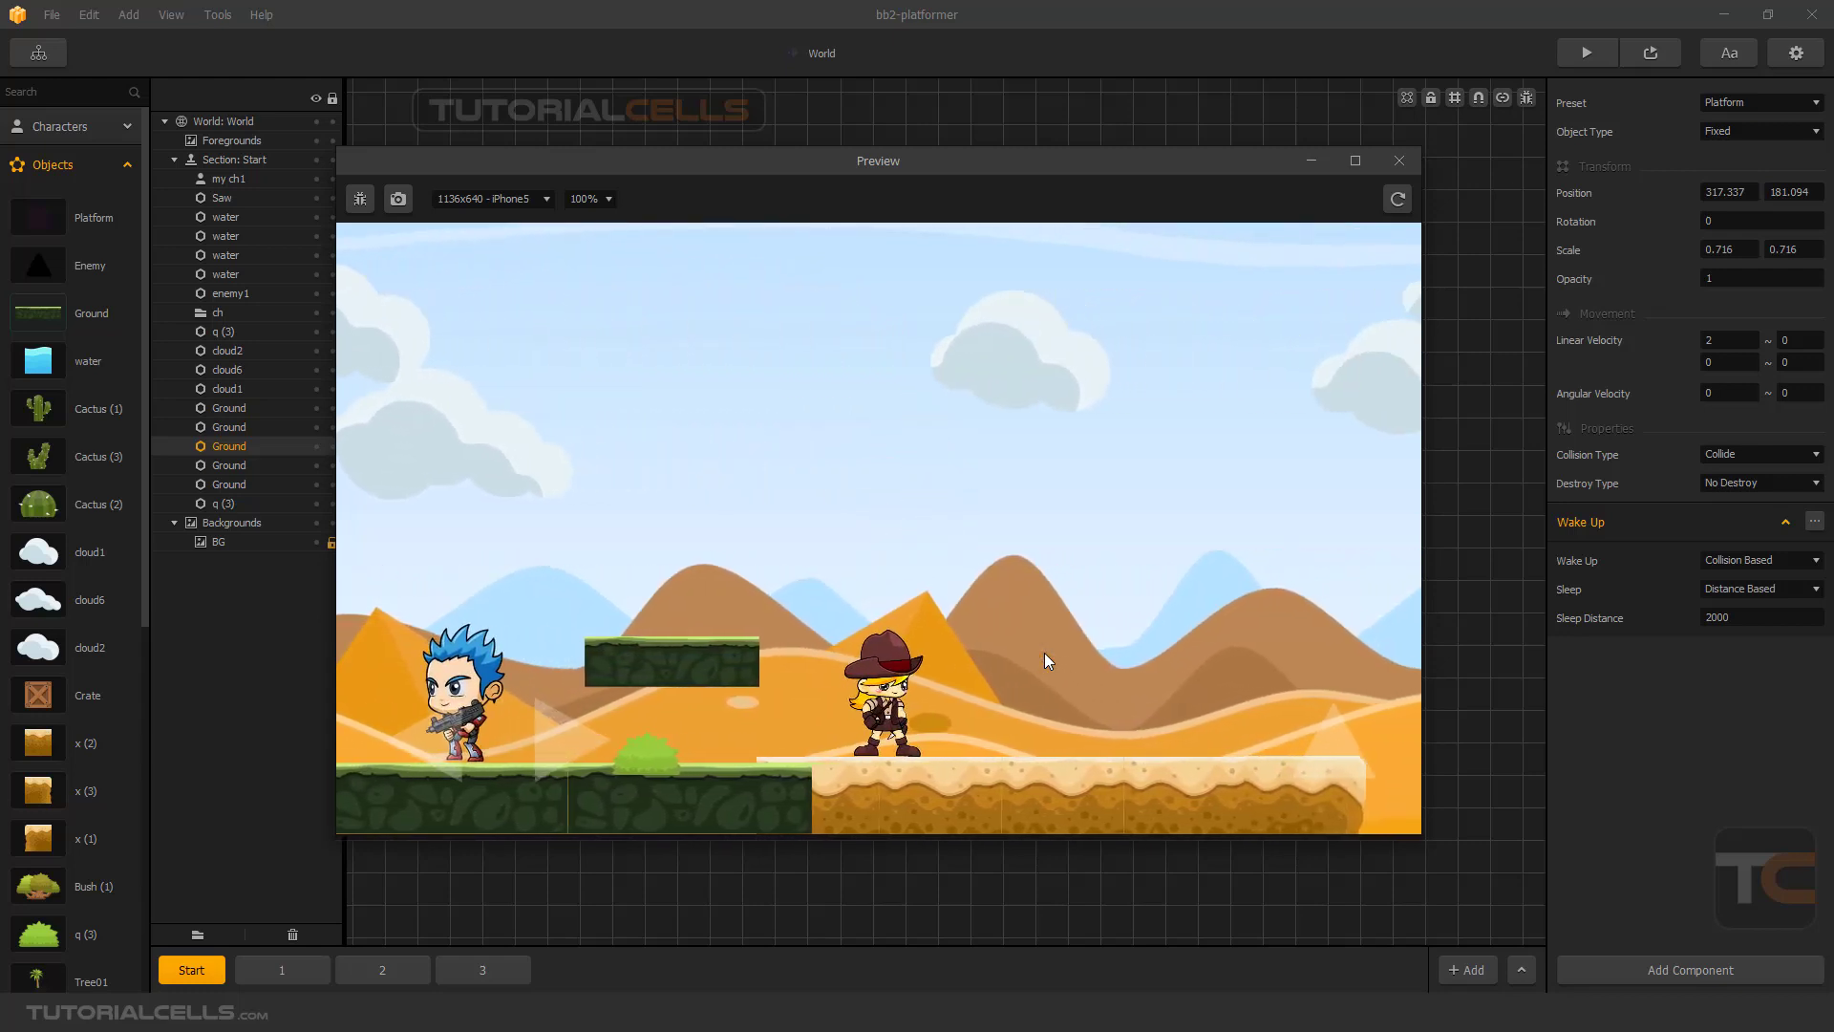
Jump back onto the moving platform in the preview, ride it past the cactus to test the sleep distance, and close the preview
key("Up")
key("Right")
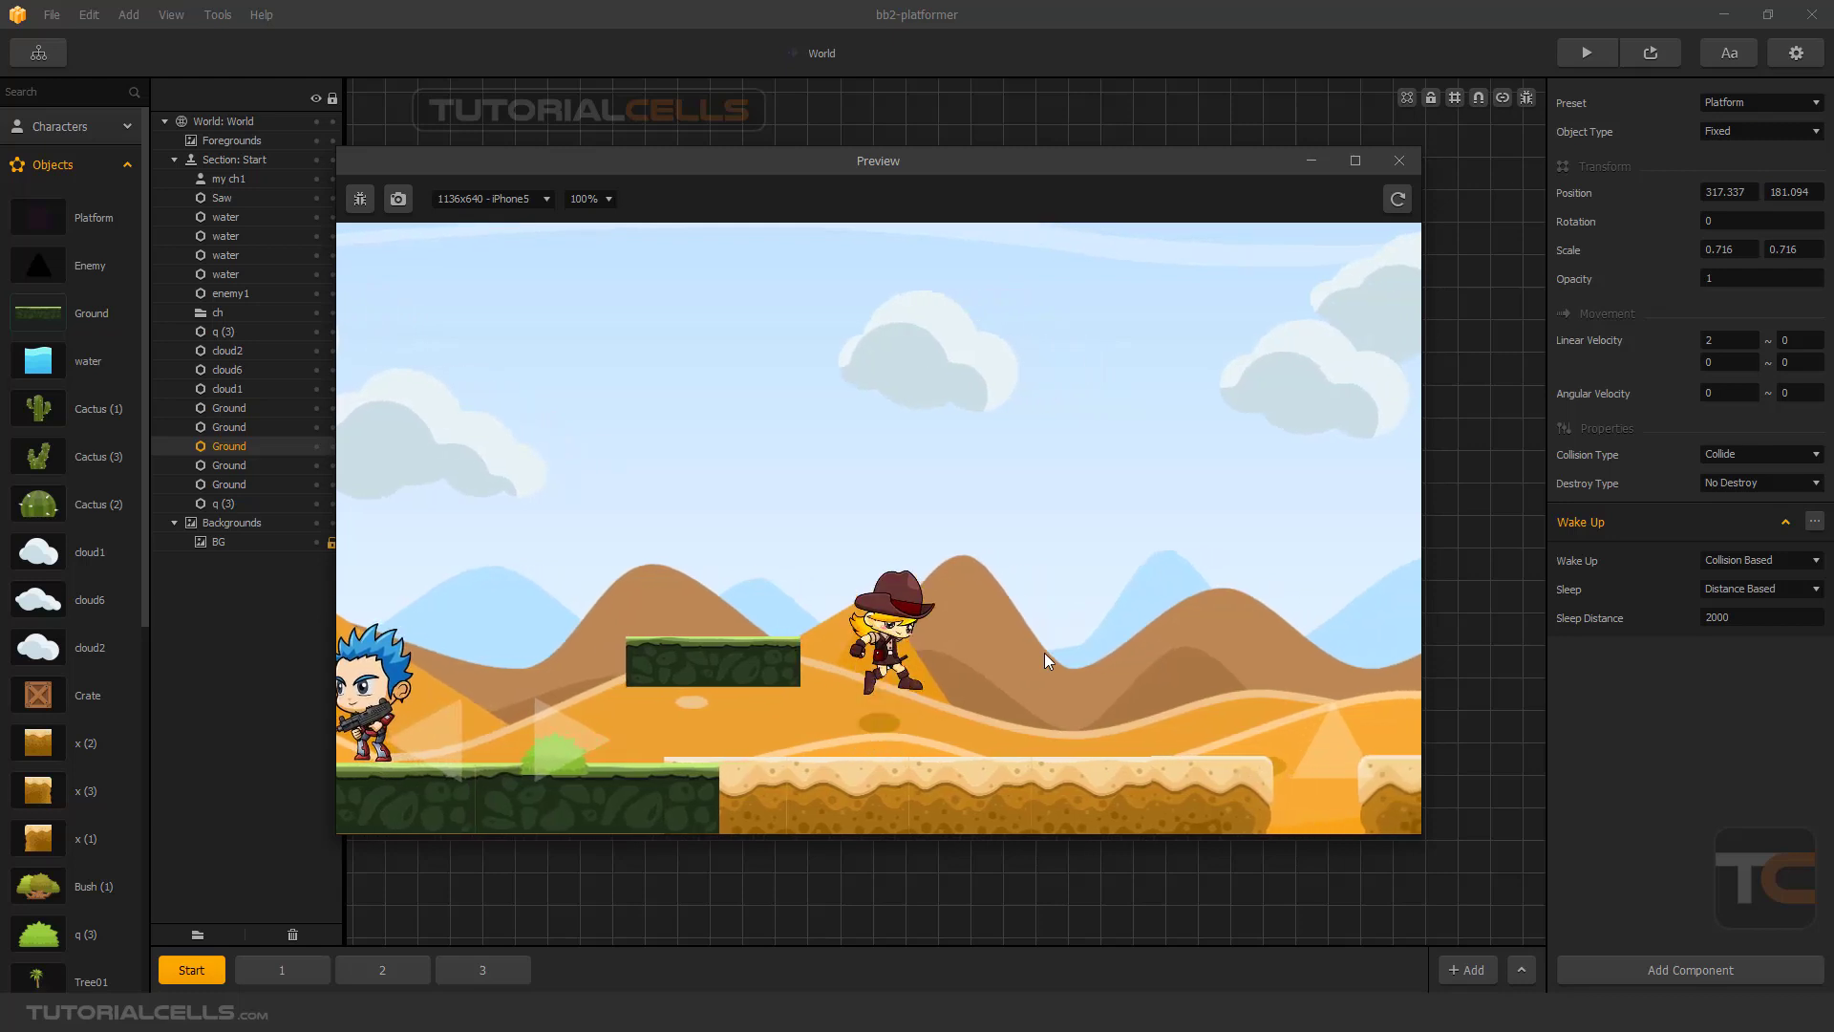
key("Up")
key("Left")
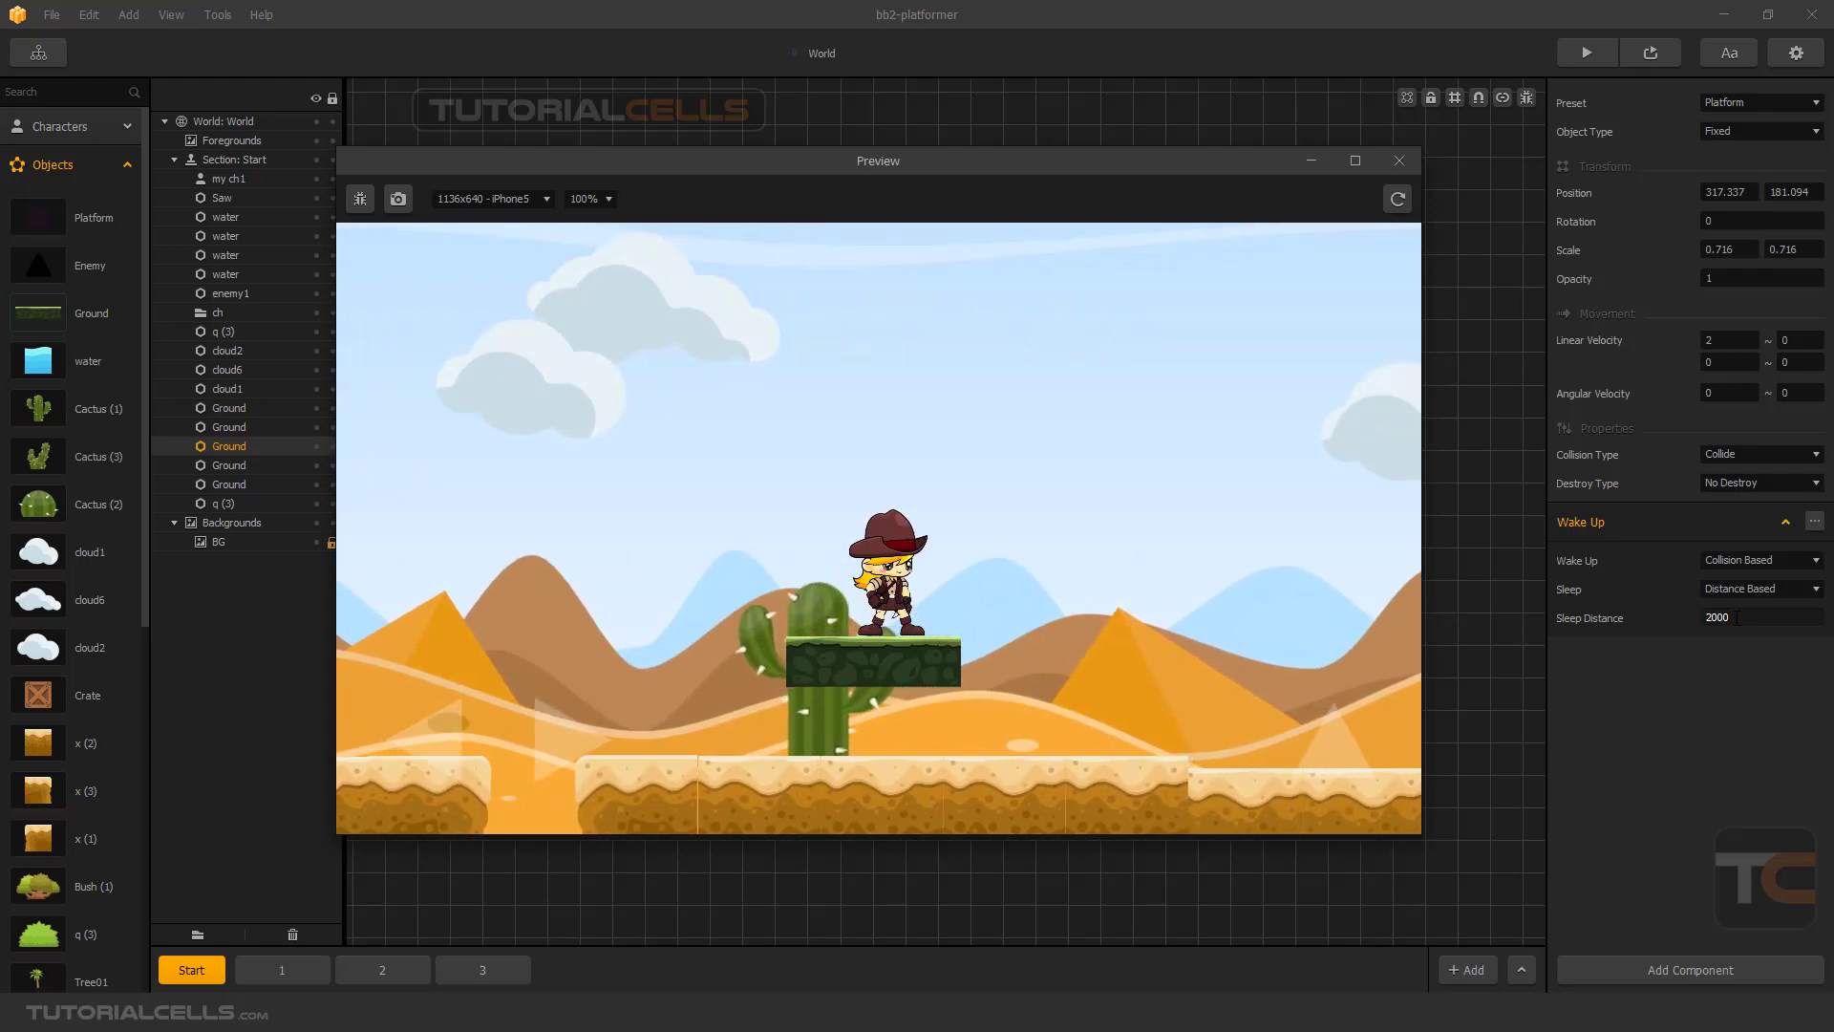
key("Escape")
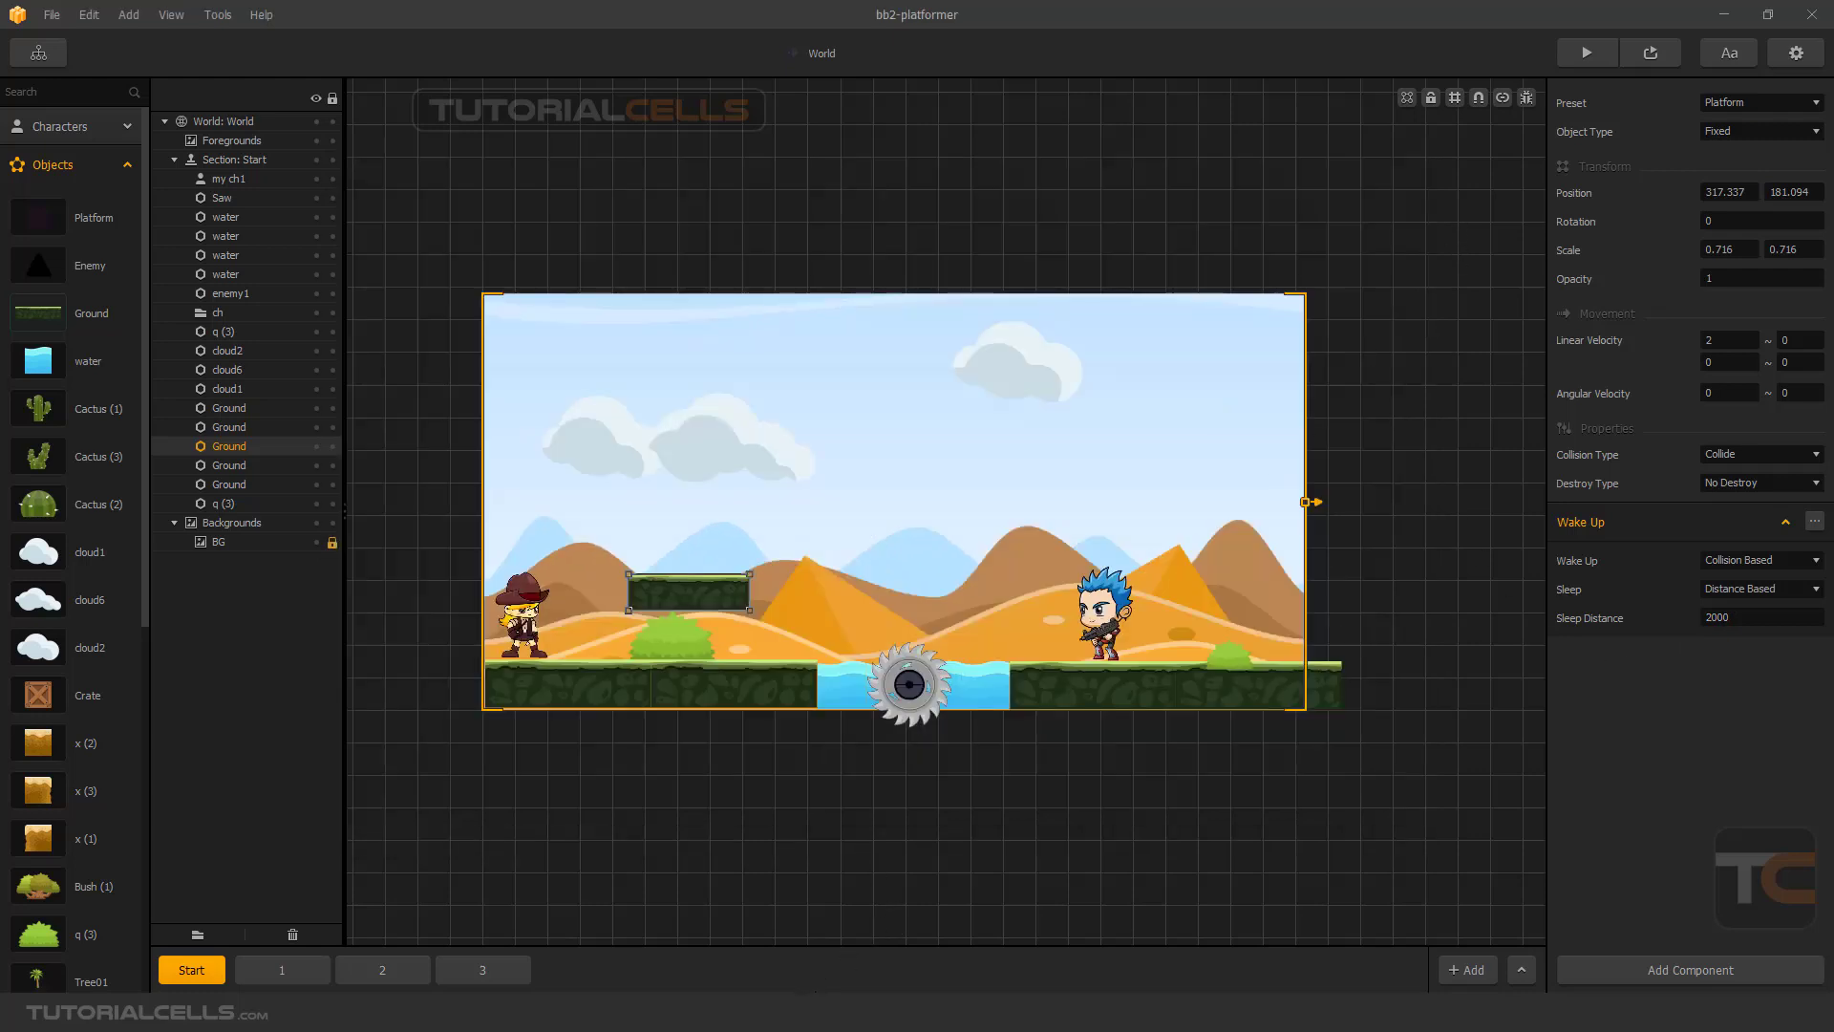
left_click(900, 923)
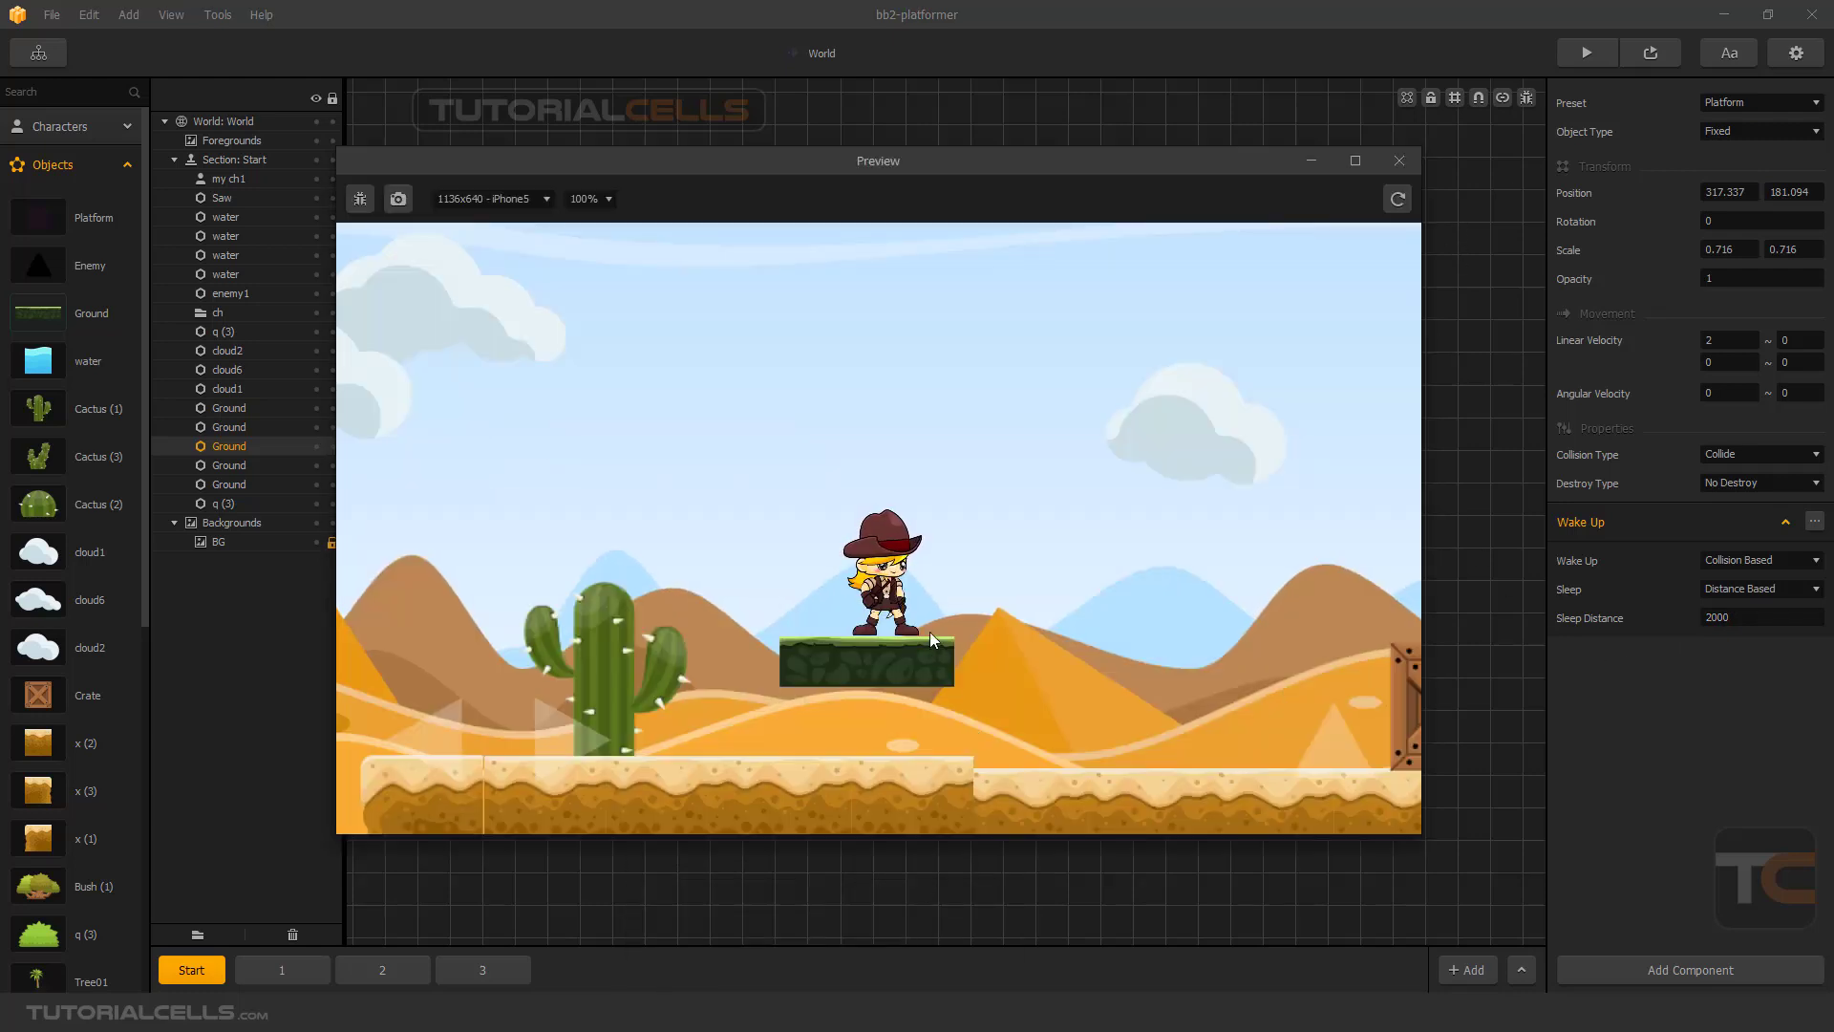
left_click(1400, 162)
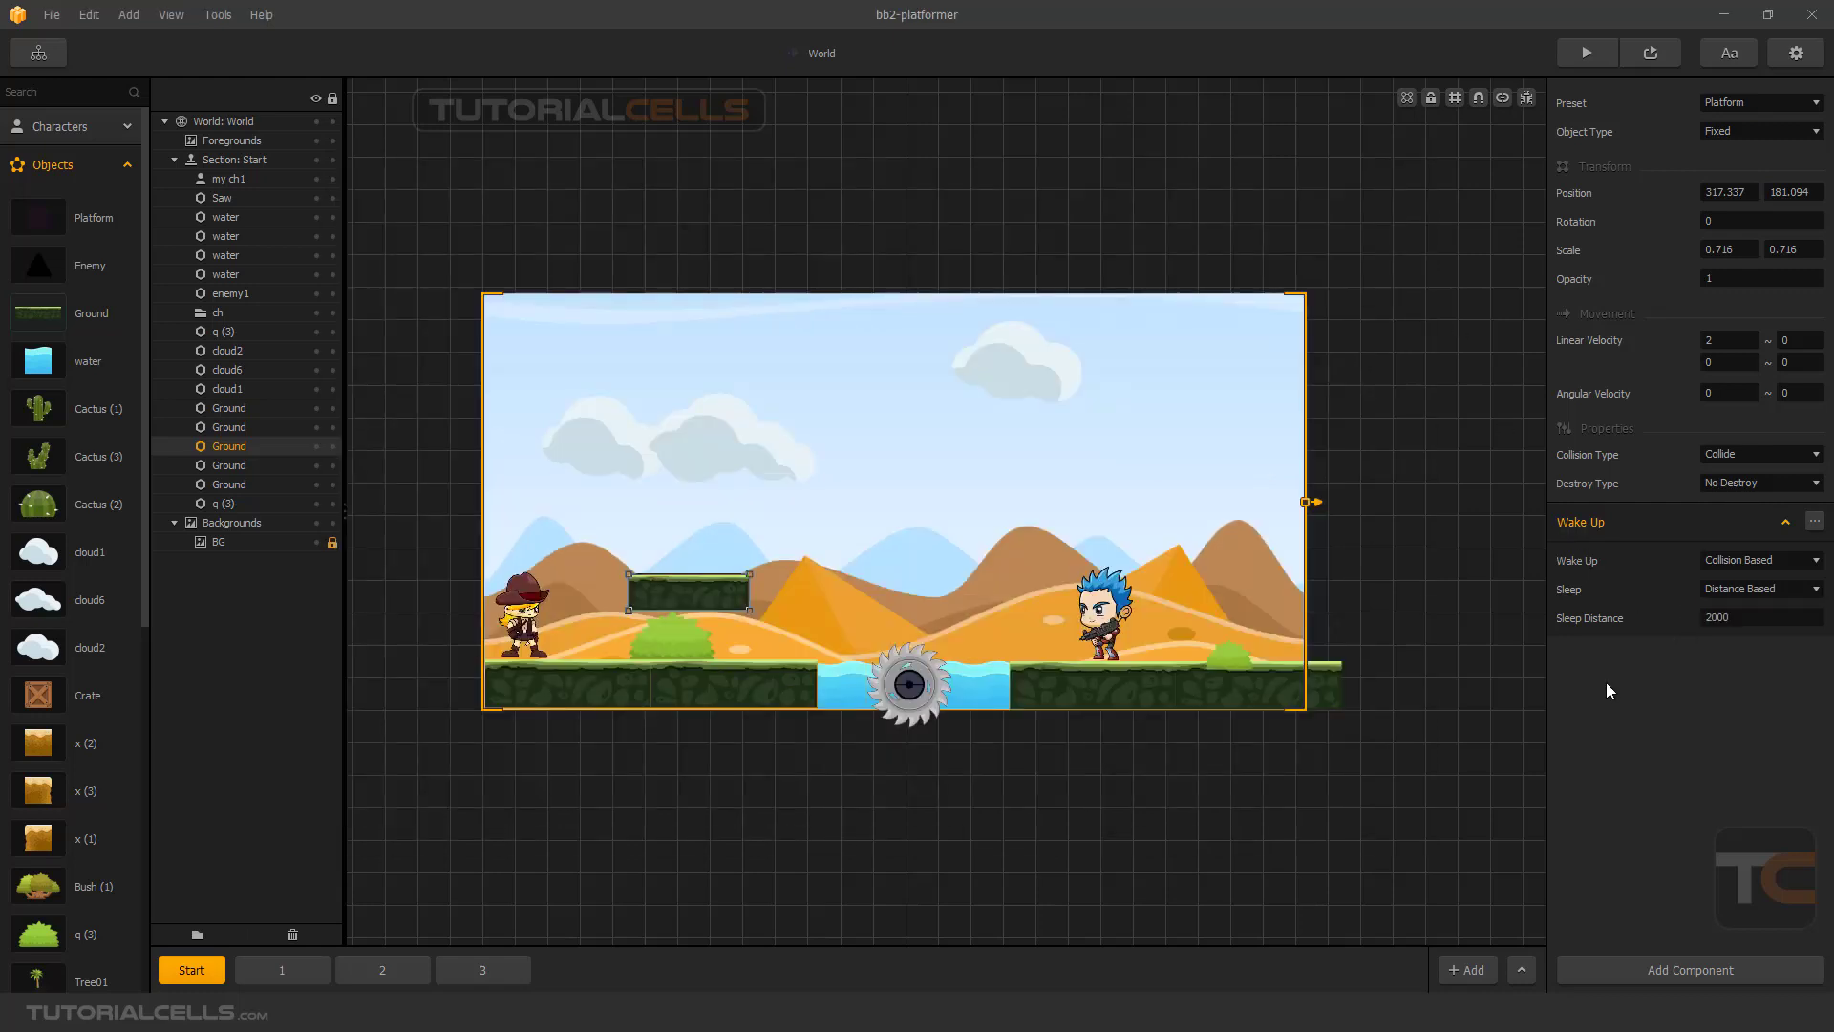
Set the floating platform's sleep distance to 1000 and its Wake Up option to Distance Based
left_click_drag(1729, 626, 1678, 623)
type("1000")
left_click(1693, 690)
left_click(1712, 558)
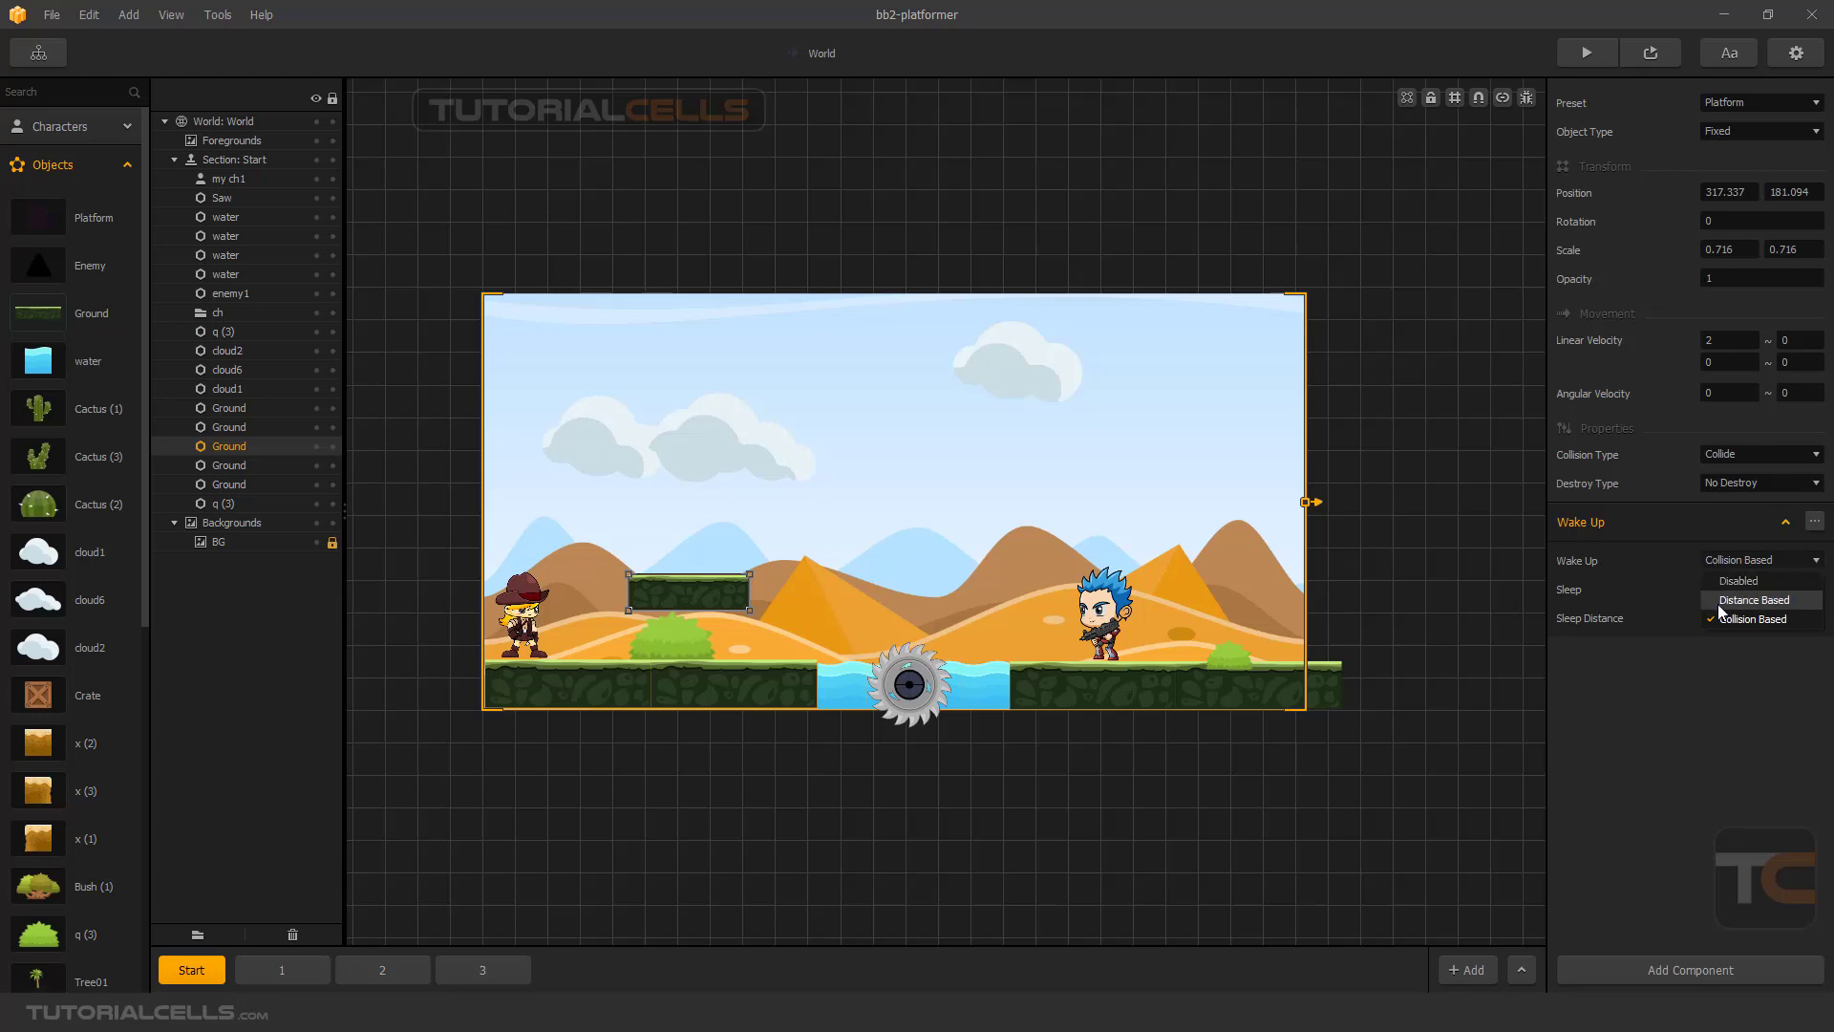
left_click(1719, 602)
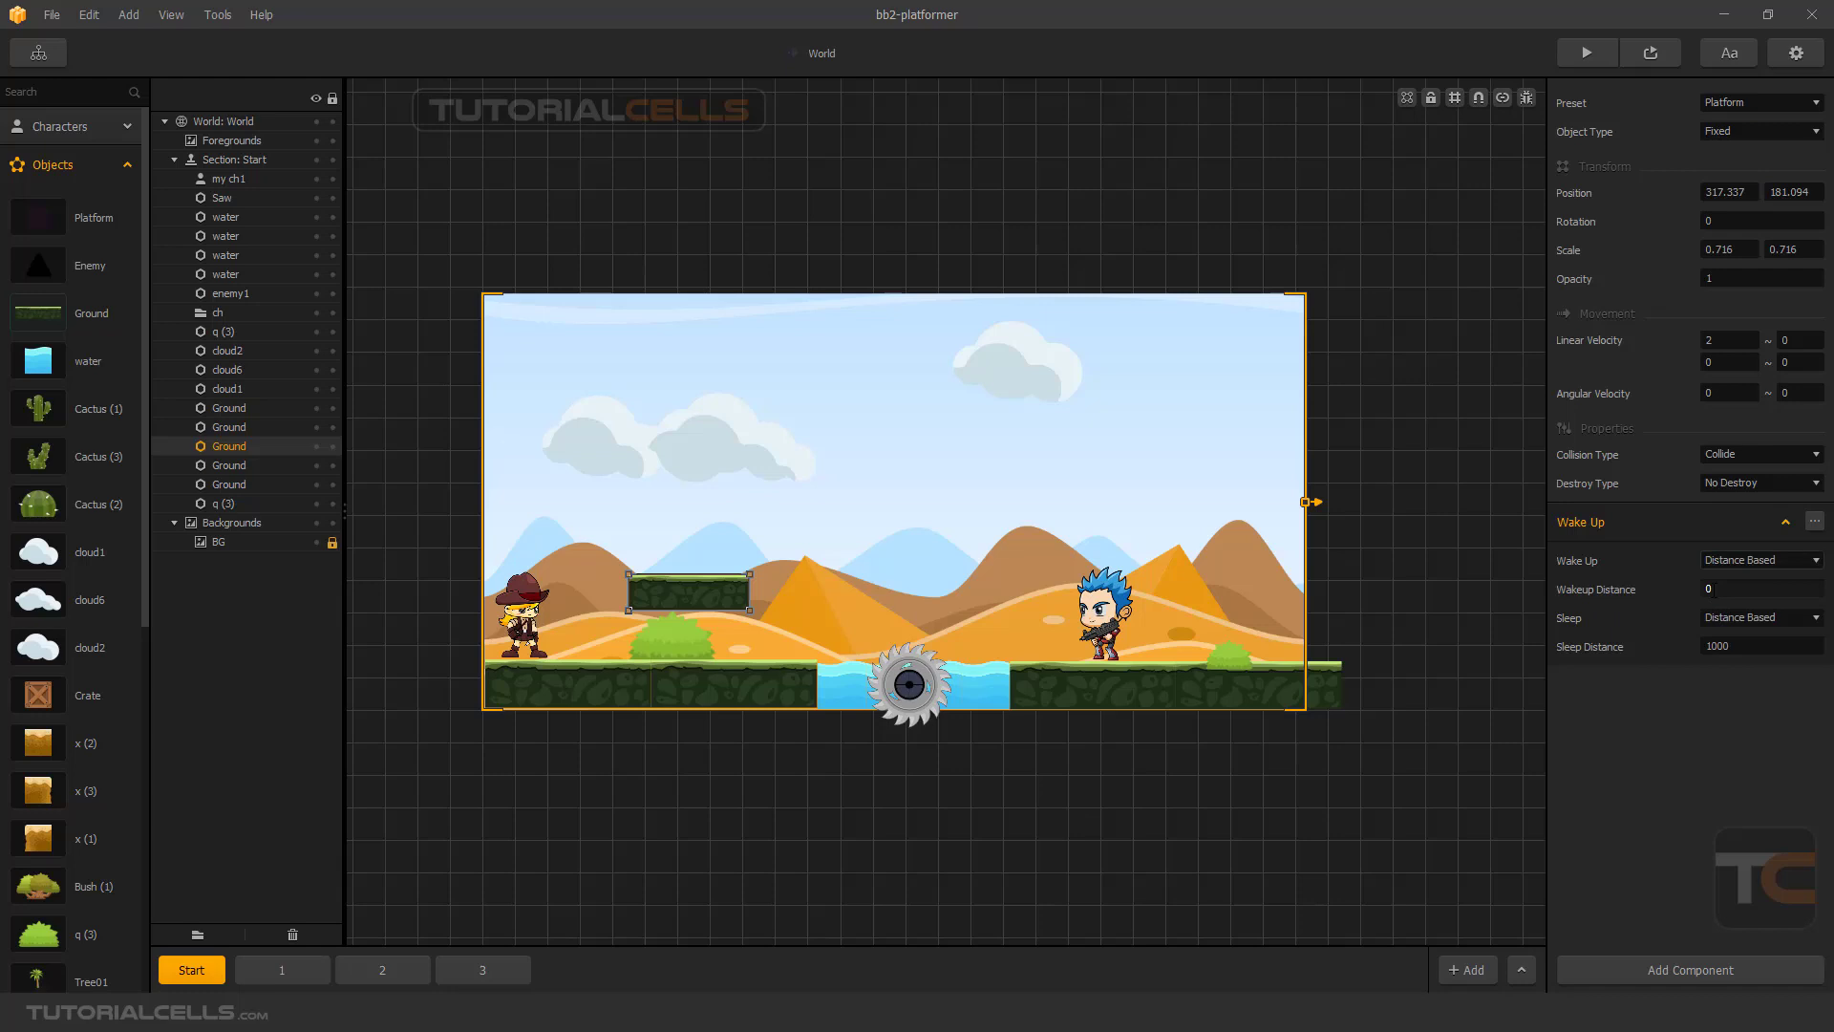
left_click(1719, 590)
Move the floating platform away from the player to about (407, 185) and the player character to about (109, 140)
scroll(685, 636, "up", 1)
left_click_drag(689, 598, 755, 594)
left_click_drag(491, 614, 511, 619)
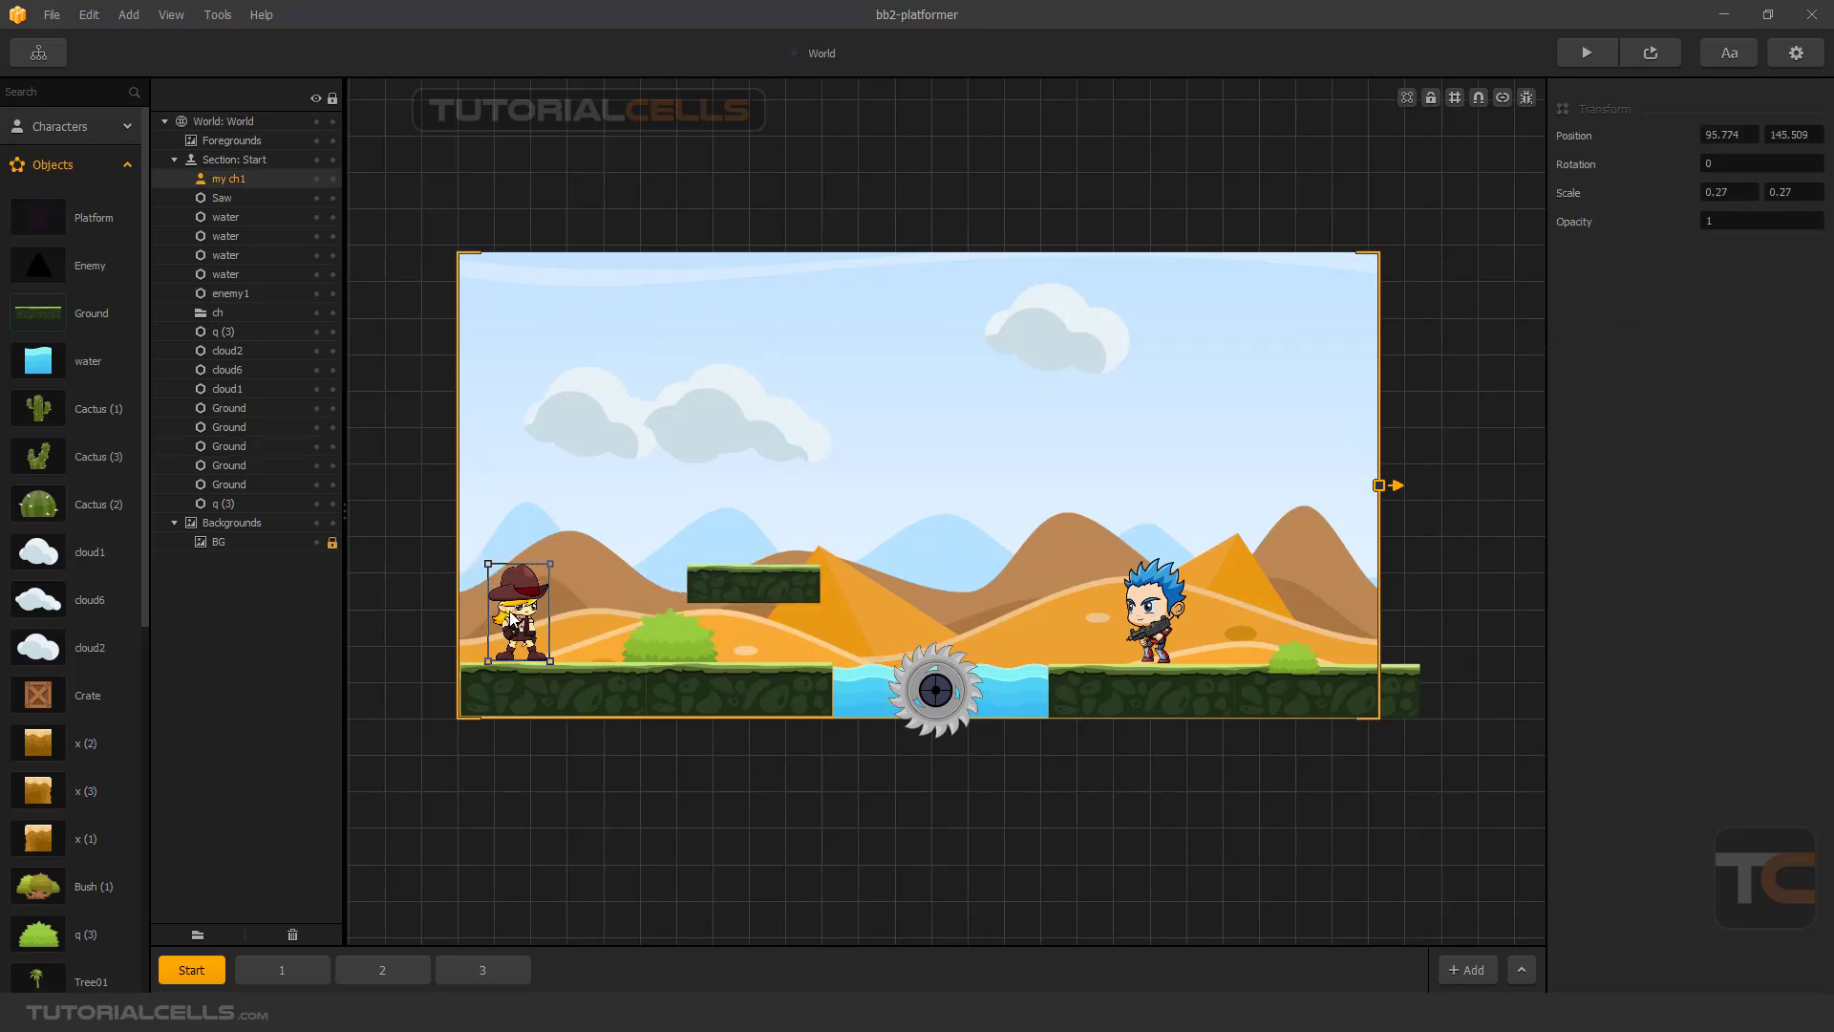
mouse_move(512, 619)
left_mouse_down()
mouse_move(577, 621)
mouse_move(521, 621)
left_mouse_up()
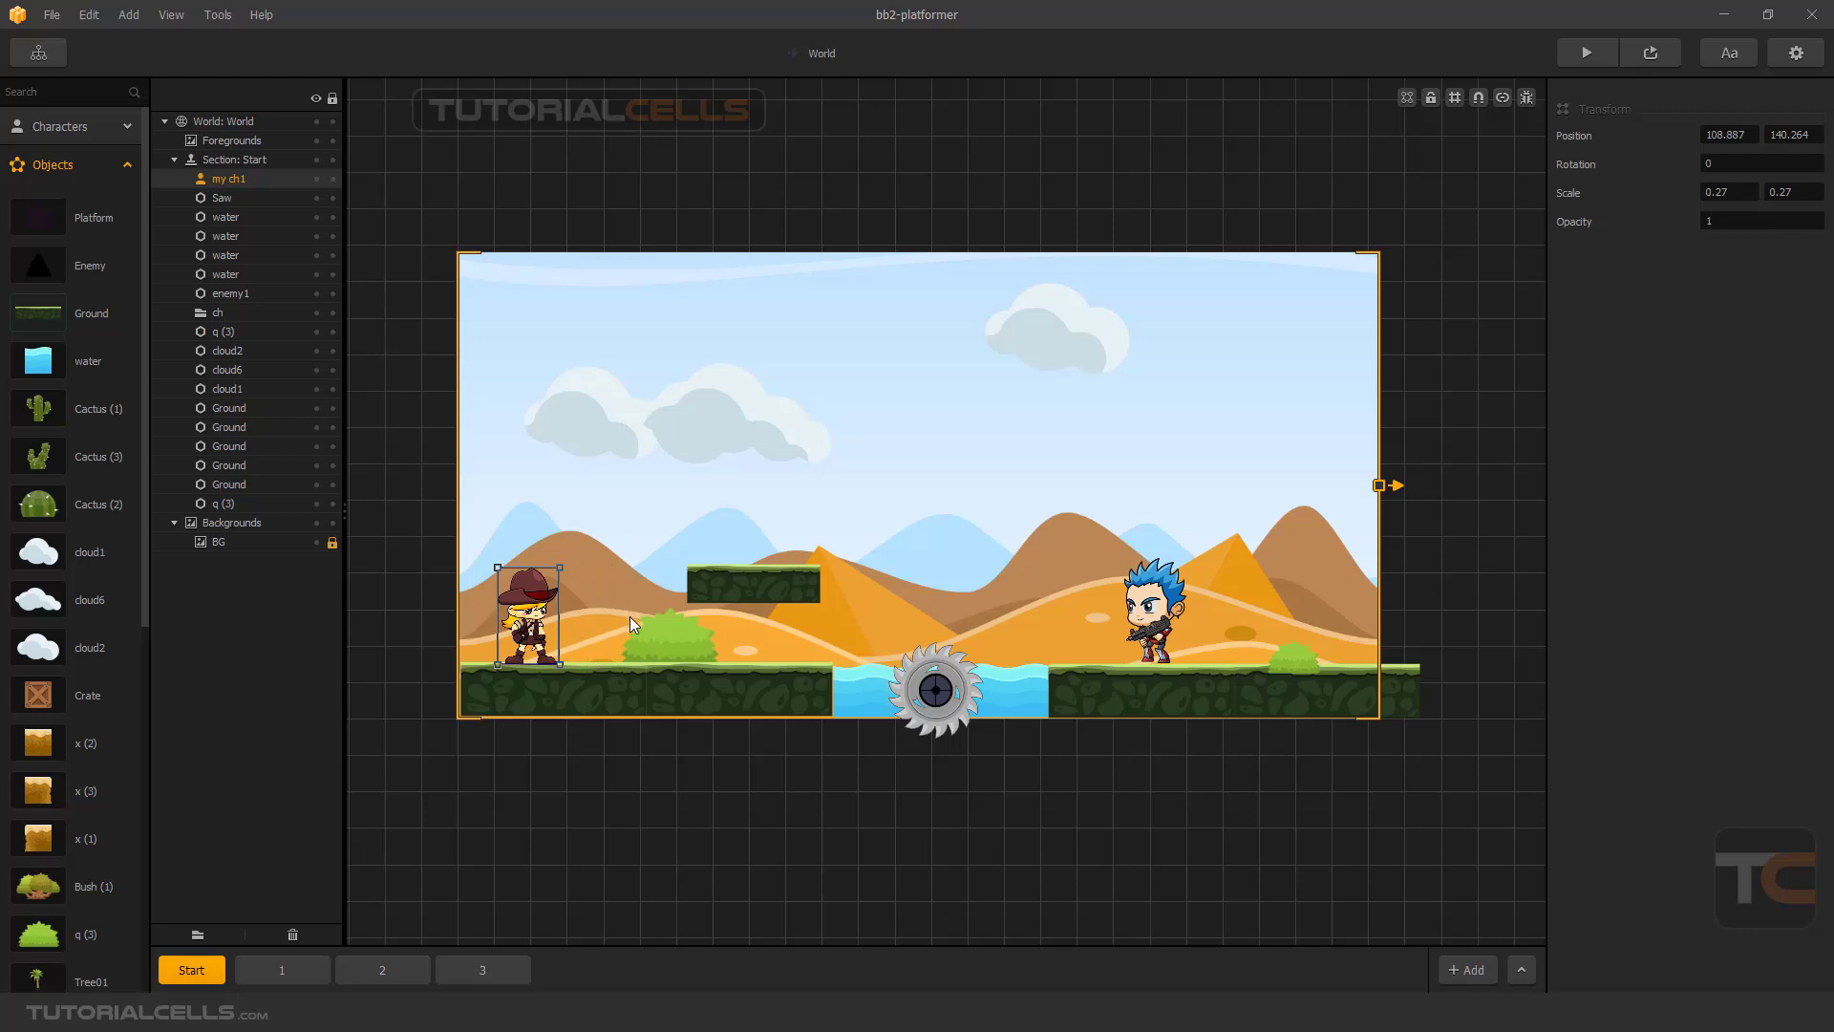
Place a 100px-ruler object between the player and the floating platform at about (233, 170) and show the scene at actual size
scroll(80, 570, "down", 6)
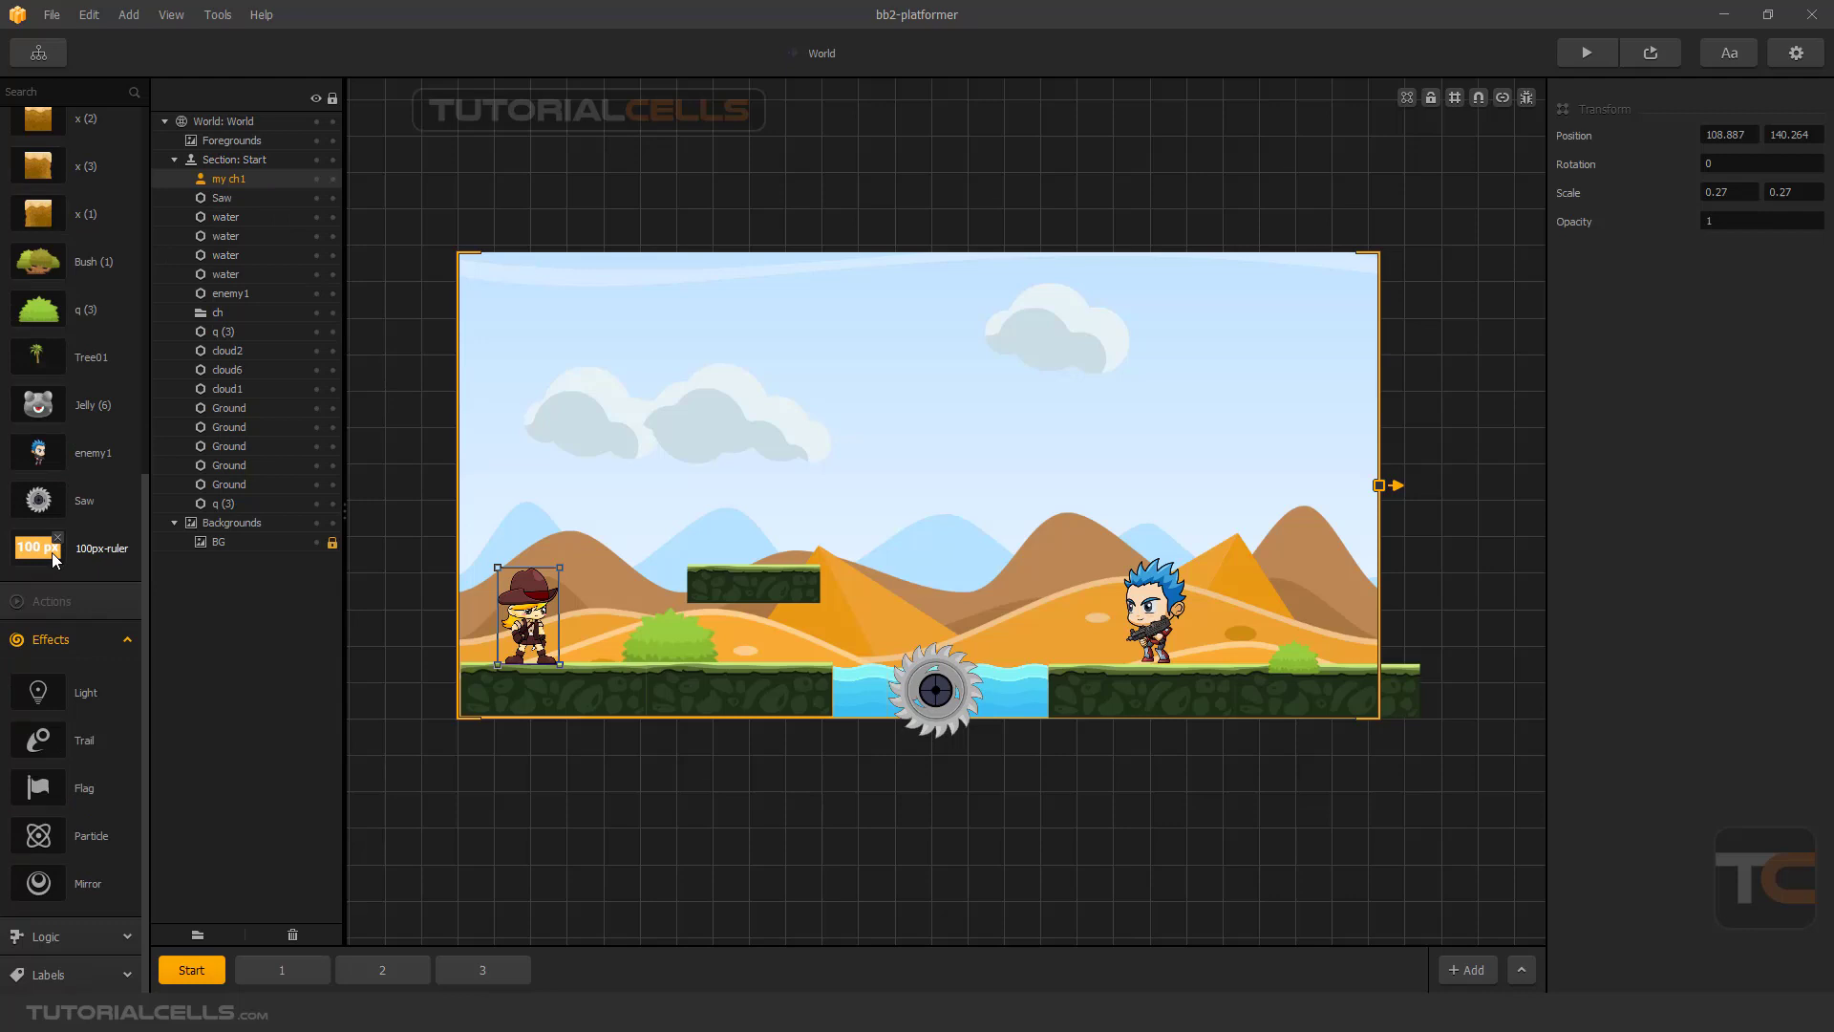
left_click_drag(52, 553, 628, 594)
scroll(628, 595, "up", 3)
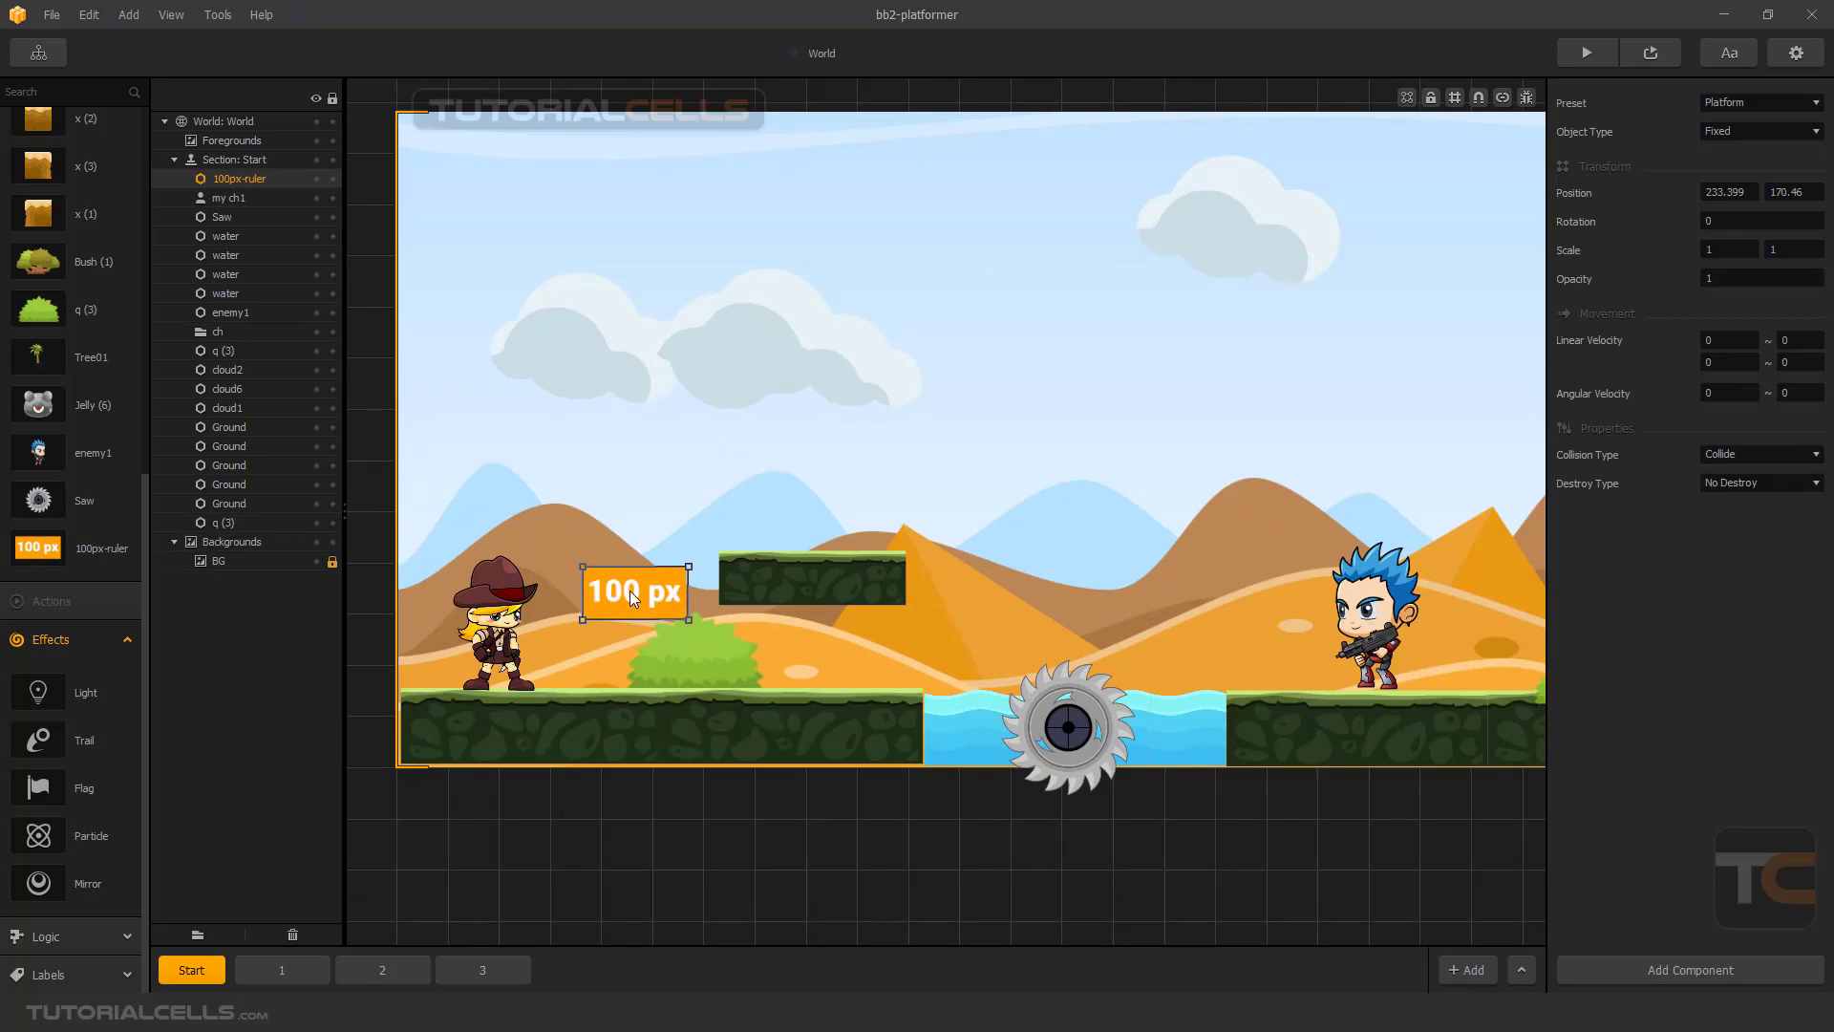
scroll(629, 590, "down", 1)
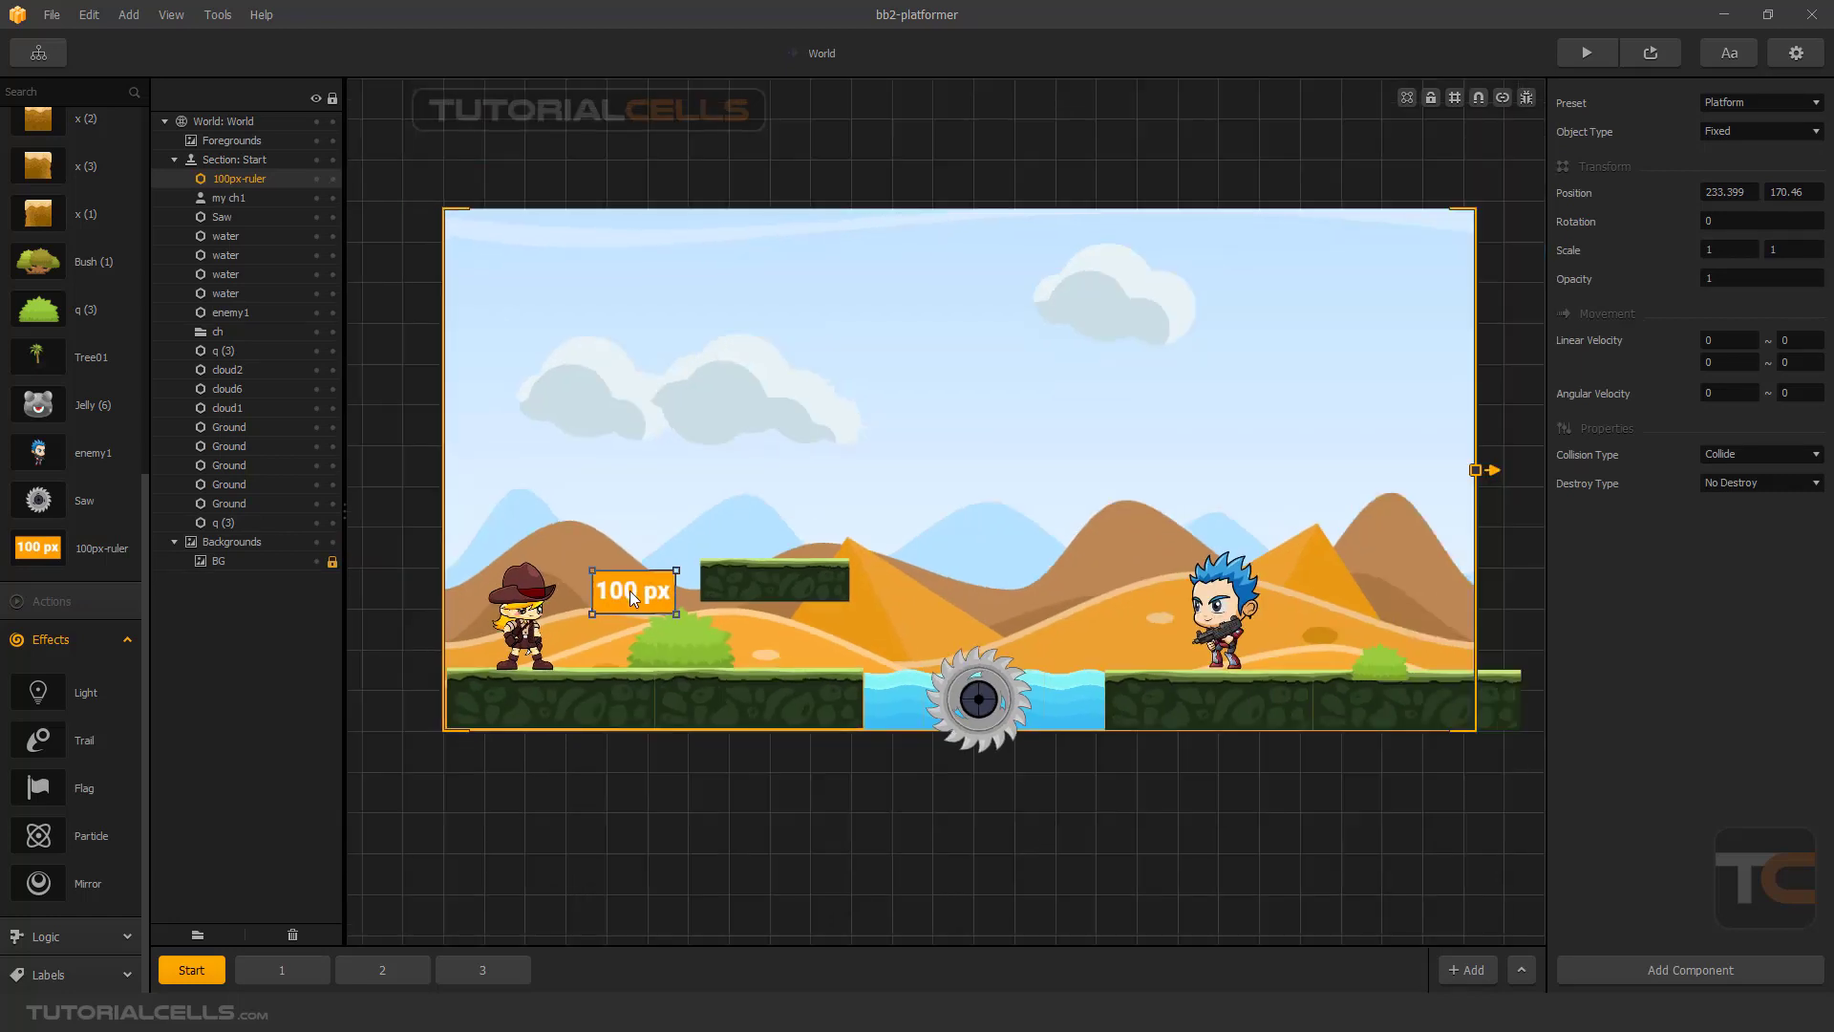
left_click(172, 14)
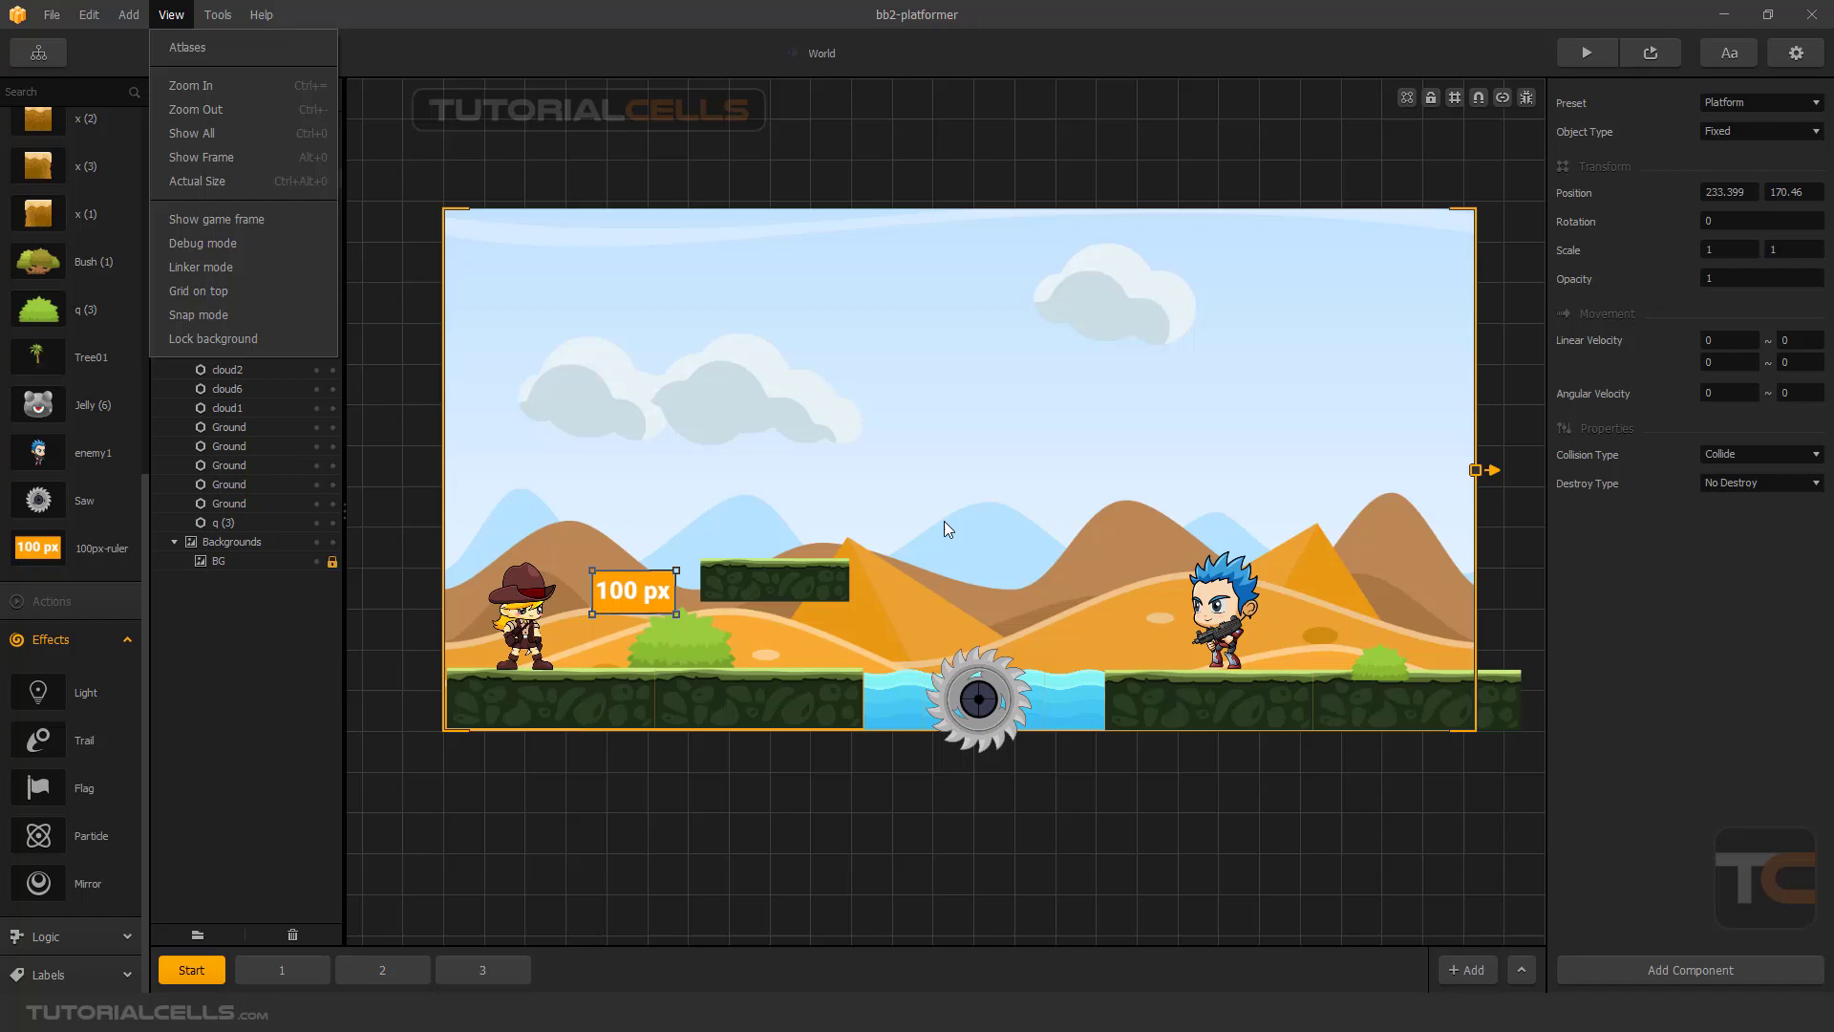
left_click(260, 185)
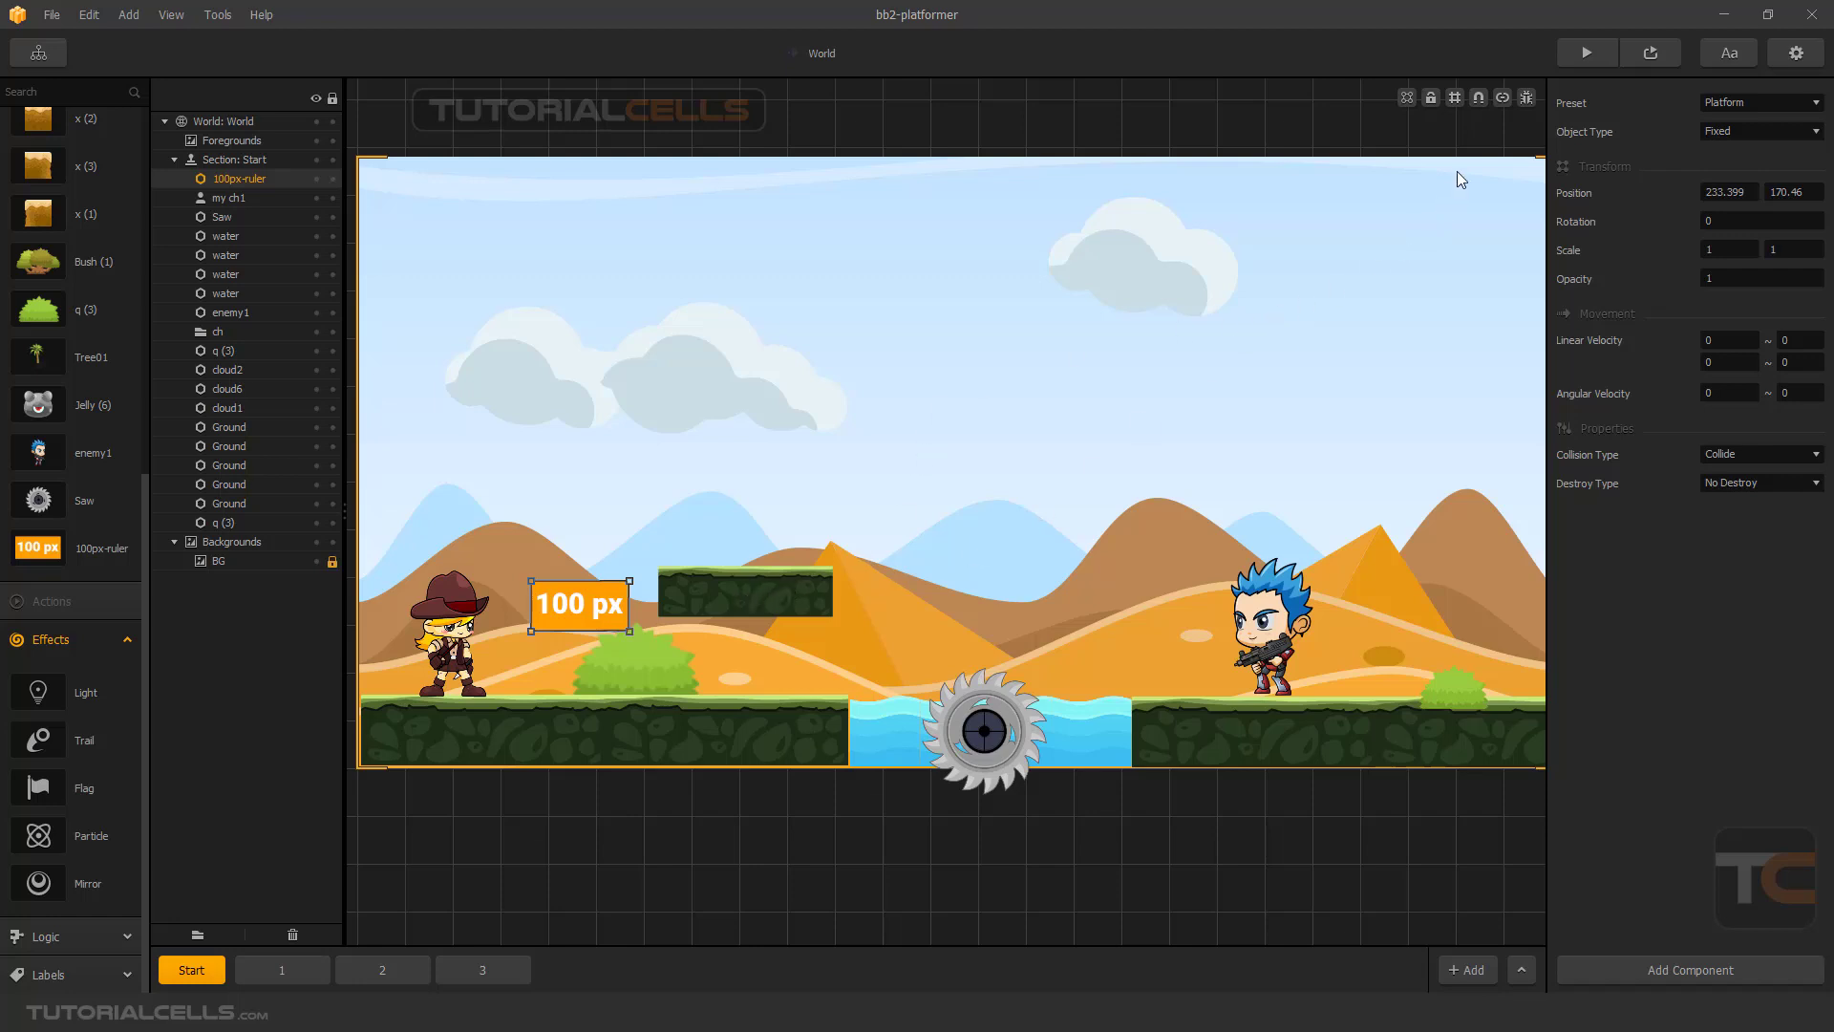
With Linker mode temporarily on to show object centres, align the ruler with the floating platform's centre at about (349, 170)
left_click(1503, 98)
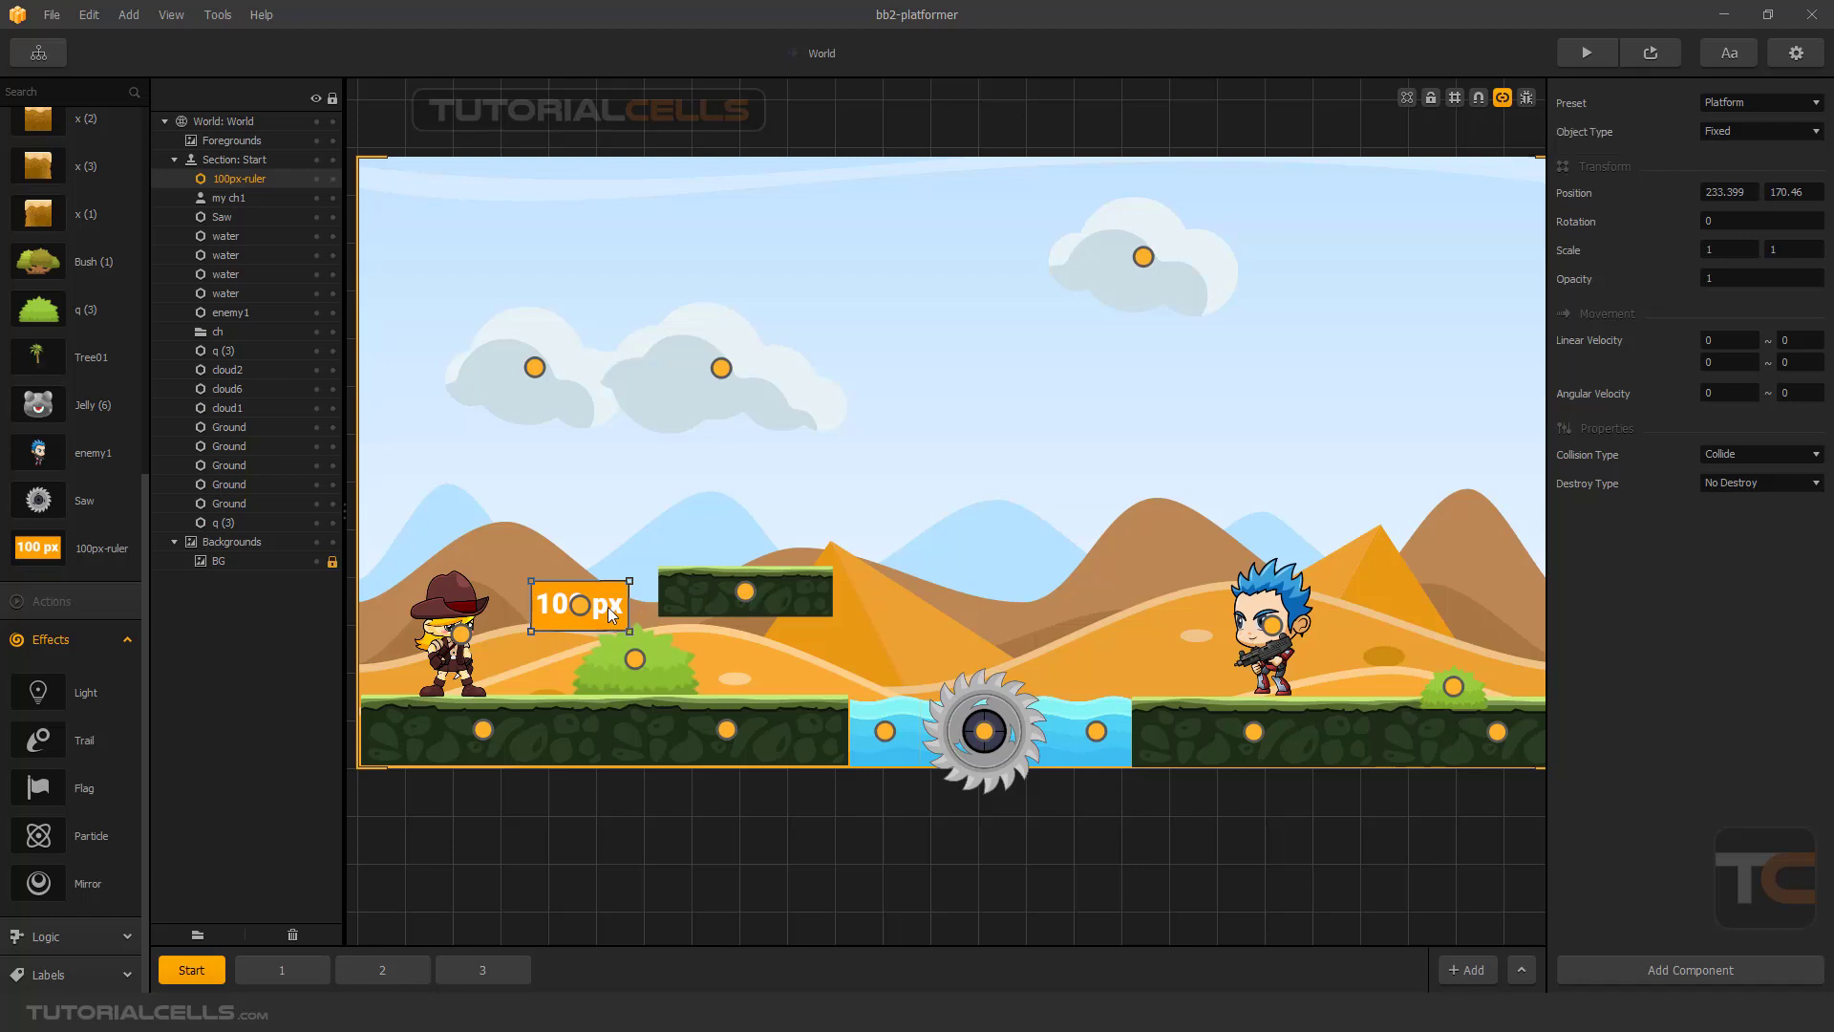
left_click_drag(612, 605, 720, 612)
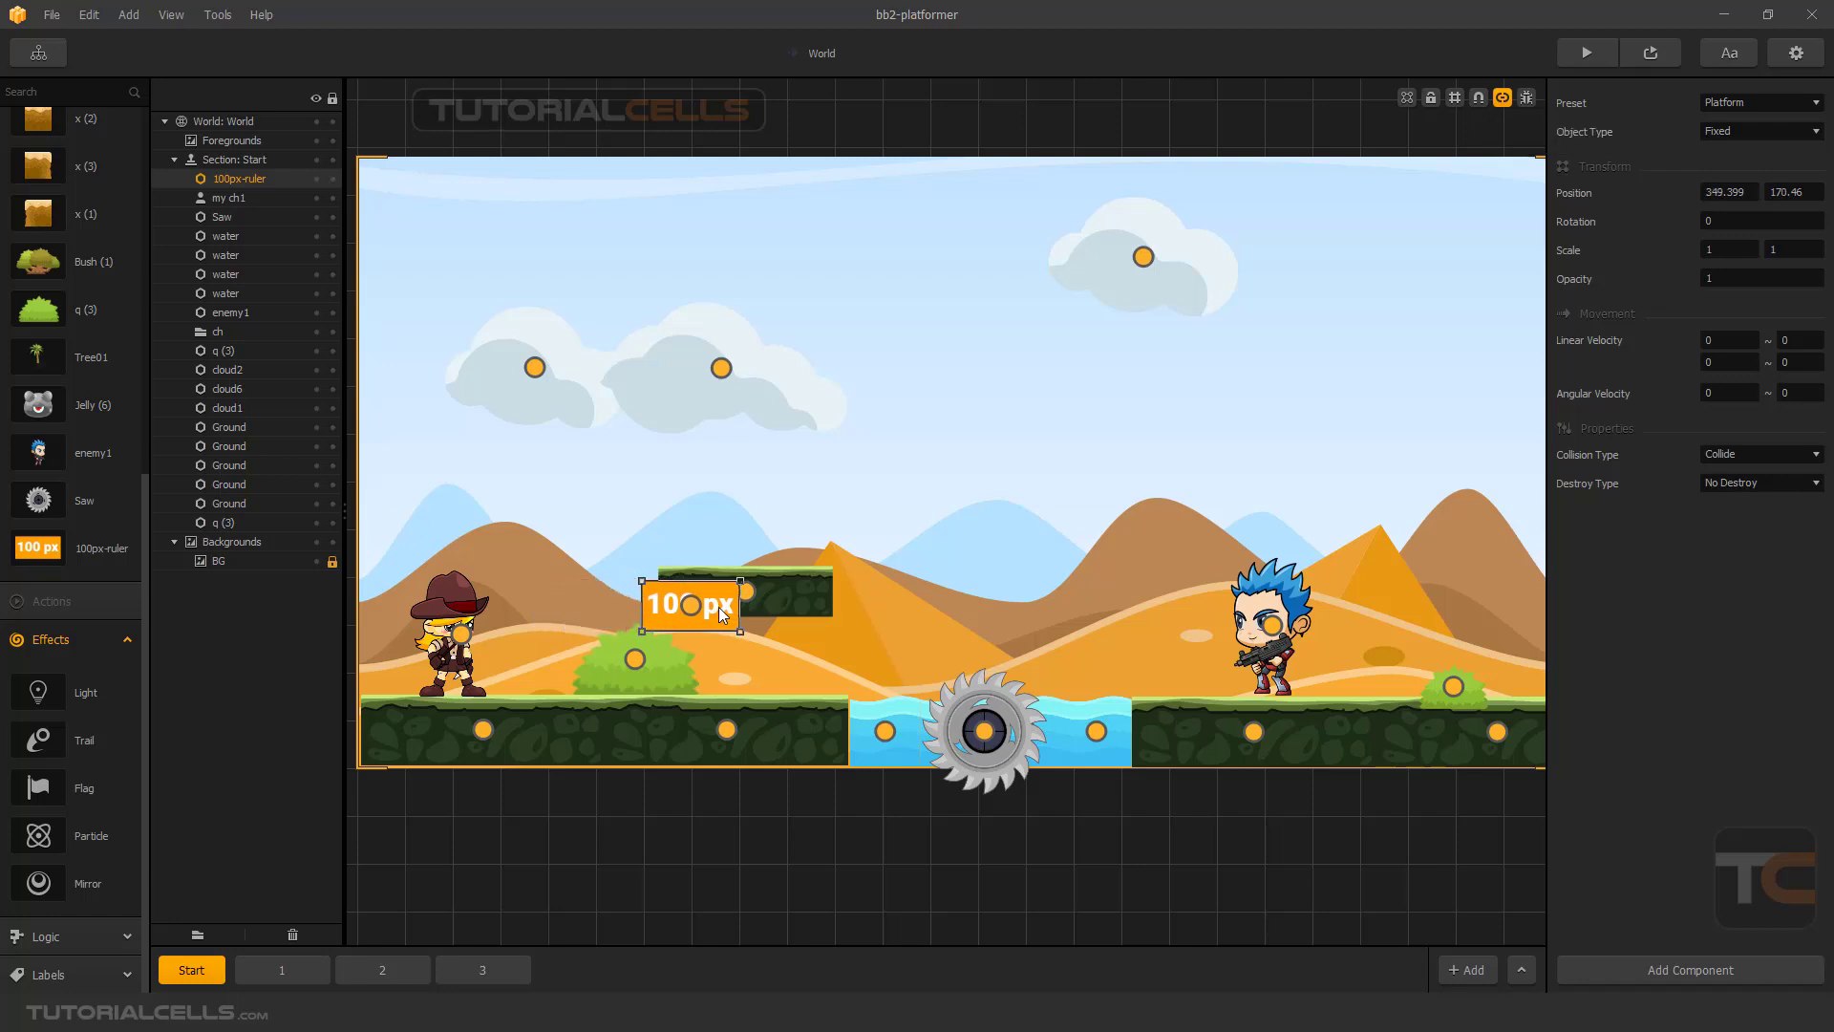
left_click(1503, 98)
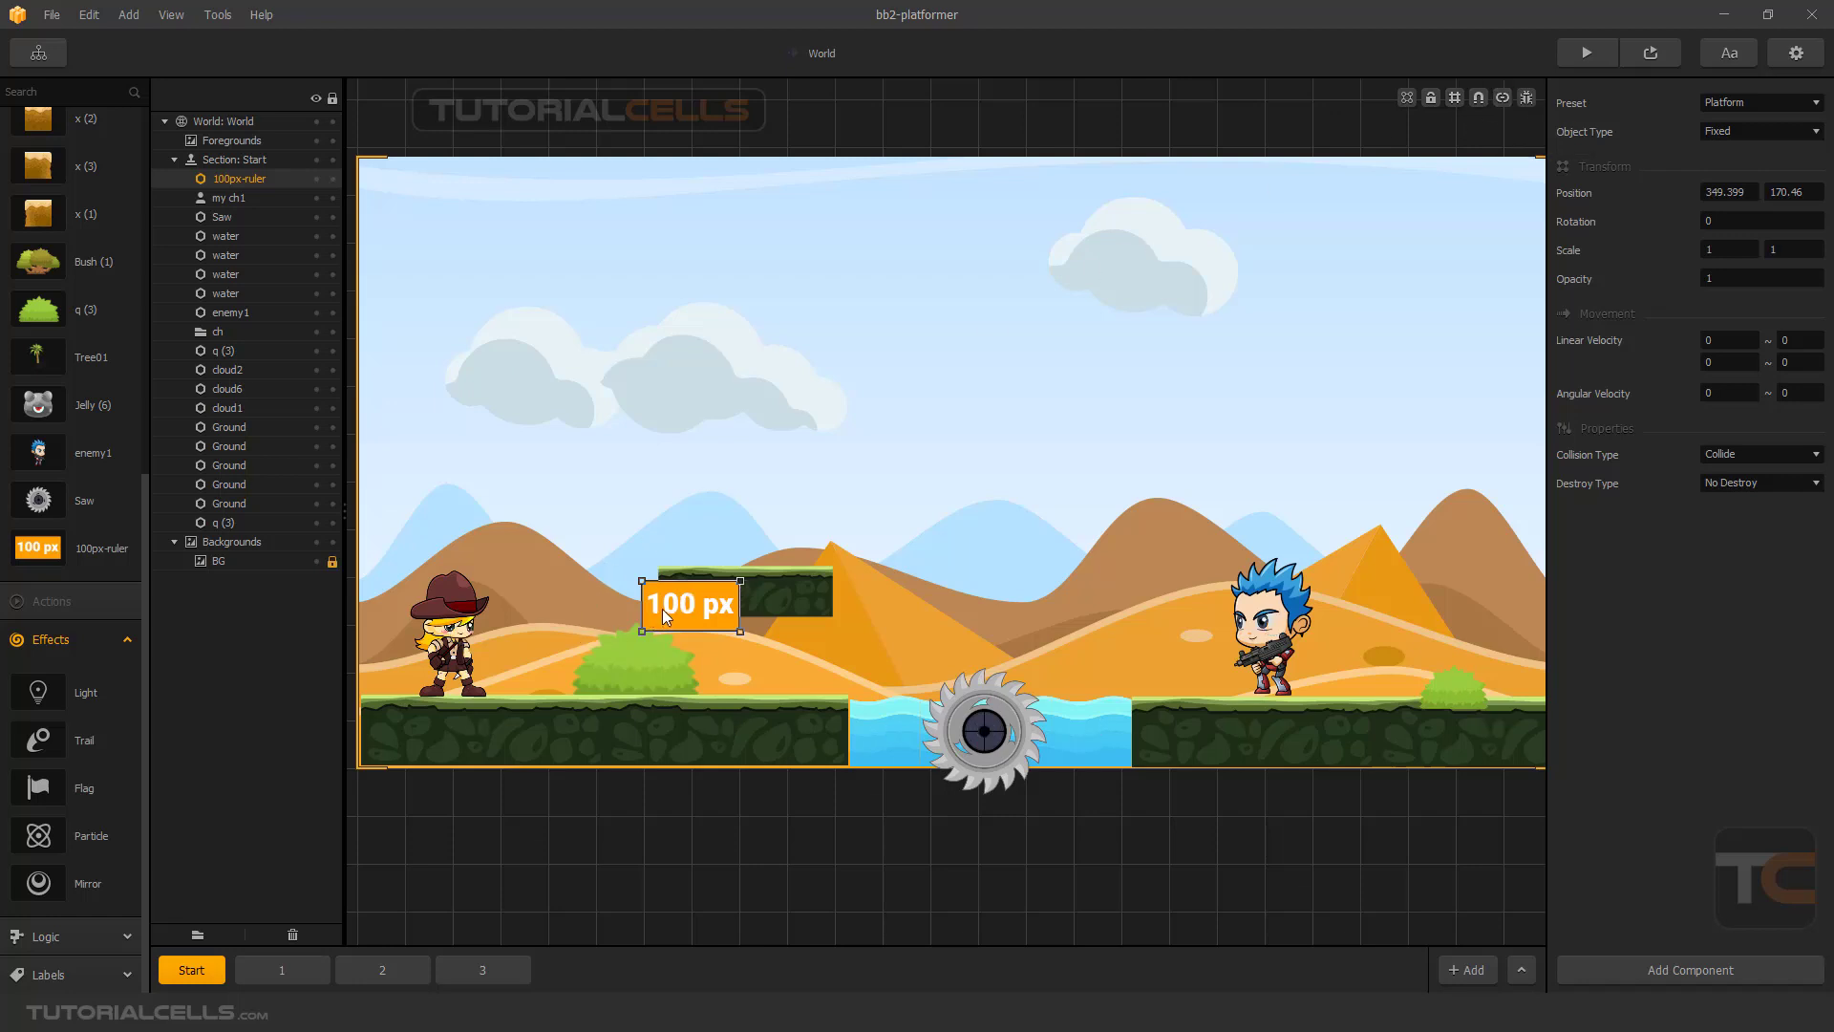
Duplicate the ruler end to end toward the player at about (248, 170) and nudge the character to the 200 px mark
key("ctrl+d")
mouse_move(460, 631)
left_mouse_down()
mouse_move(544, 629)
mouse_move(461, 634)
left_mouse_up()
left_click(606, 609)
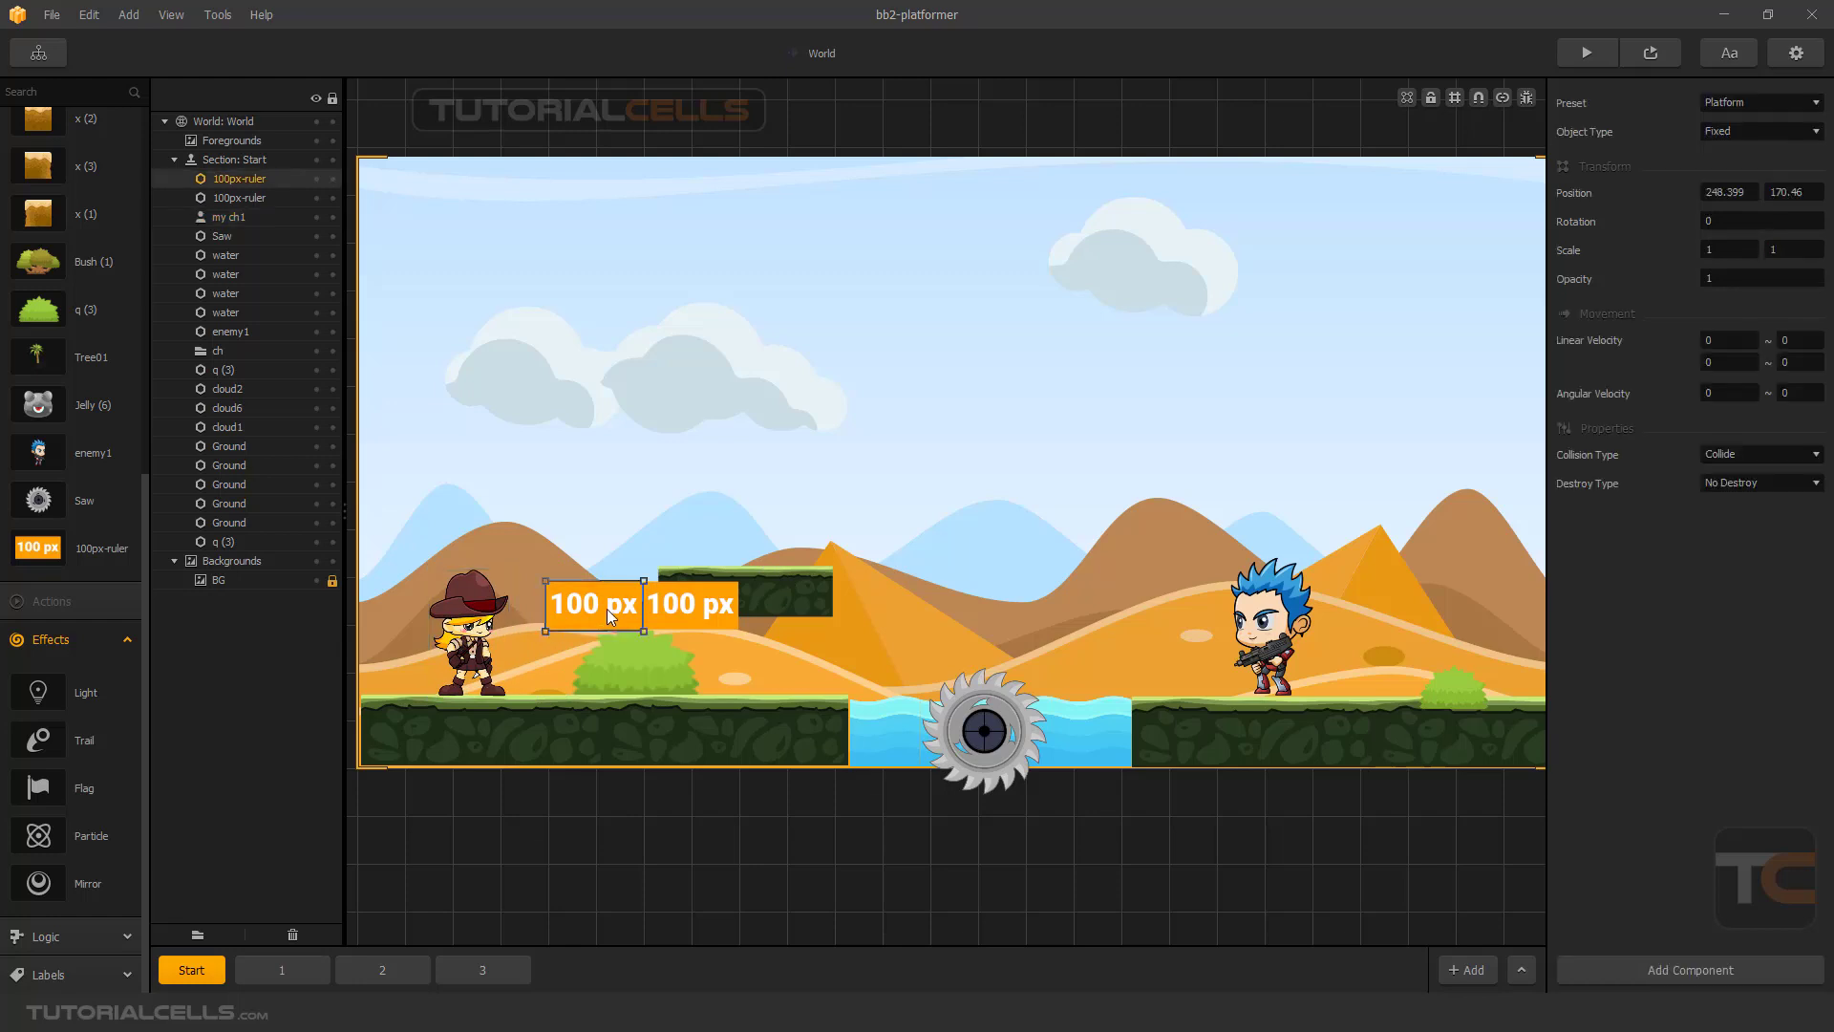
Delete both 100px-ruler objects from the scene
key("Delete")
left_click(654, 612)
key("Delete")
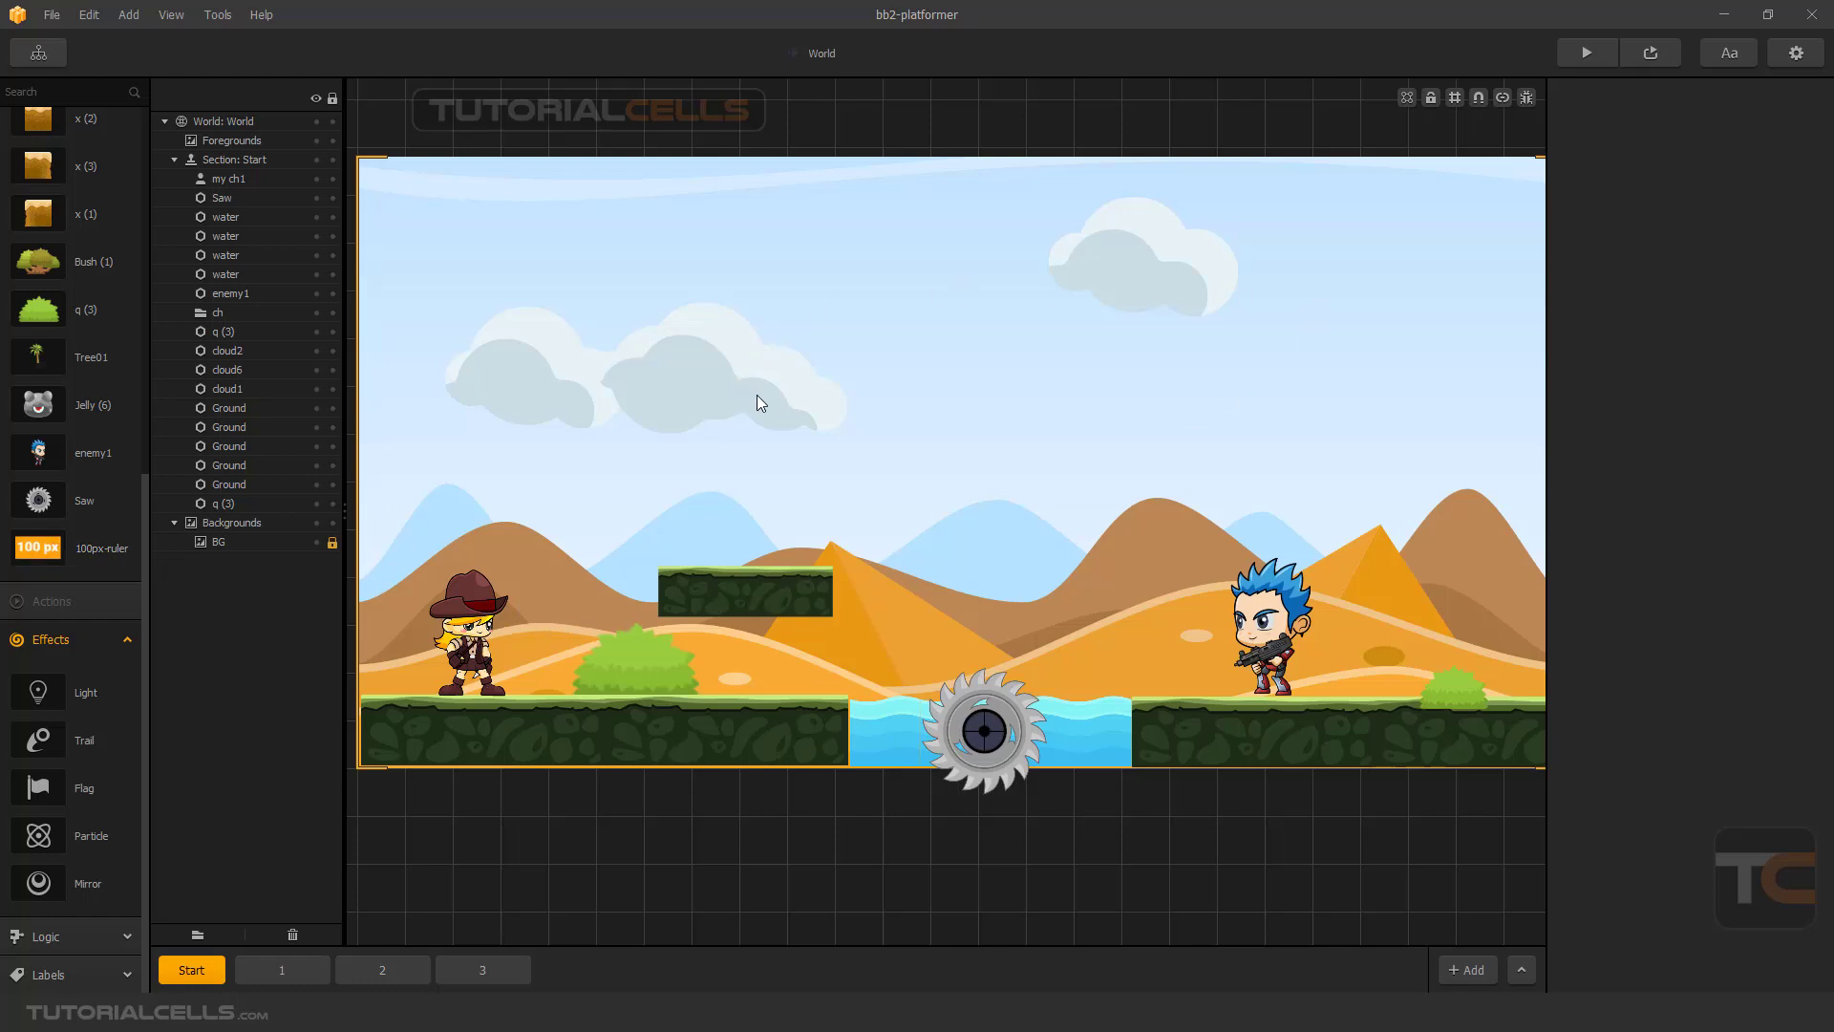
Set the floating platform's wakeup distance to 200
scroll(756, 394, "down", 2)
middle_click_drag(840, 429, 827, 476)
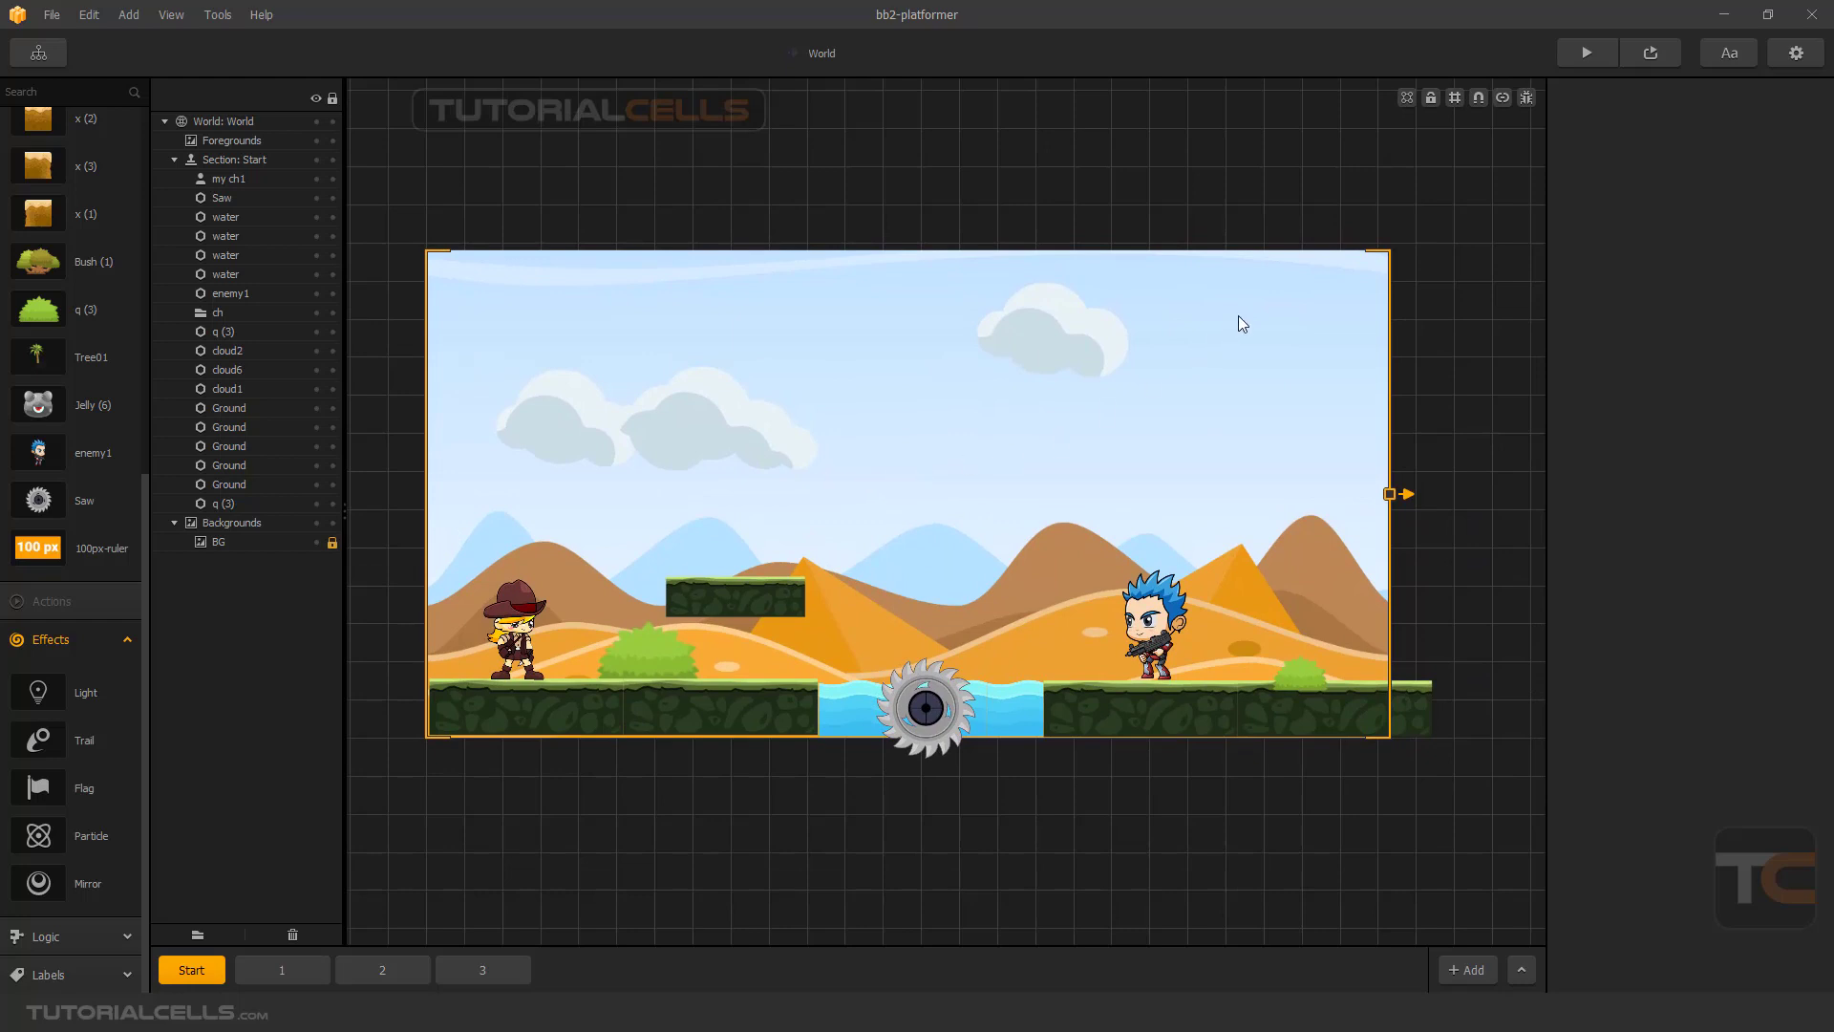
left_click(773, 596)
left_click(1729, 588)
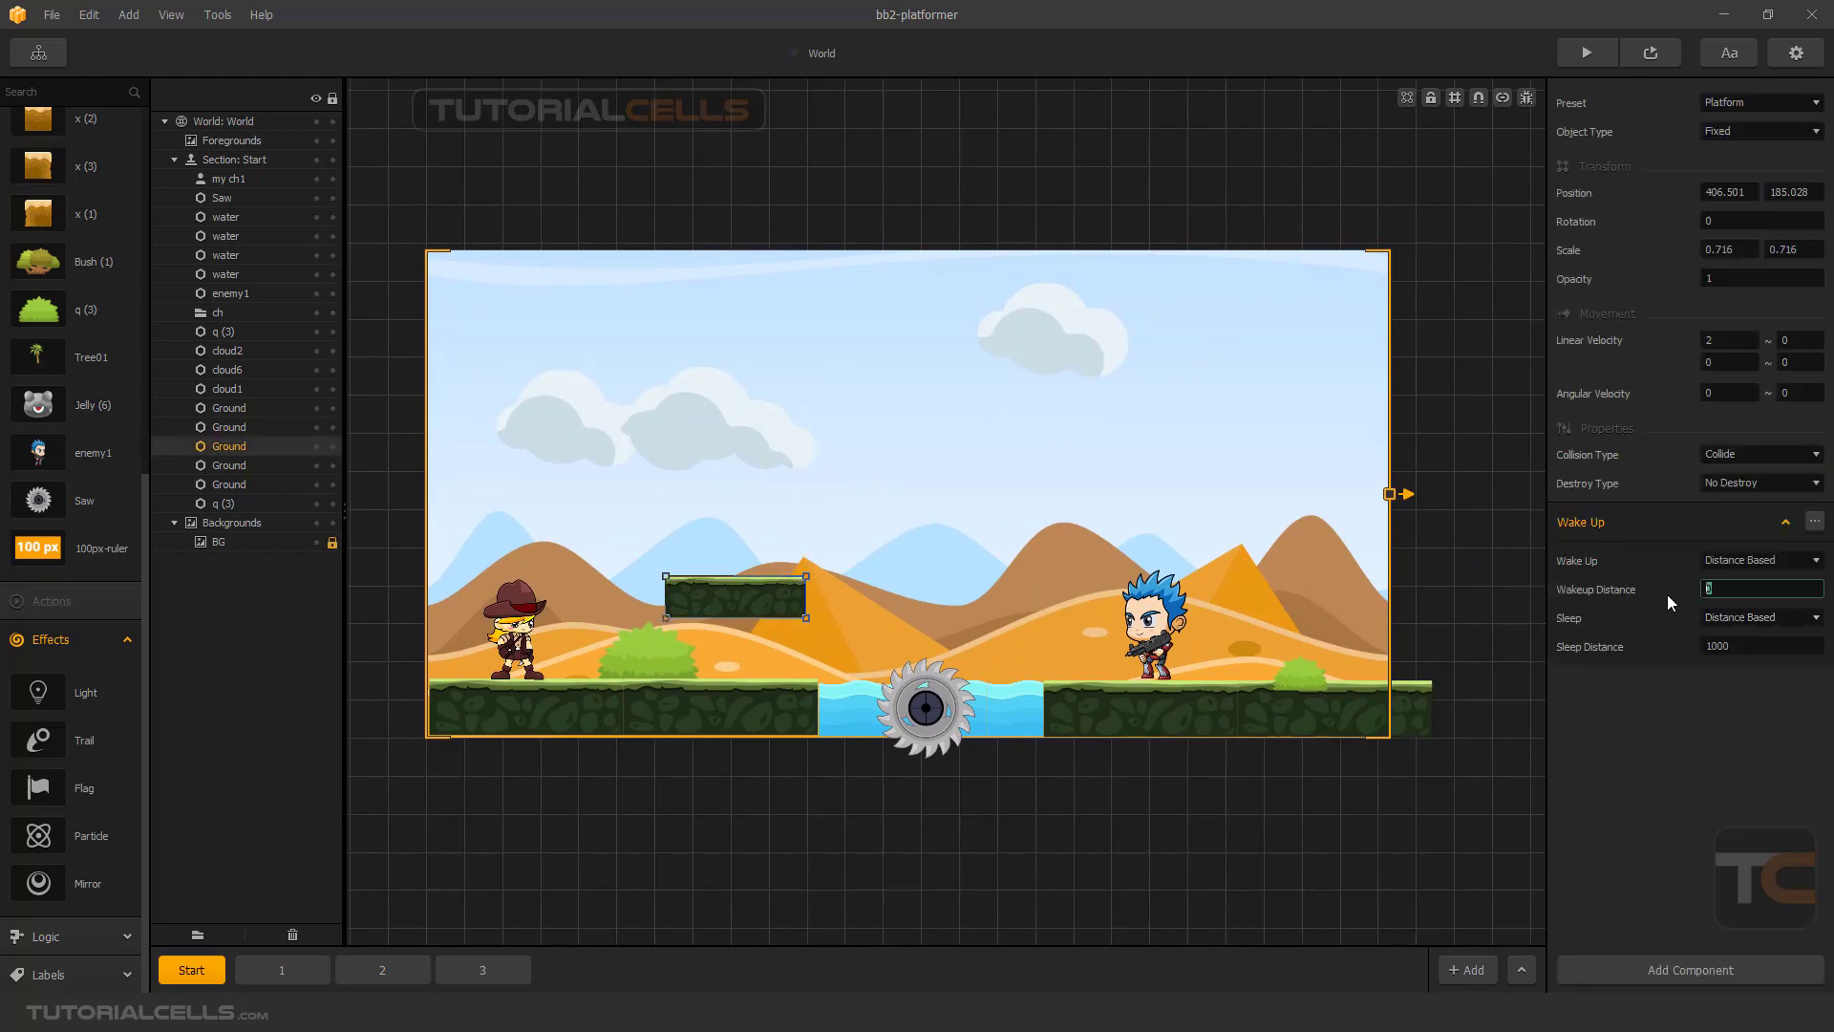
left_click(1580, 743)
key("Return")
Preview the game, approach the floating platform and jump onto it to test the distance-based wake-up, then close the preview
left_click(1649, 55)
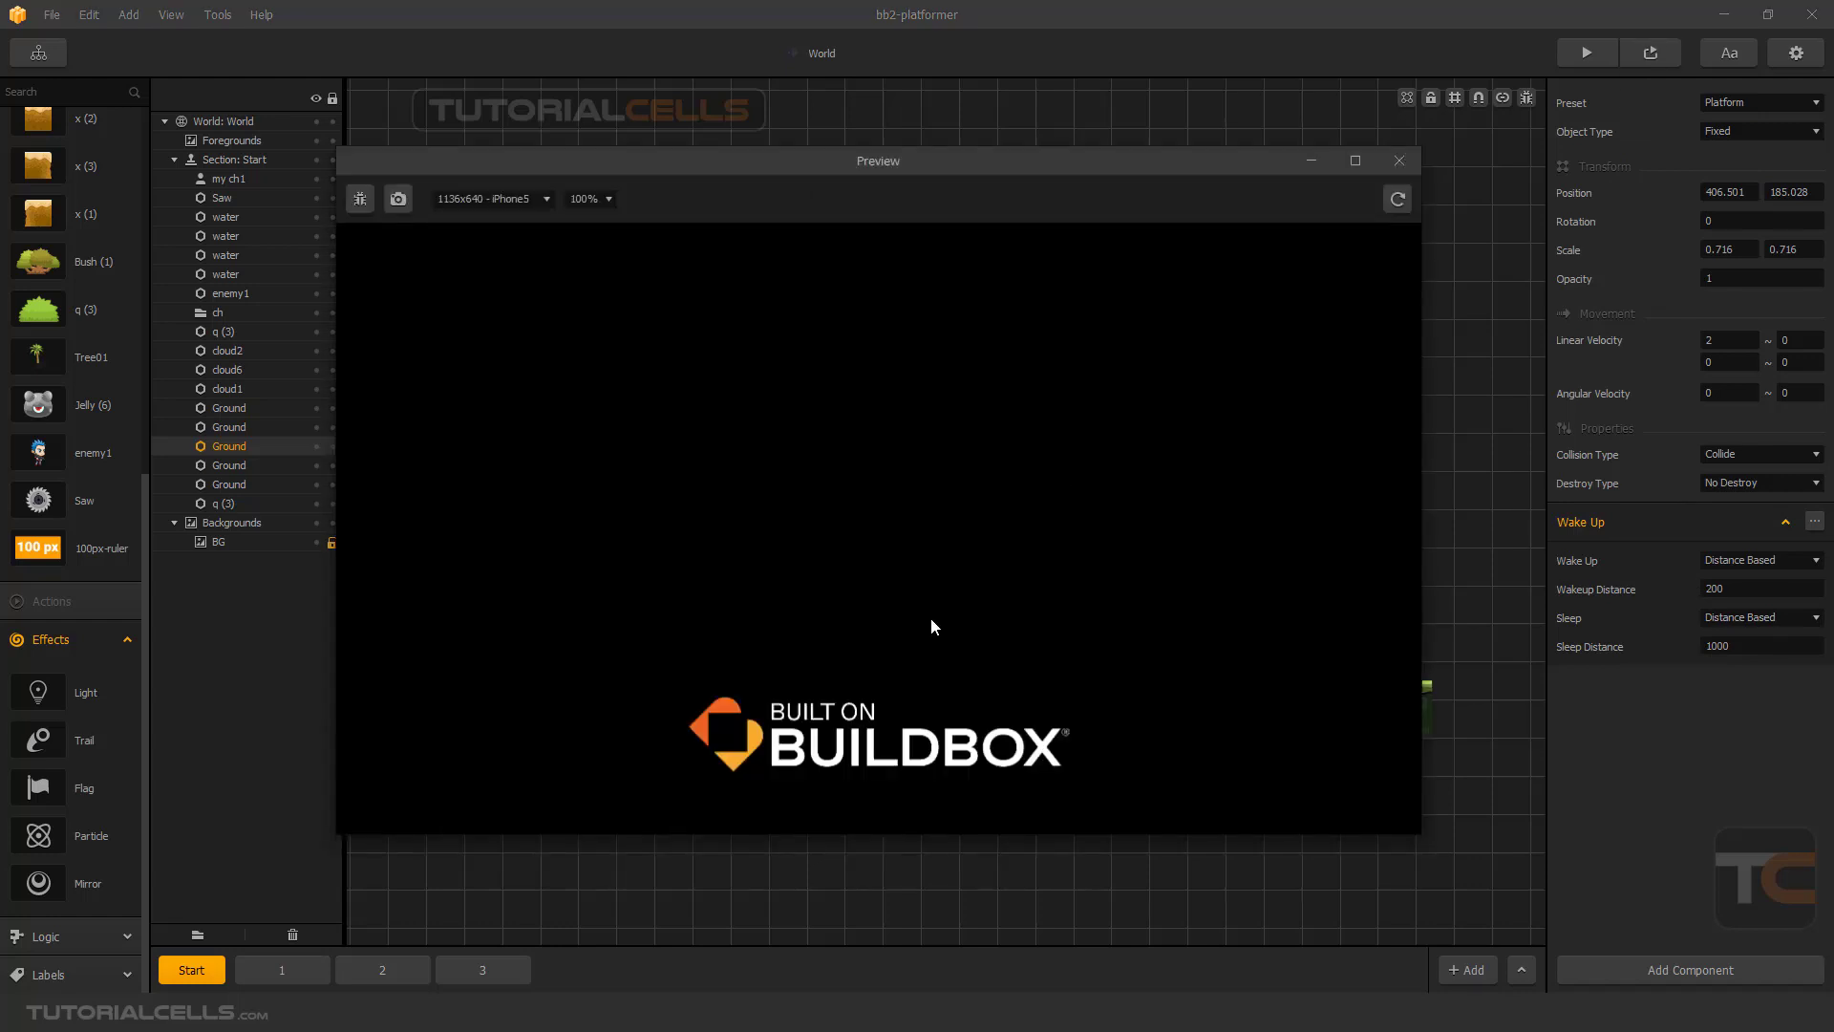
key("Right")
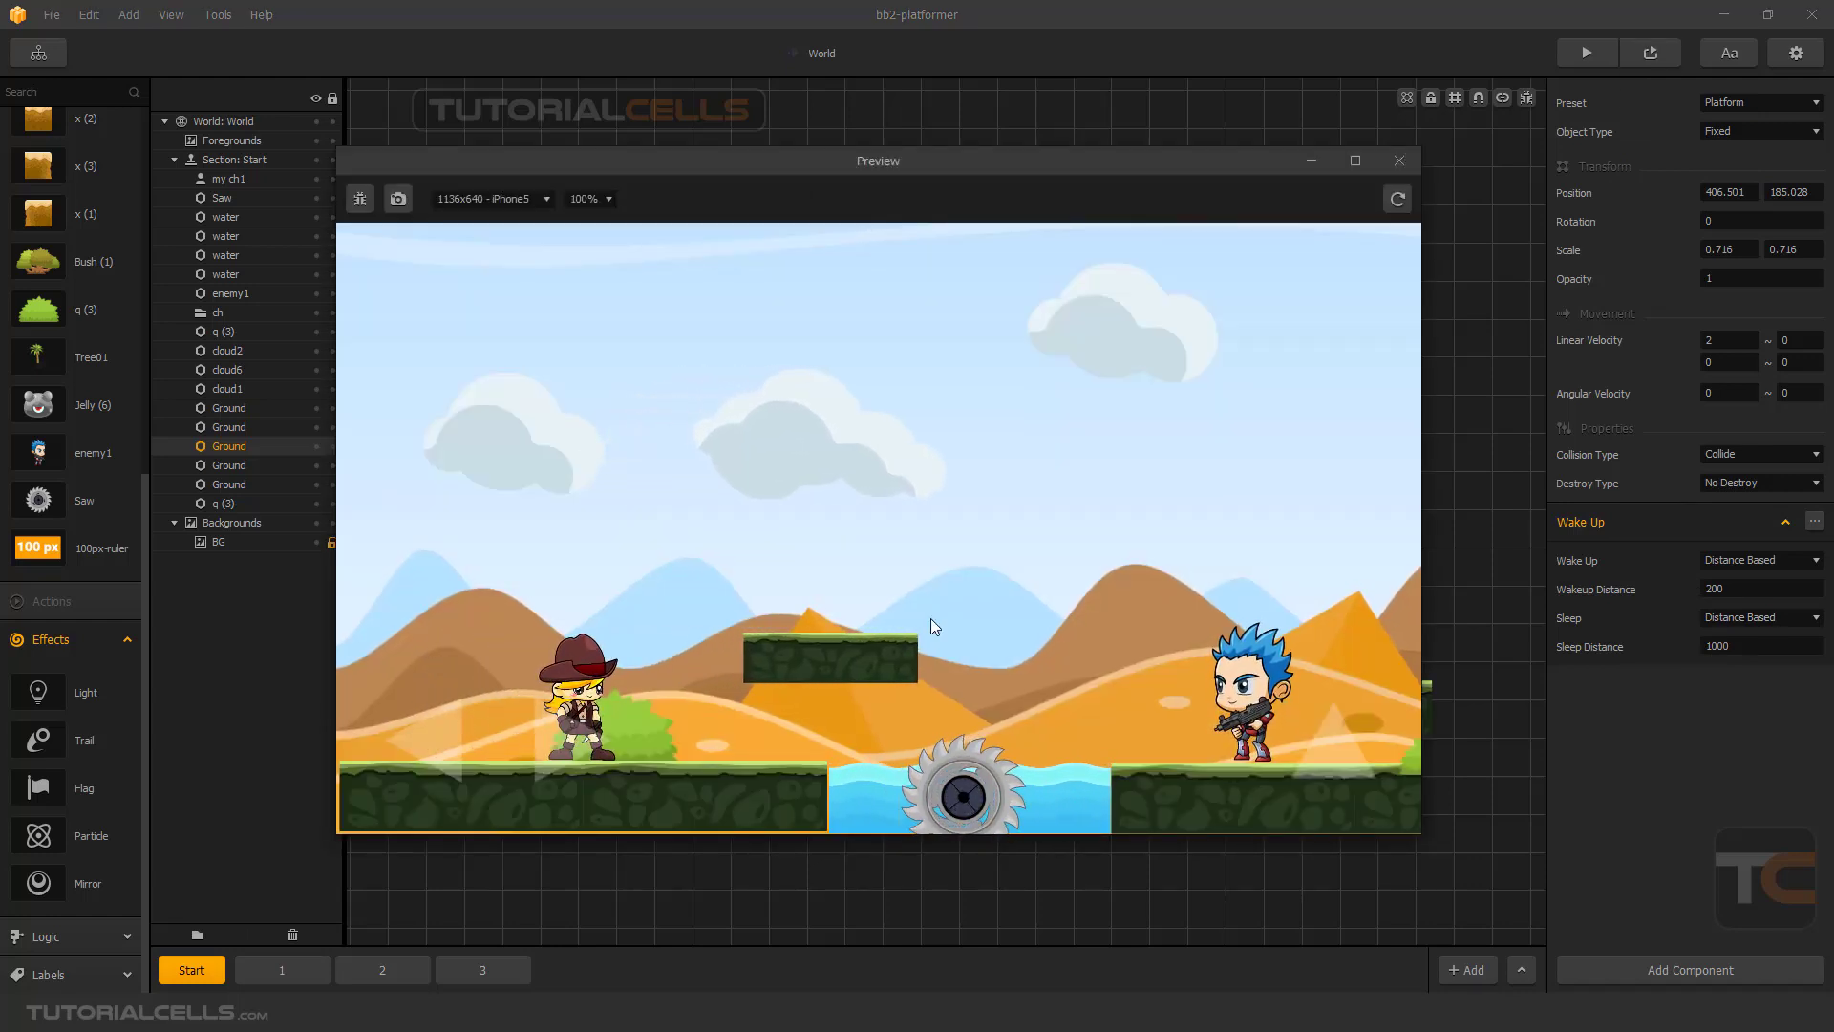
key("Right")
key("Up")
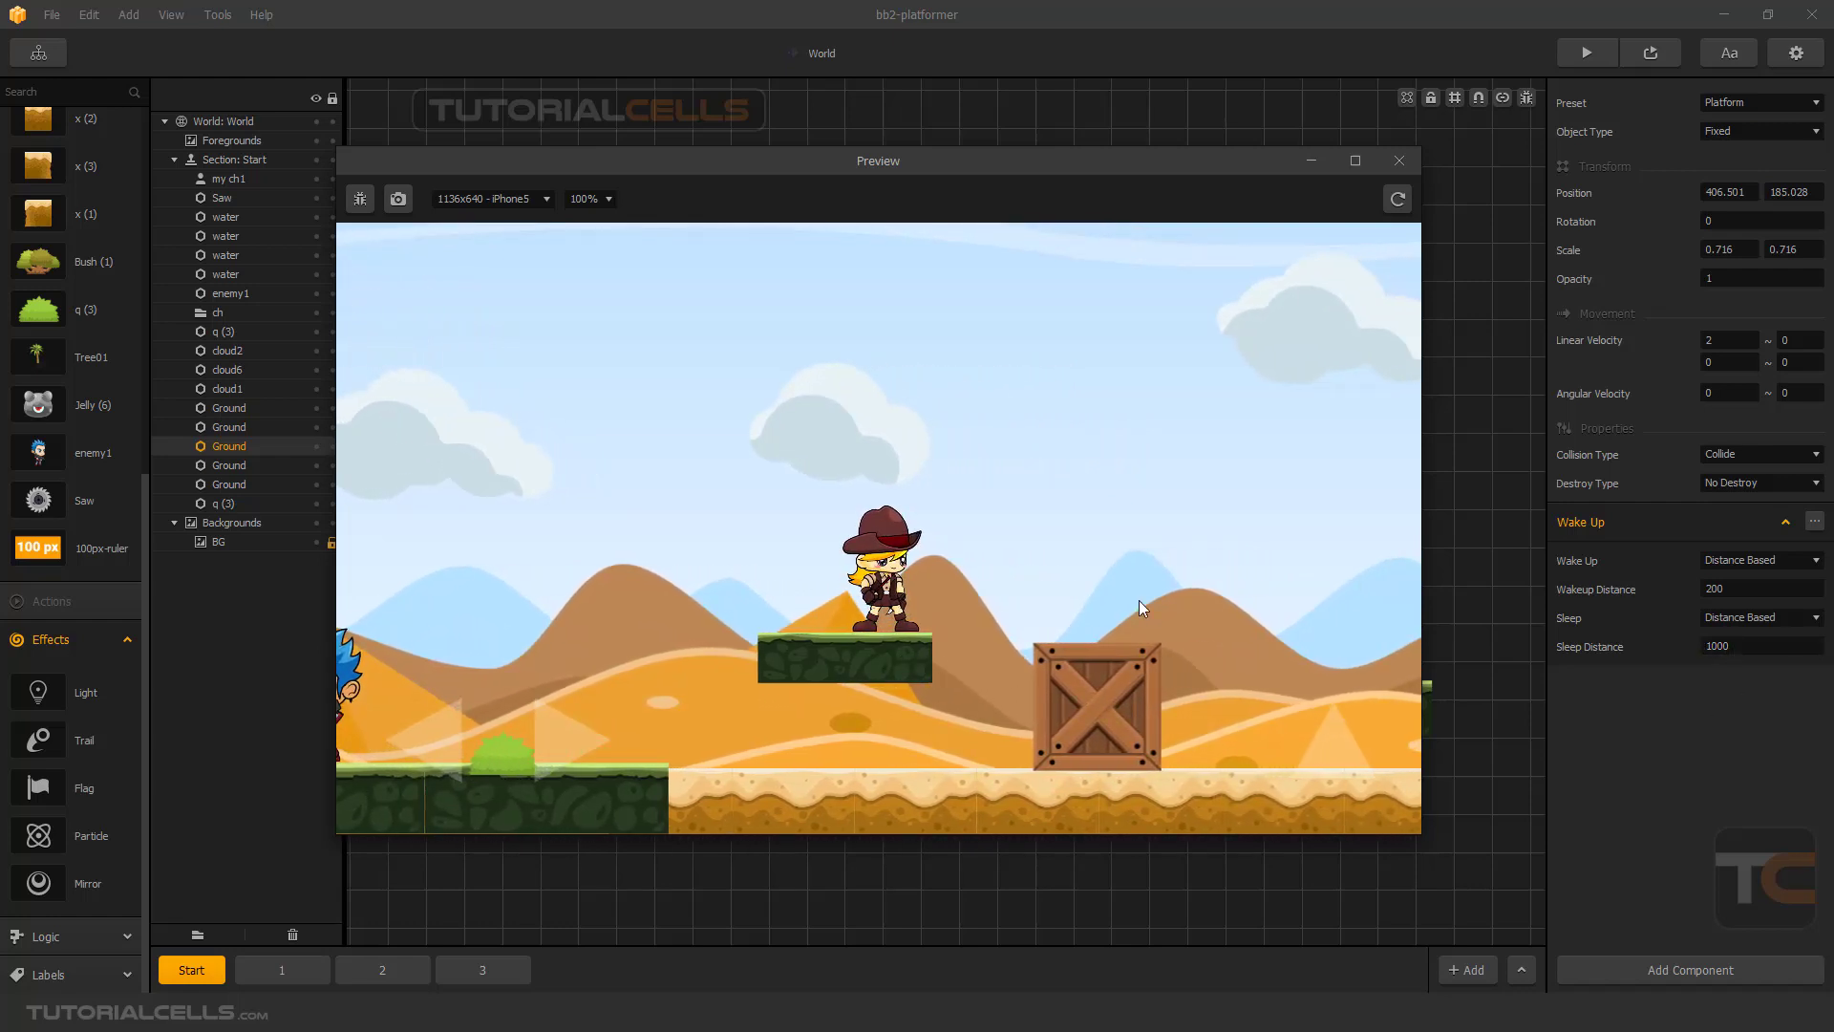
left_click(1401, 162)
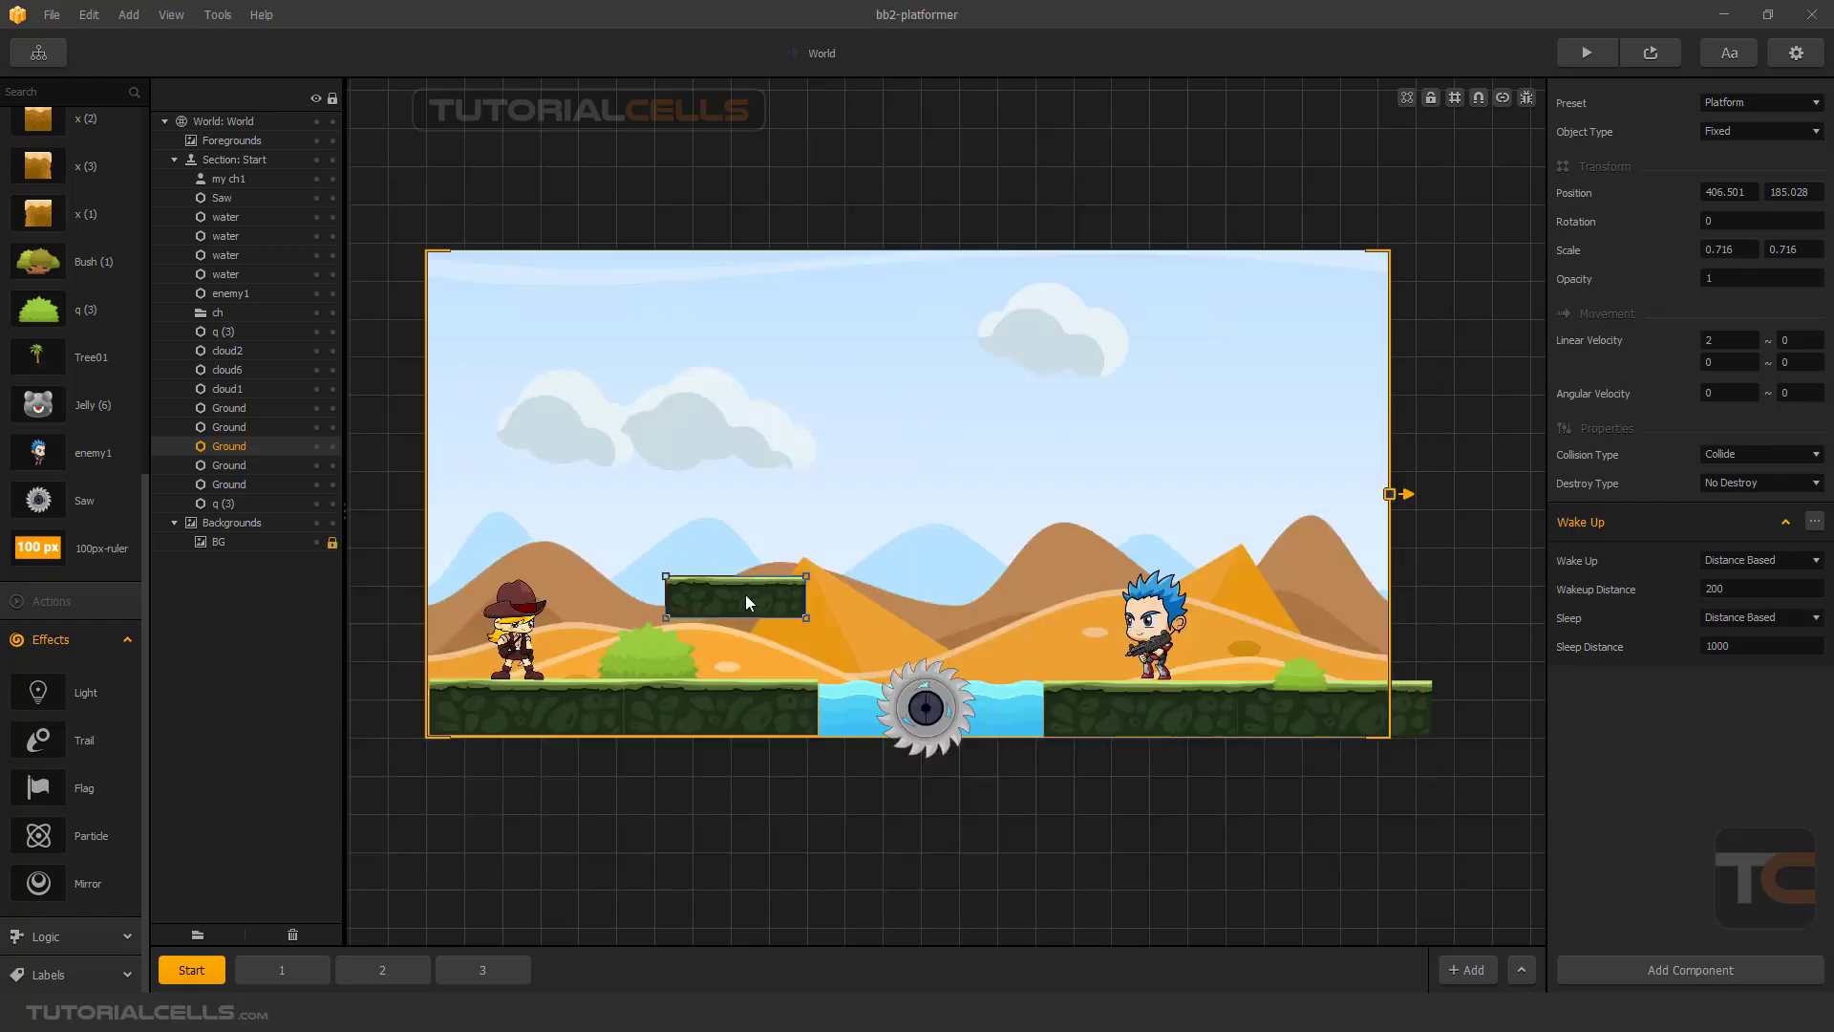
Move the floating platform closer to the player, to about (373, 191)
left_click_drag(745, 594, 722, 600)
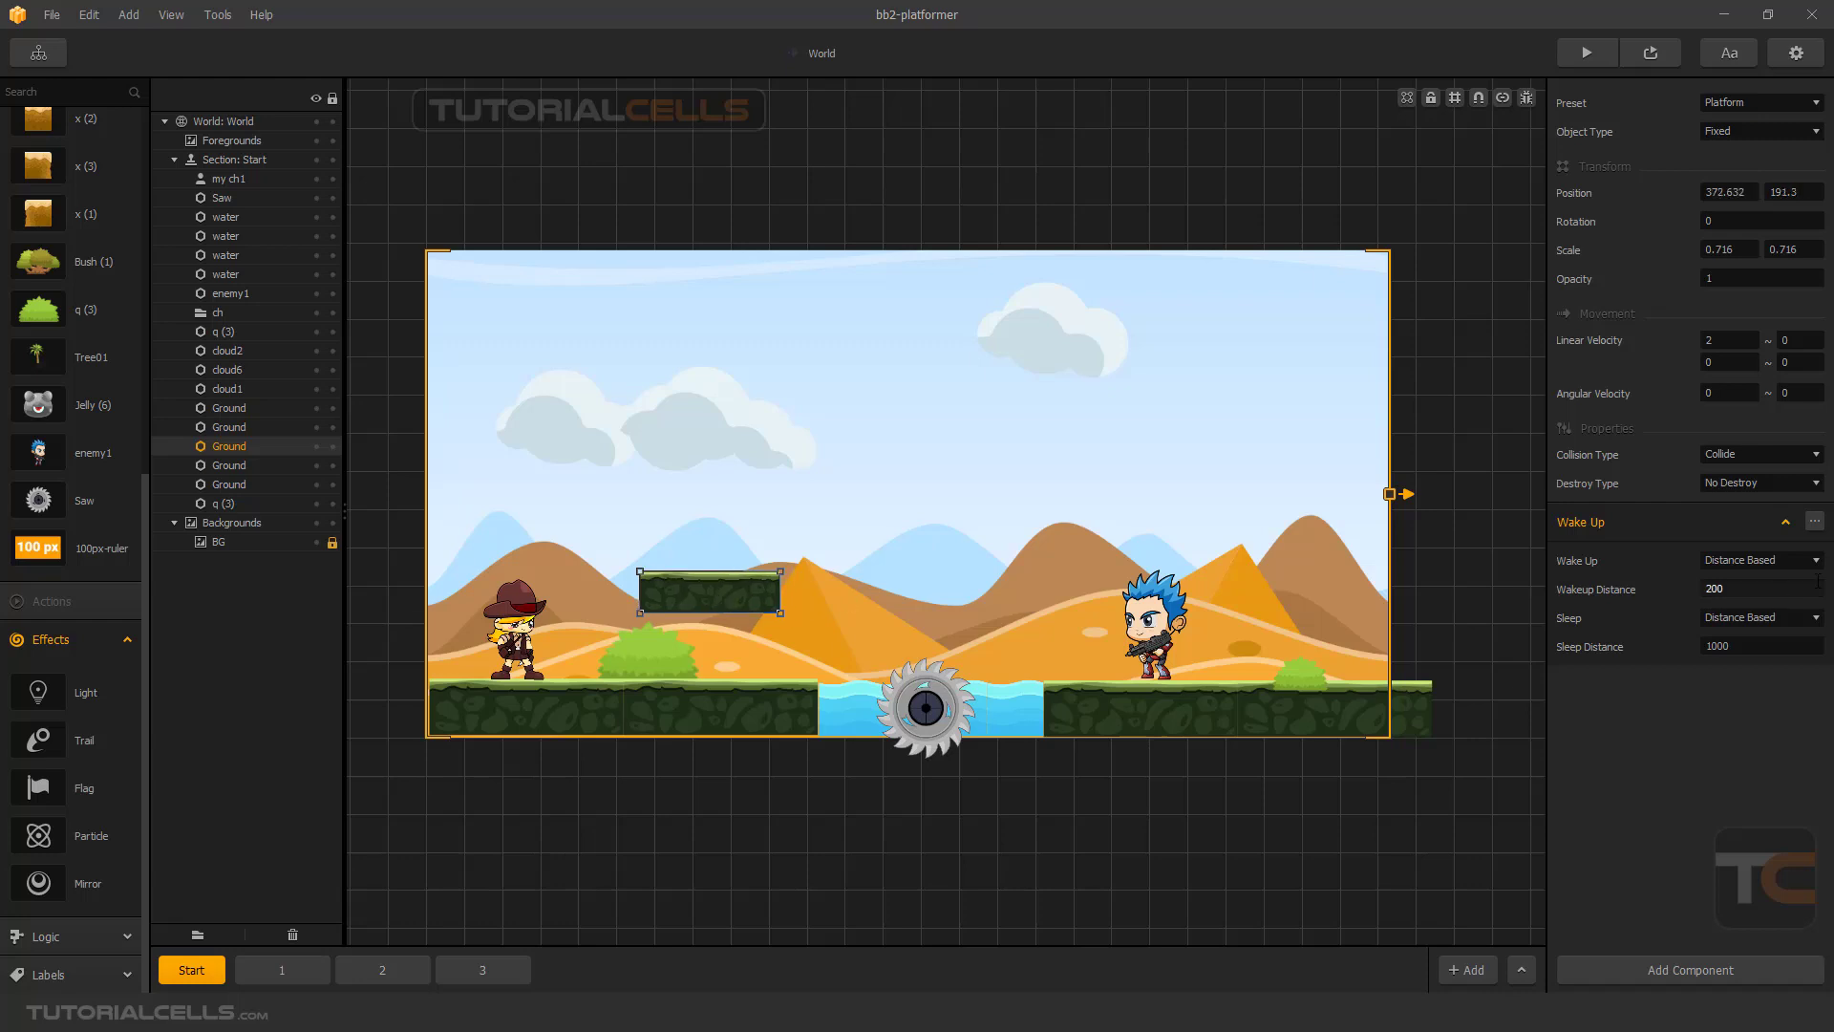